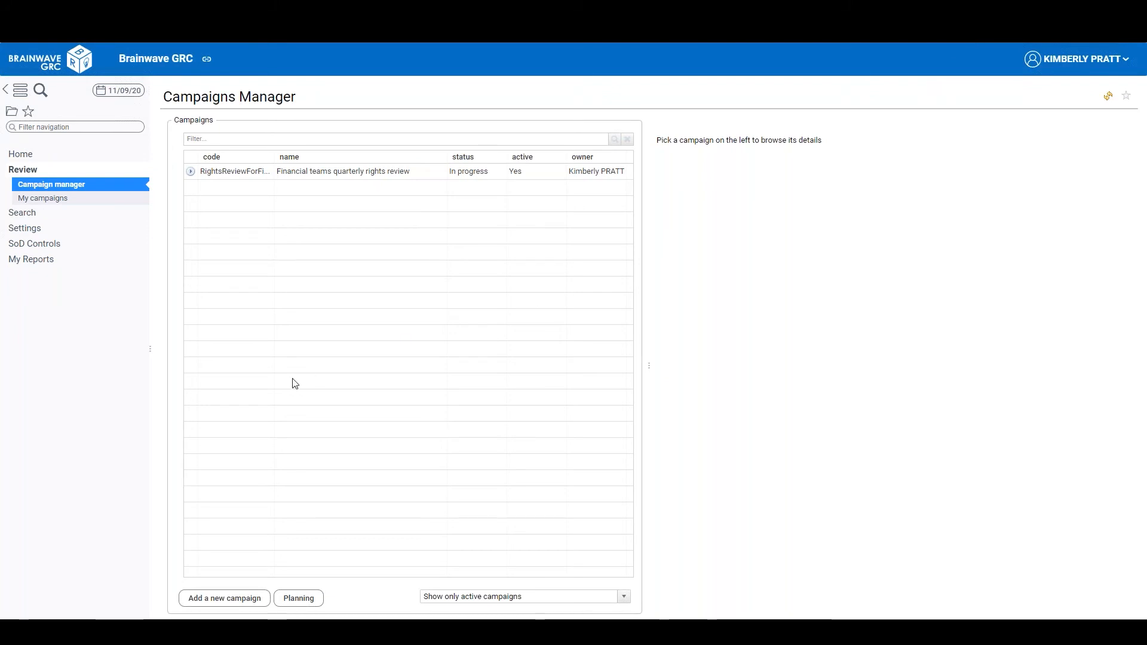
# Step: Start a new Rights review per organisation manager campaign and include France Prospecting Service, sorting the organisations by number of identities at risk
pyautogui.click(293, 174)
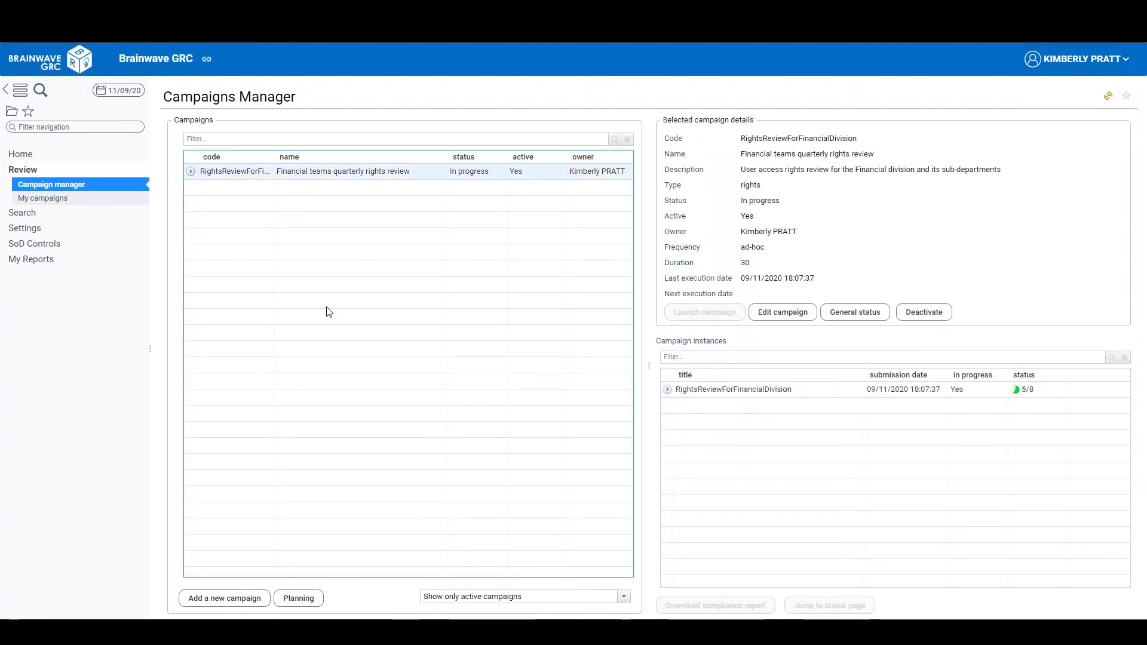
pyautogui.click(247, 599)
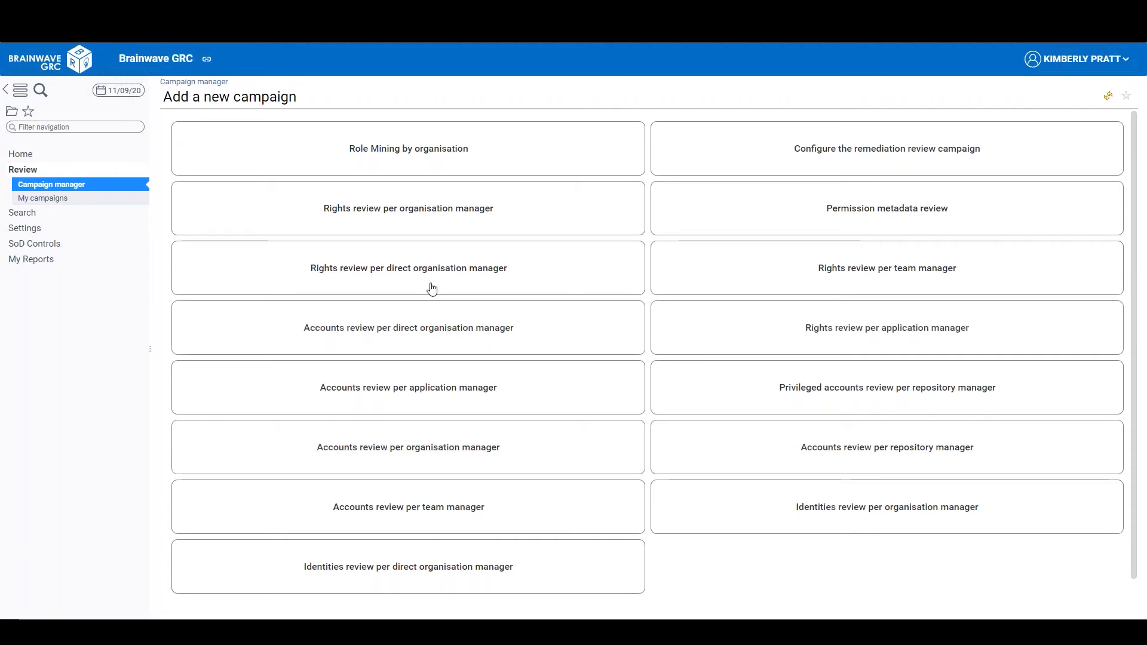
pyautogui.click(435, 219)
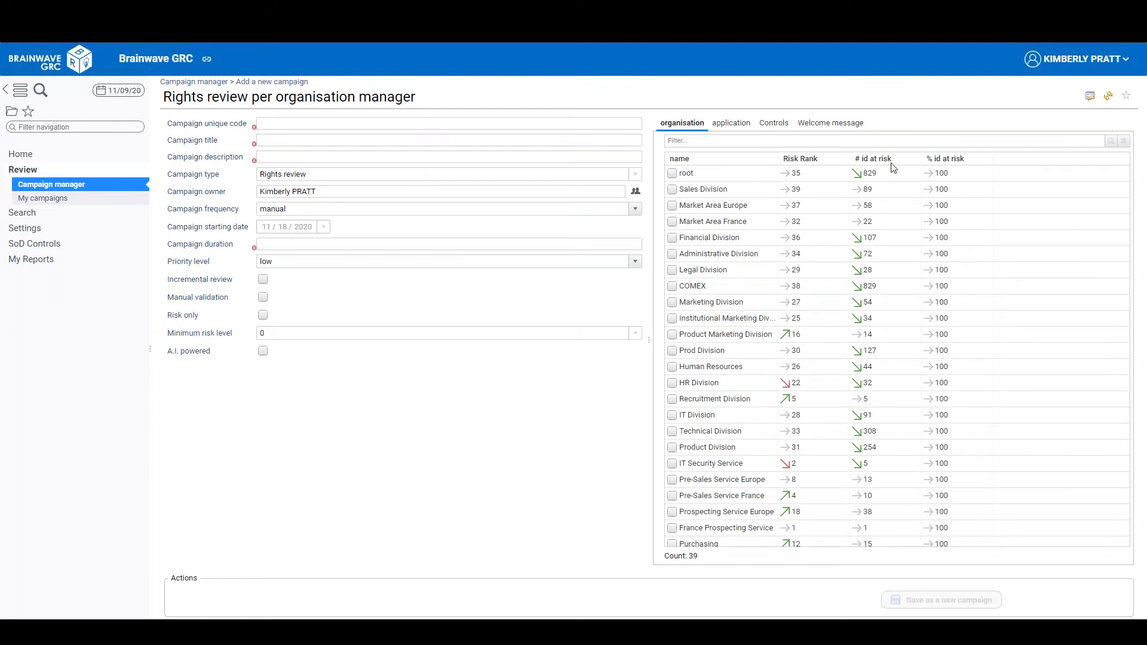
pyautogui.click(911, 165)
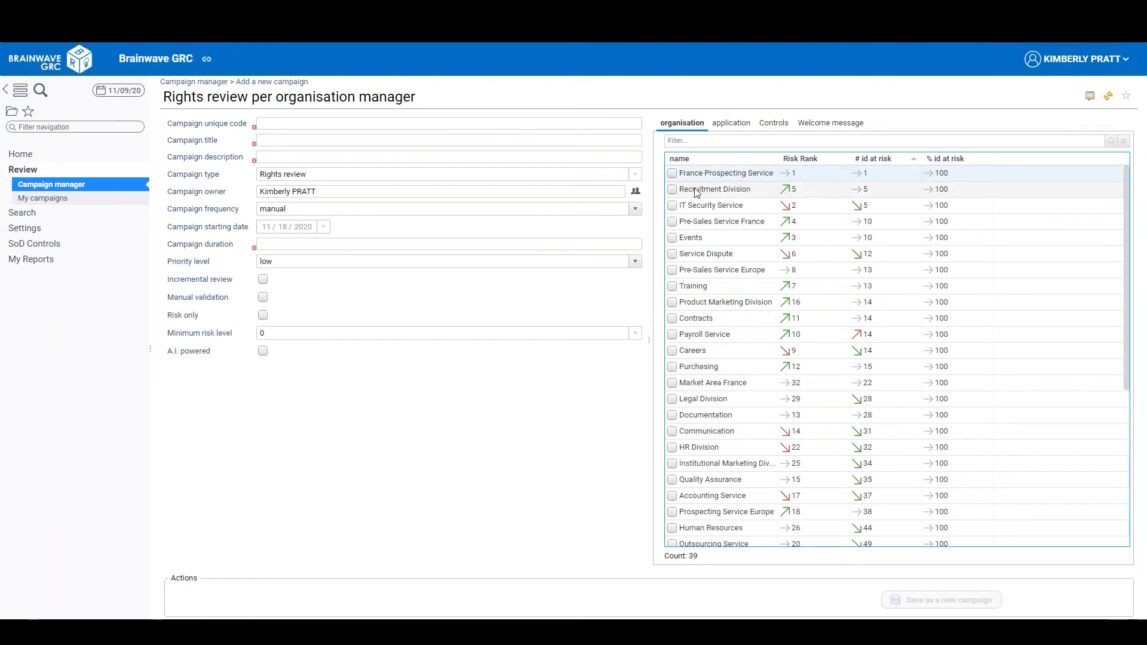
pyautogui.click(672, 173)
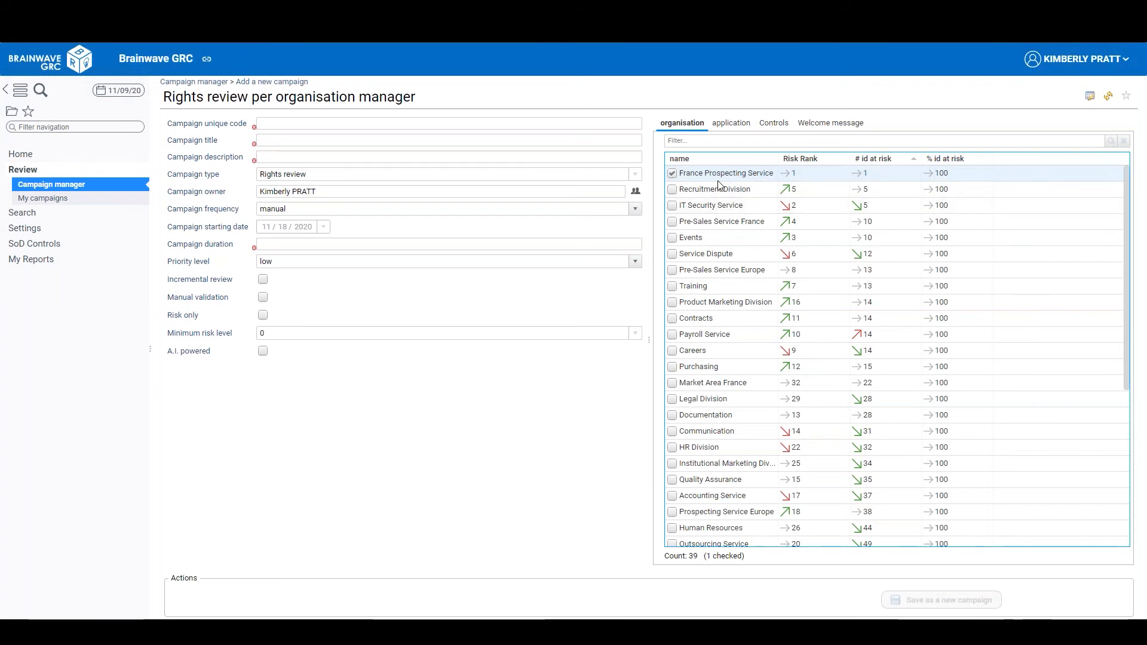
# Step: Enter FranceProspectig as the campaign unique code
pyautogui.click(499, 124)
pyautogui.write('R')
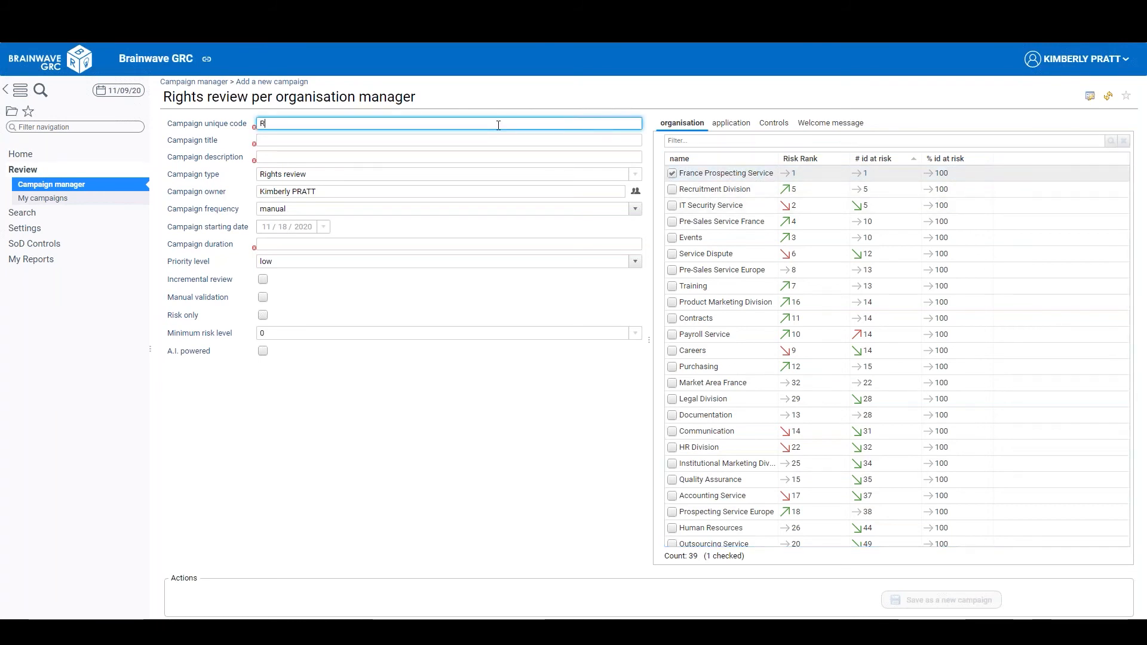
pyautogui.press('BackSpace')
pyautogui.write('FranceProespect')
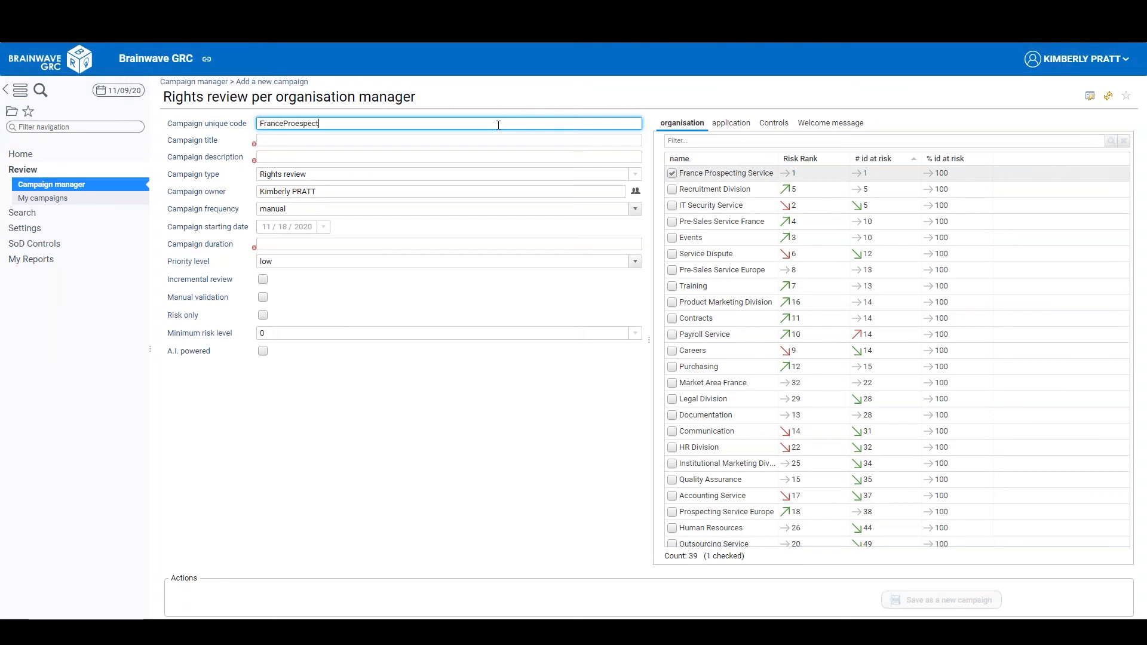
pyautogui.press('BackSpace')
pyautogui.press('BackSpace')
pyautogui.press('BackSpace')
pyautogui.press('BackSpace')
pyautogui.press('BackSpace')
pyautogui.write('spectig')
# Step: Copy the campaign unique code into the campaign title and campaign description
pyautogui.moveTo(322, 124); pyautogui.dragTo(199, 141)
pyautogui.hotkey('ctrl', 'c')
pyautogui.click(285, 141)
pyautogui.hotkey('ctrl', 'v')
pyautogui.click(289, 156)
pyautogui.hotkey('ctrl', 'v')
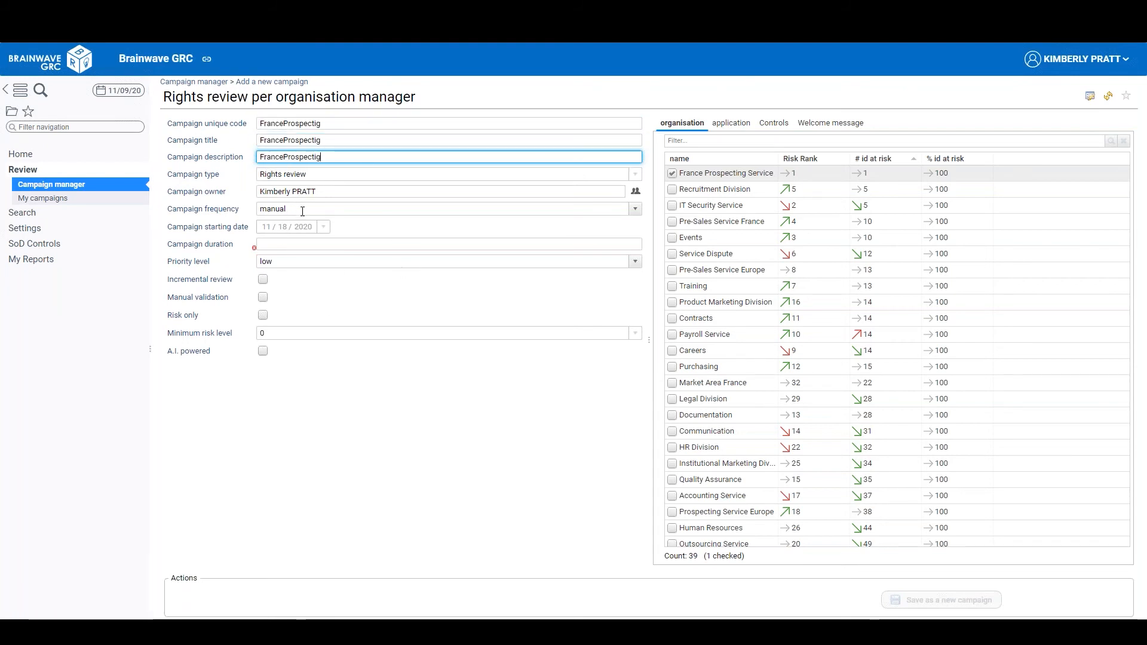
# Step: Set the campaign frequency to monthly and the campaign duration to 30
pyautogui.click(634, 209)
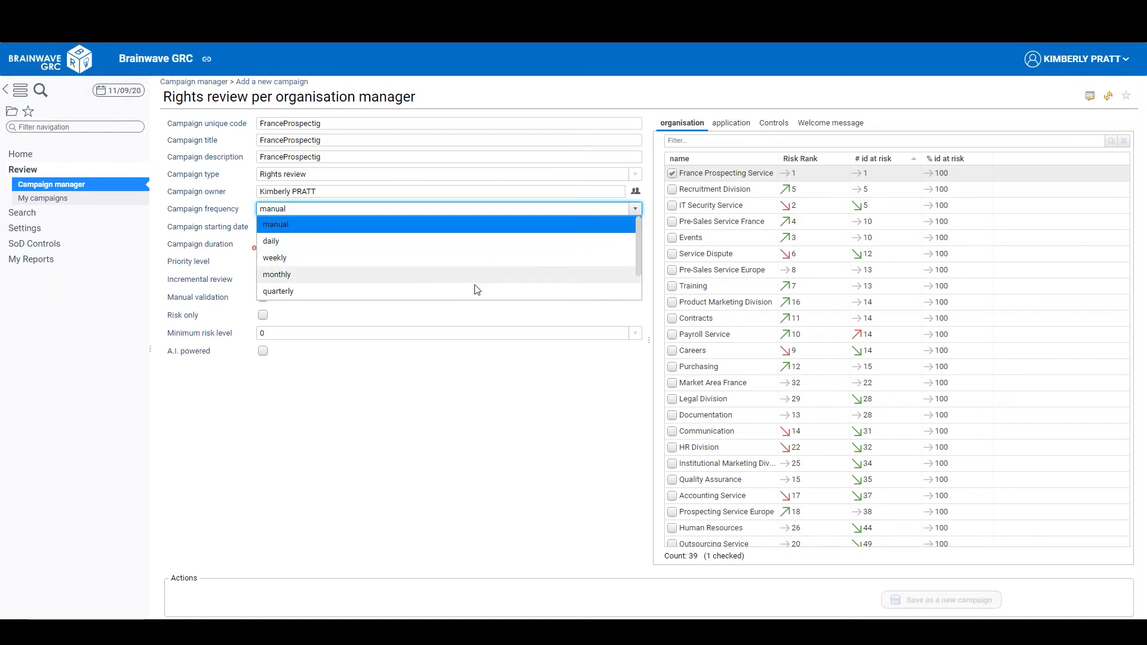
pyautogui.scroll(-1, 473, 285)
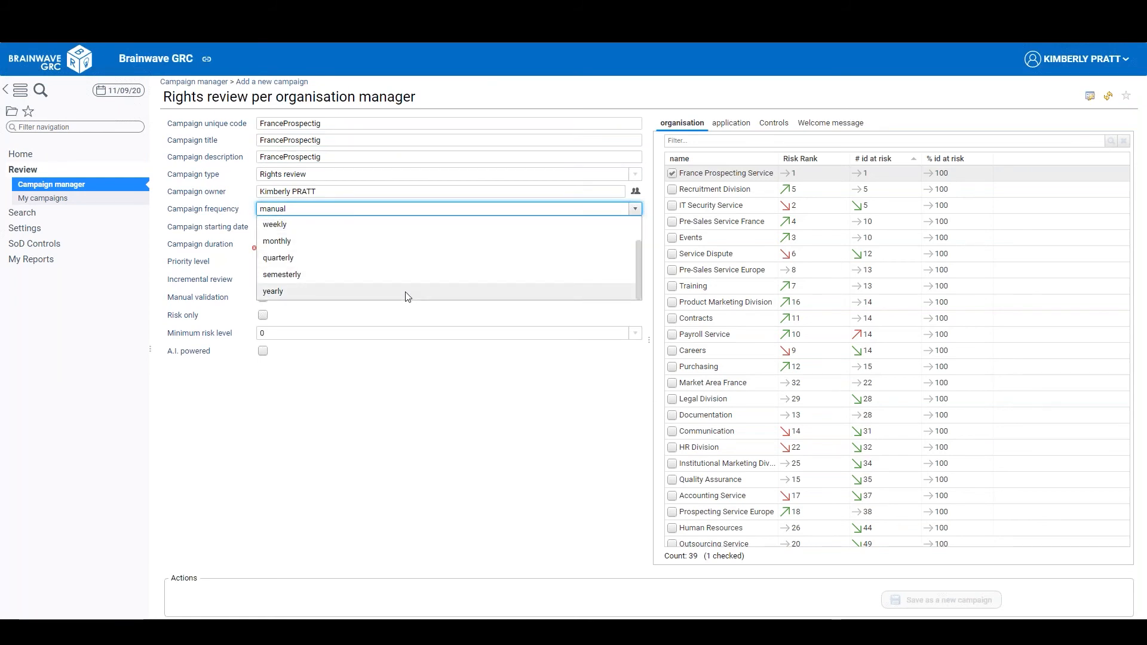
pyautogui.scroll(1, 399, 242)
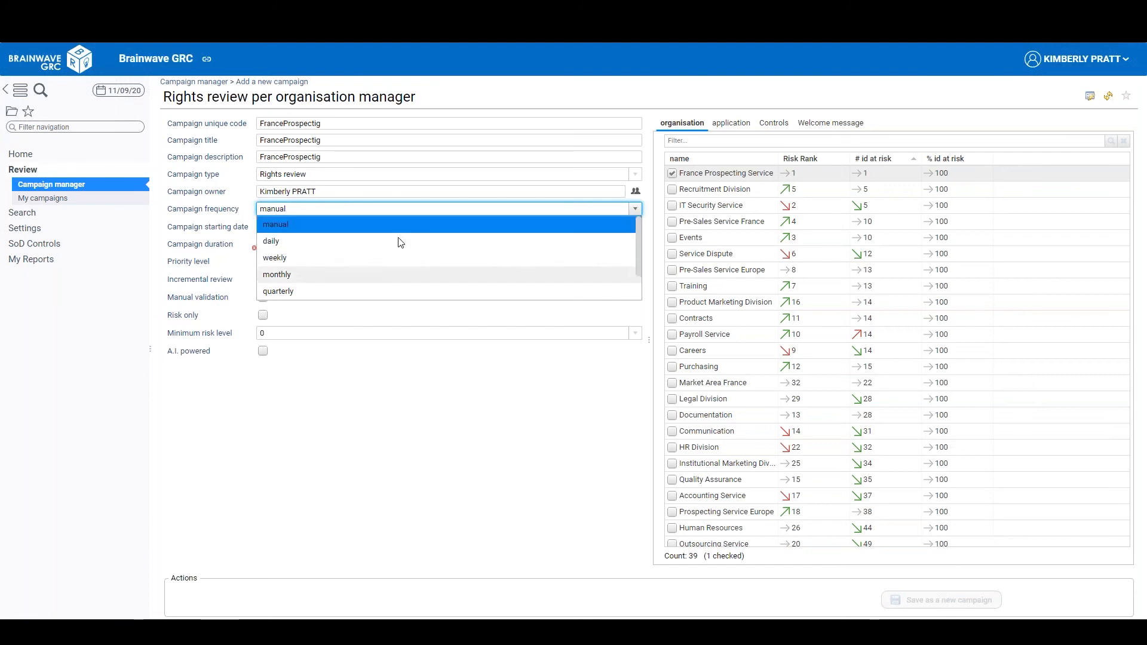
pyautogui.click(385, 277)
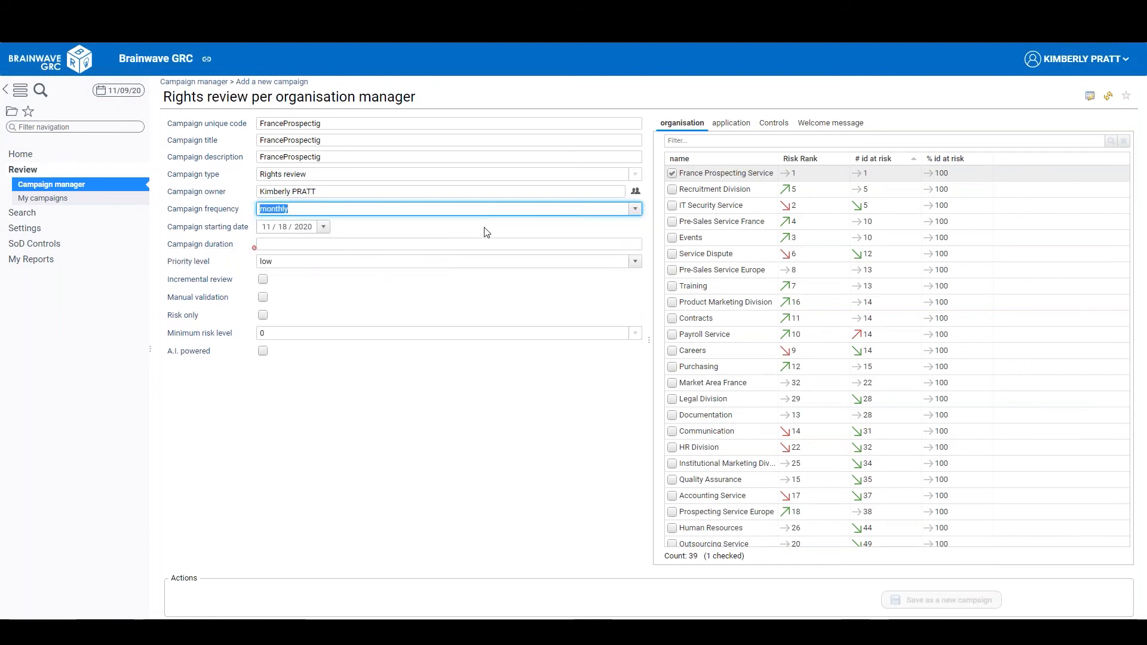
pyautogui.click(366, 246)
pyautogui.write('30')
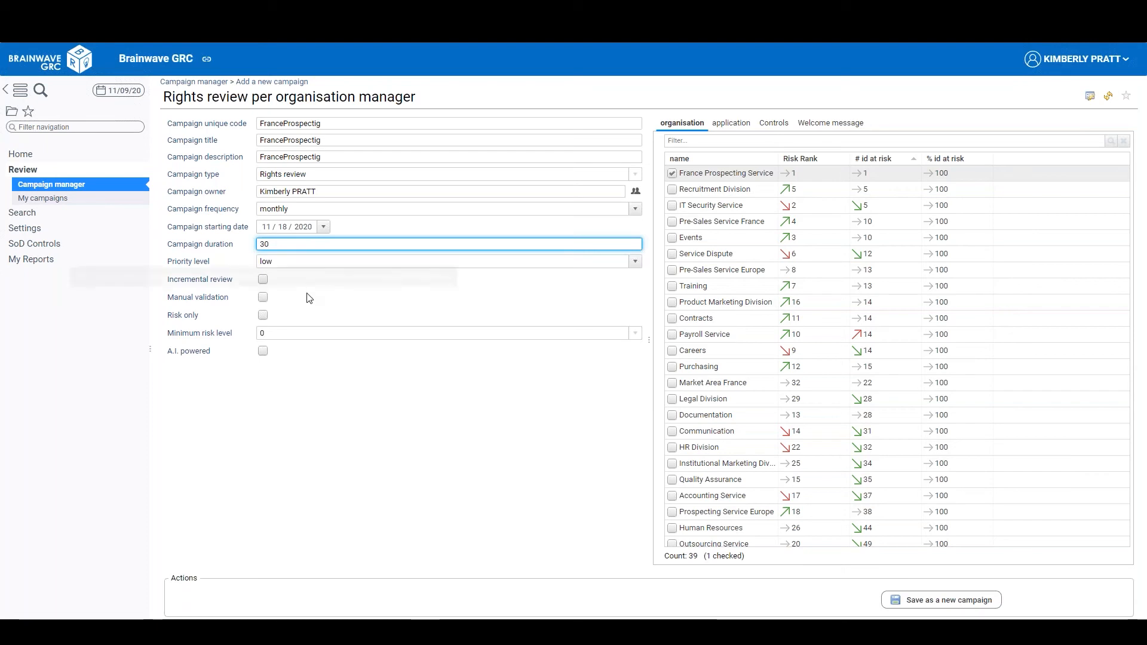
# Step: Enable the Incremental review, Risk only and A.I. powered options for the campaign
pyautogui.click(264, 282)
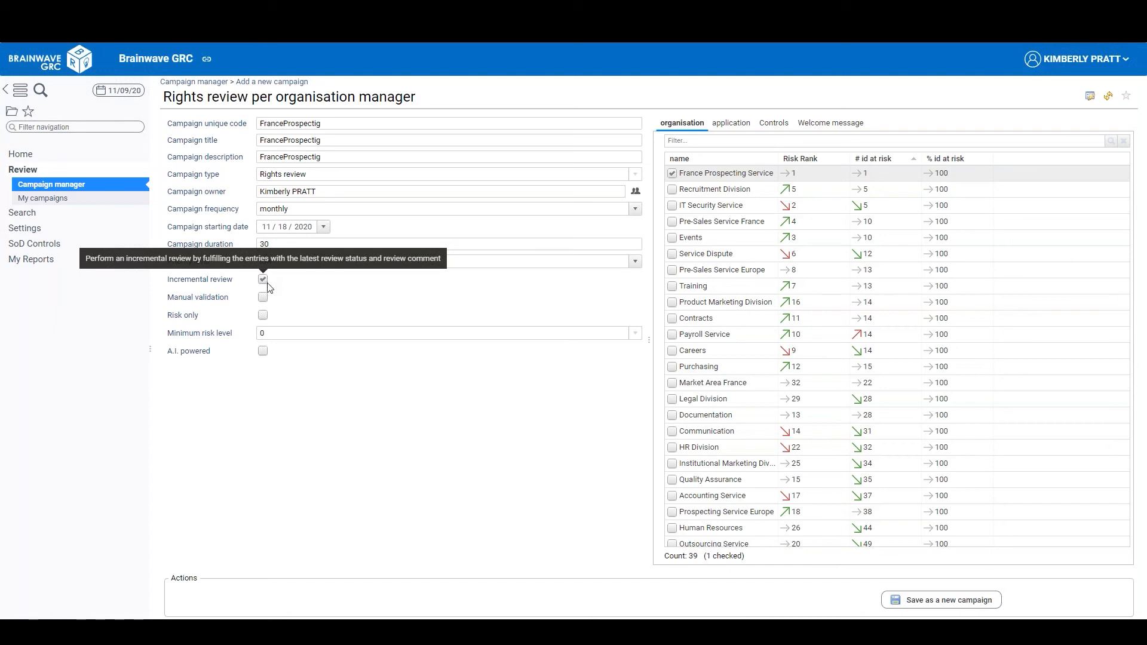
pyautogui.click(263, 315)
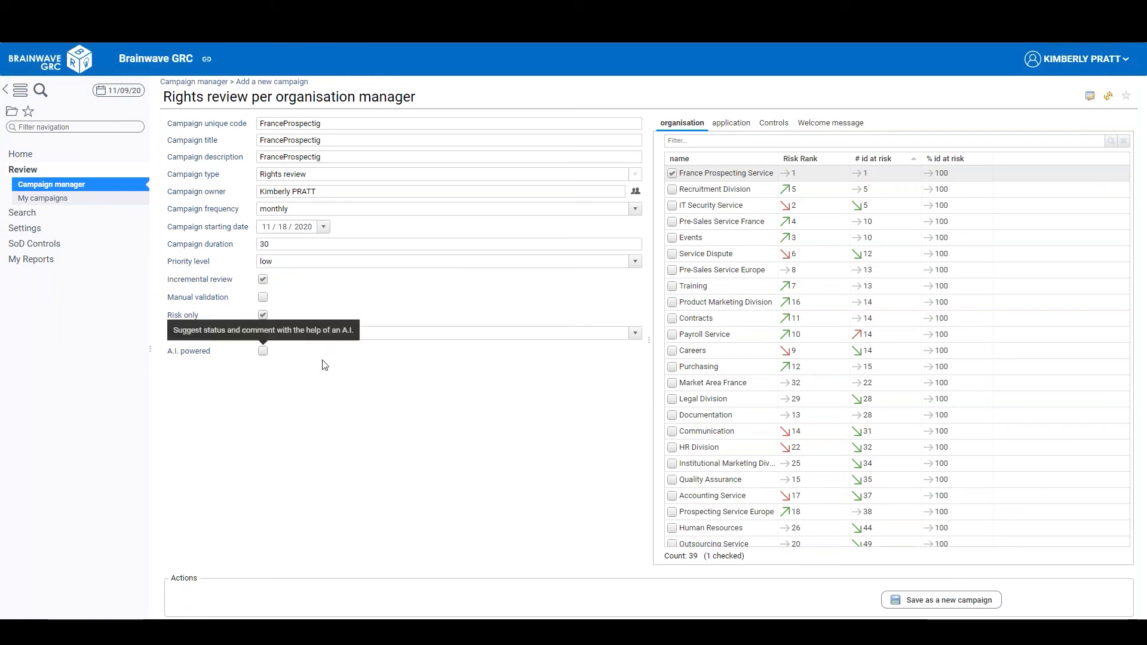
pyautogui.click(263, 351)
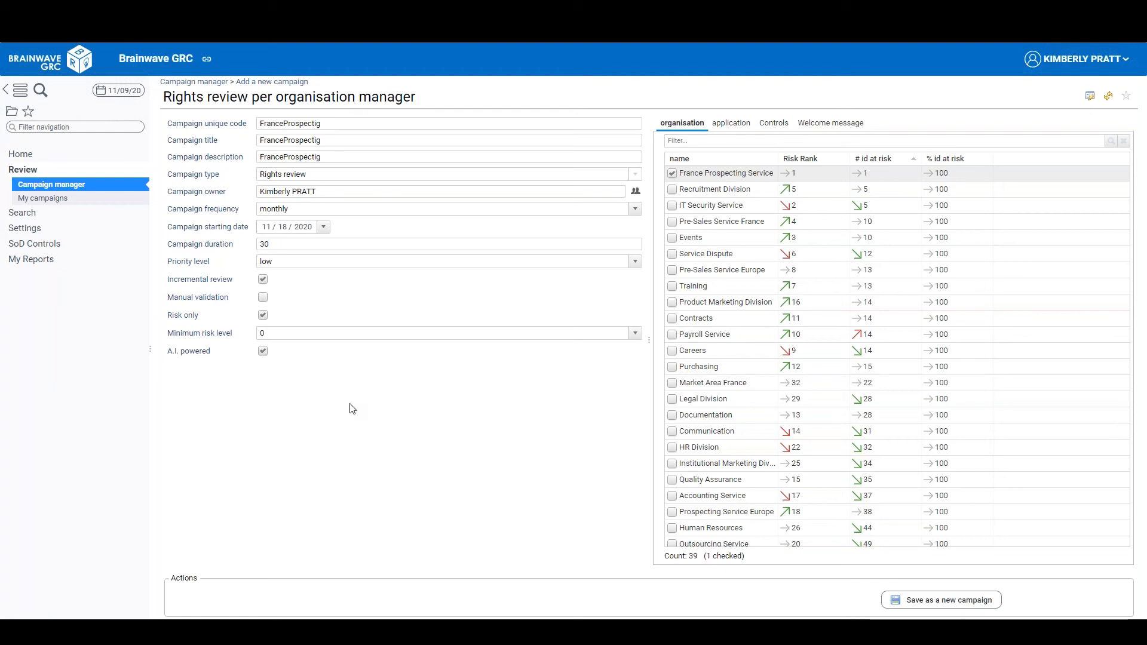
pyautogui.click(262, 351)
pyautogui.click(263, 351)
# Step: Filter the applications by SA, include the first Sage entry and SAP_ERP in the review scope, and clear the filter
pyautogui.click(735, 124)
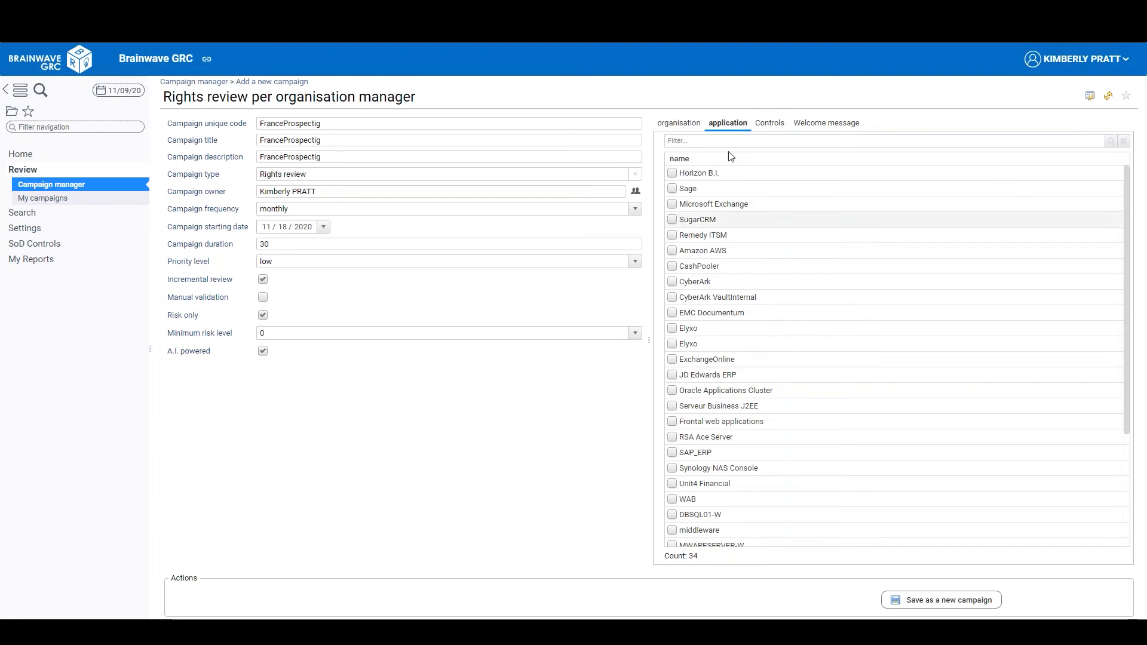
pyautogui.click(729, 140)
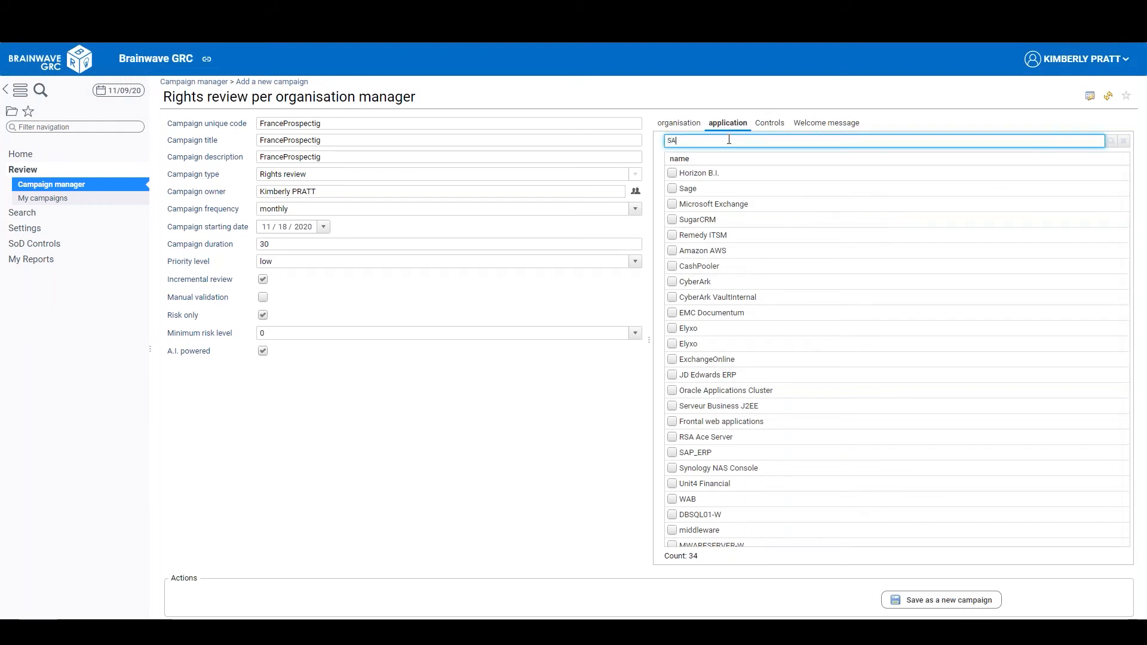
pyautogui.press('Return')
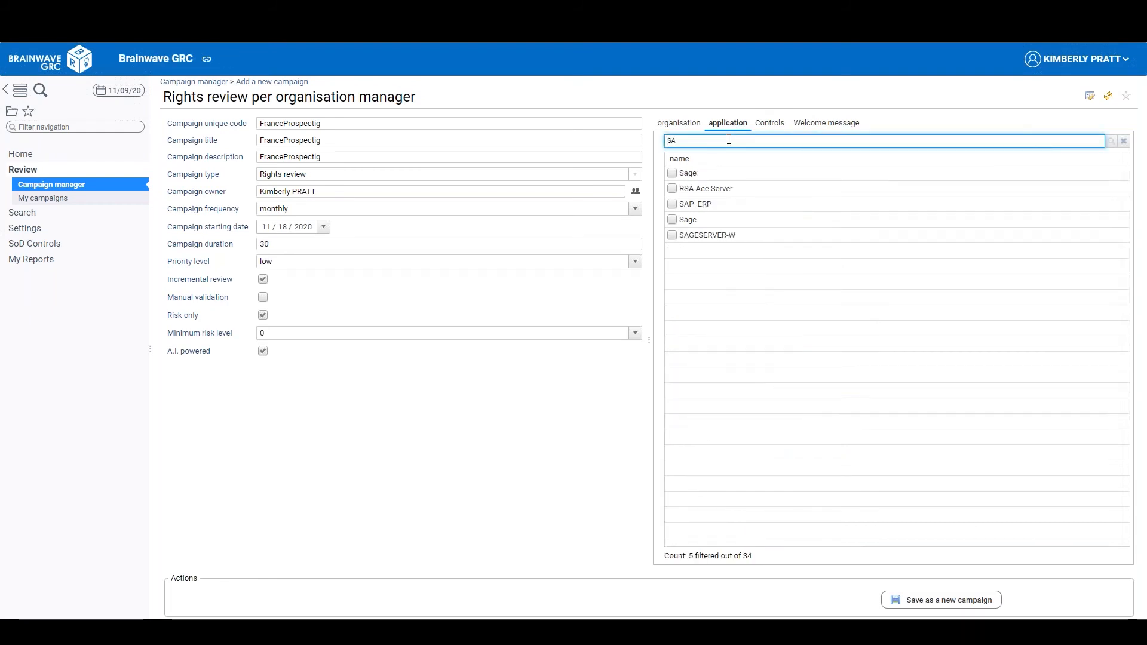
pyautogui.click(673, 172)
pyautogui.click(687, 141)
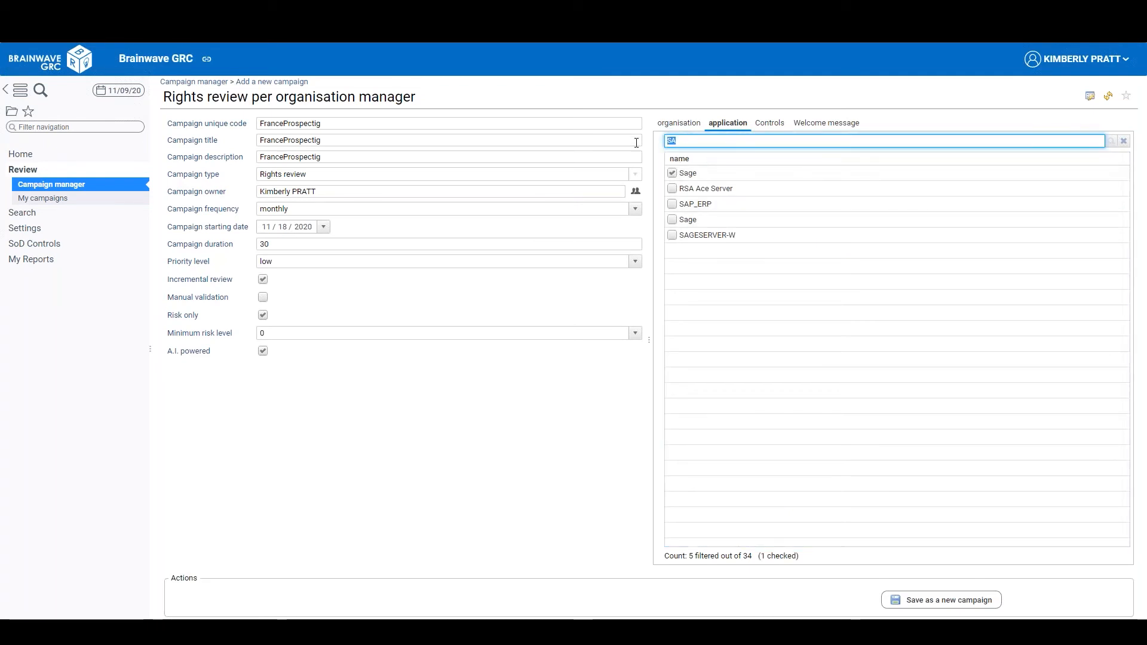
pyautogui.click(672, 204)
pyautogui.doubleClick(669, 141)
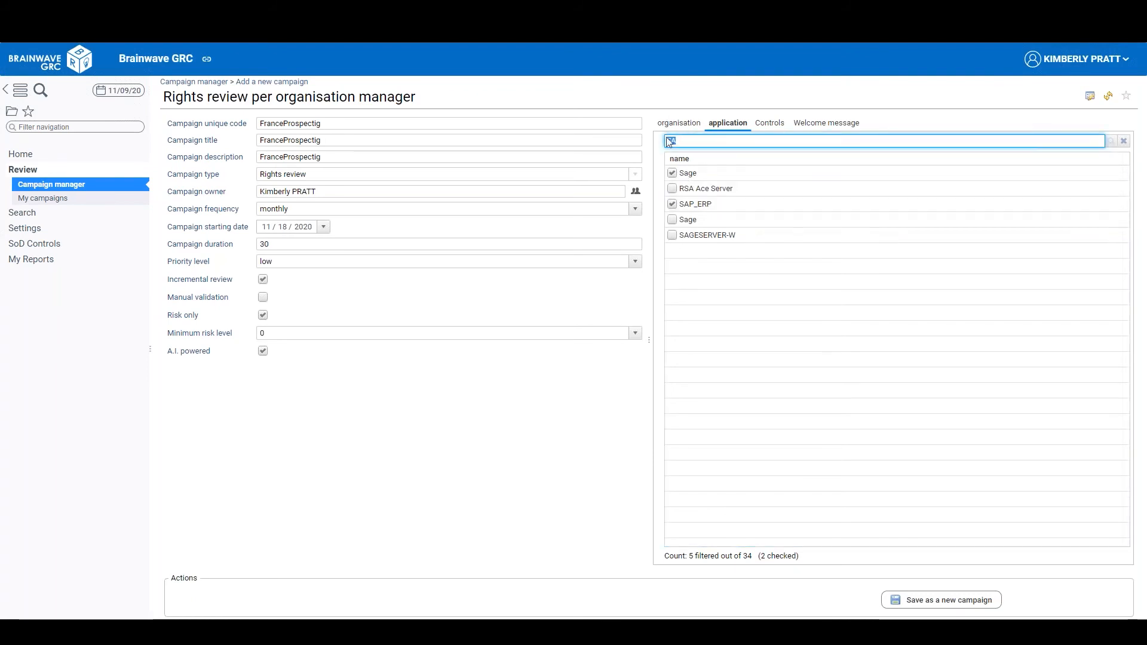
pyautogui.click(1111, 141)
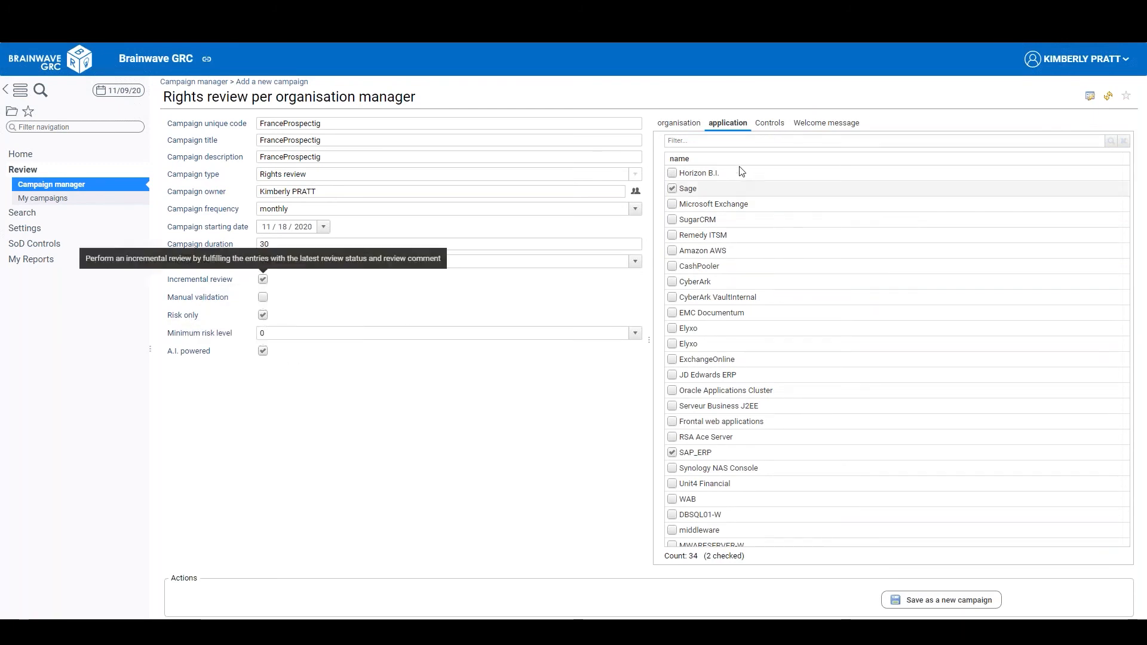
# Step: Check the available controls and the reviewer welcome message, and save the review as a new campaign
pyautogui.click(777, 123)
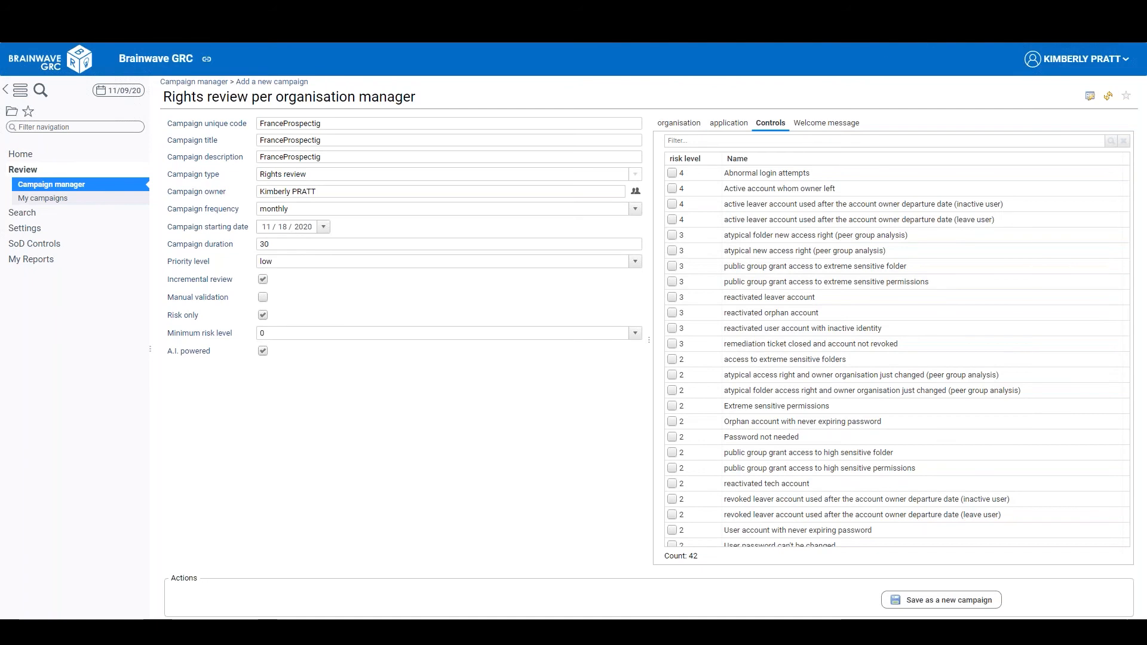
pyautogui.click(824, 123)
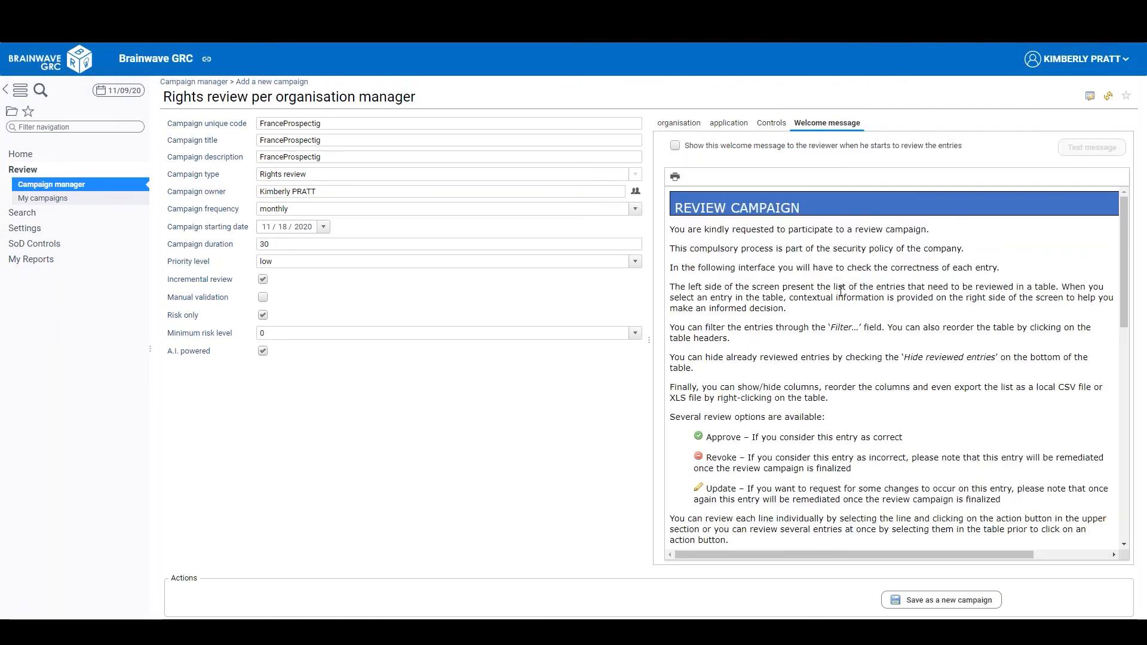
pyautogui.scroll(-10, 841, 292)
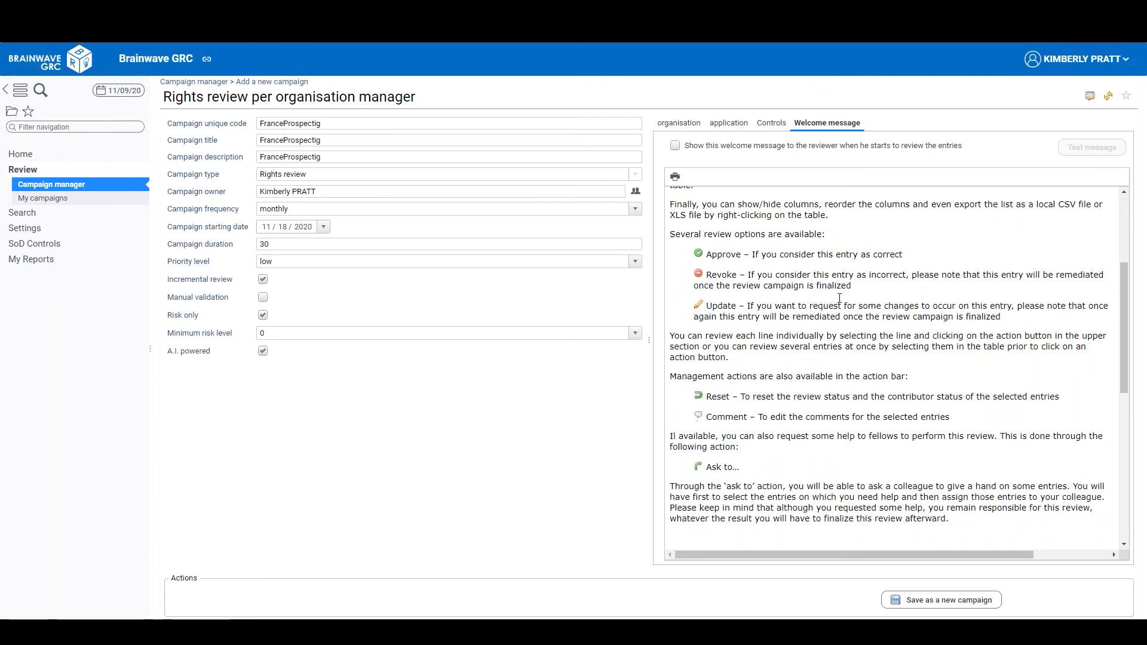
pyautogui.scroll(-5, 841, 299)
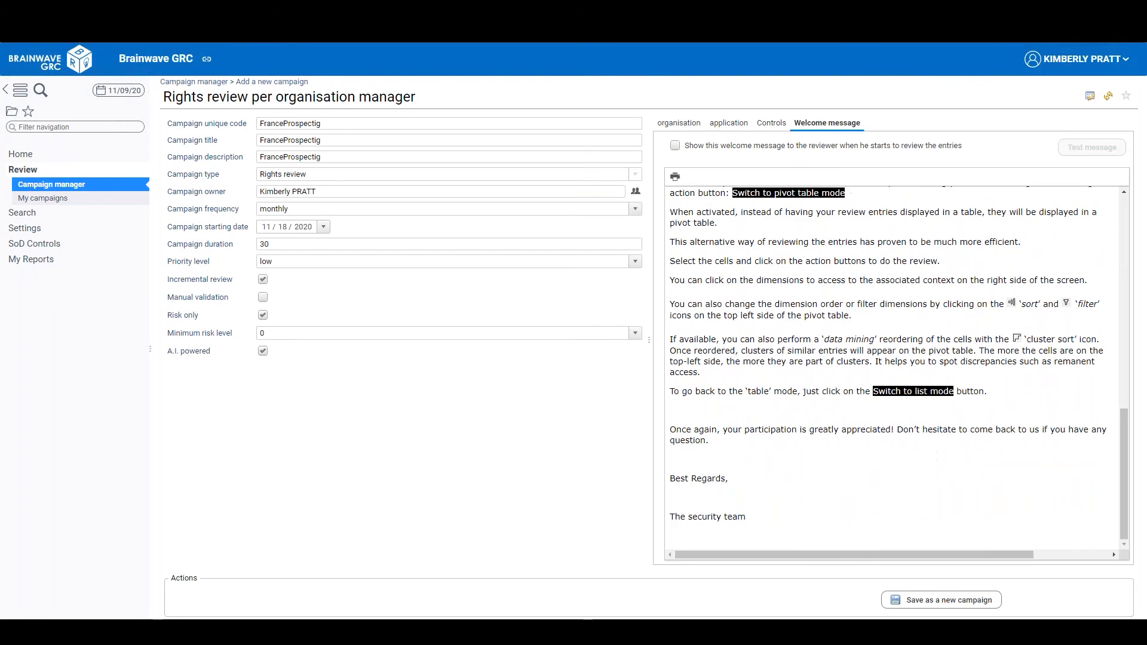
pyautogui.scroll(15, 826, 357)
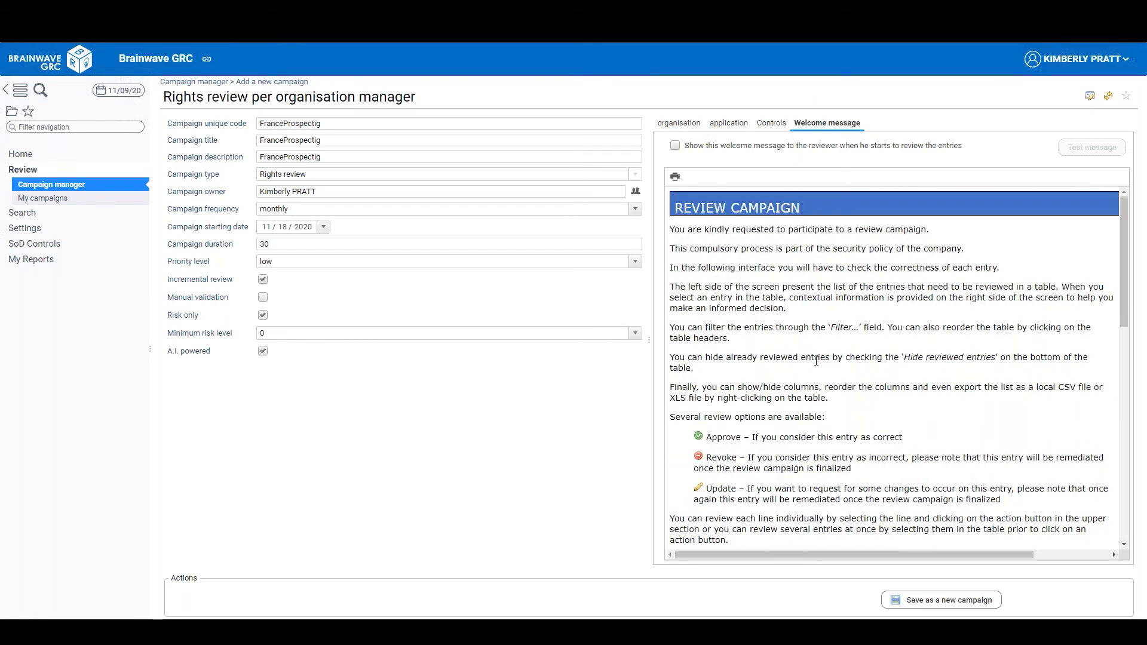
pyautogui.click(963, 610)
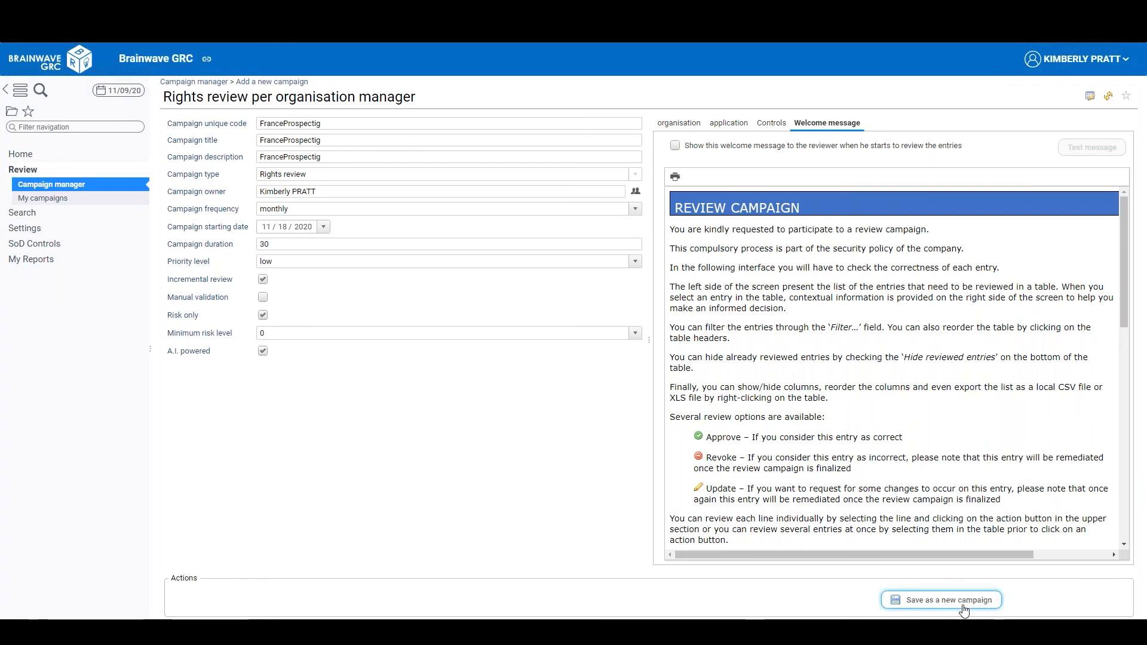
pyautogui.click(634, 346)
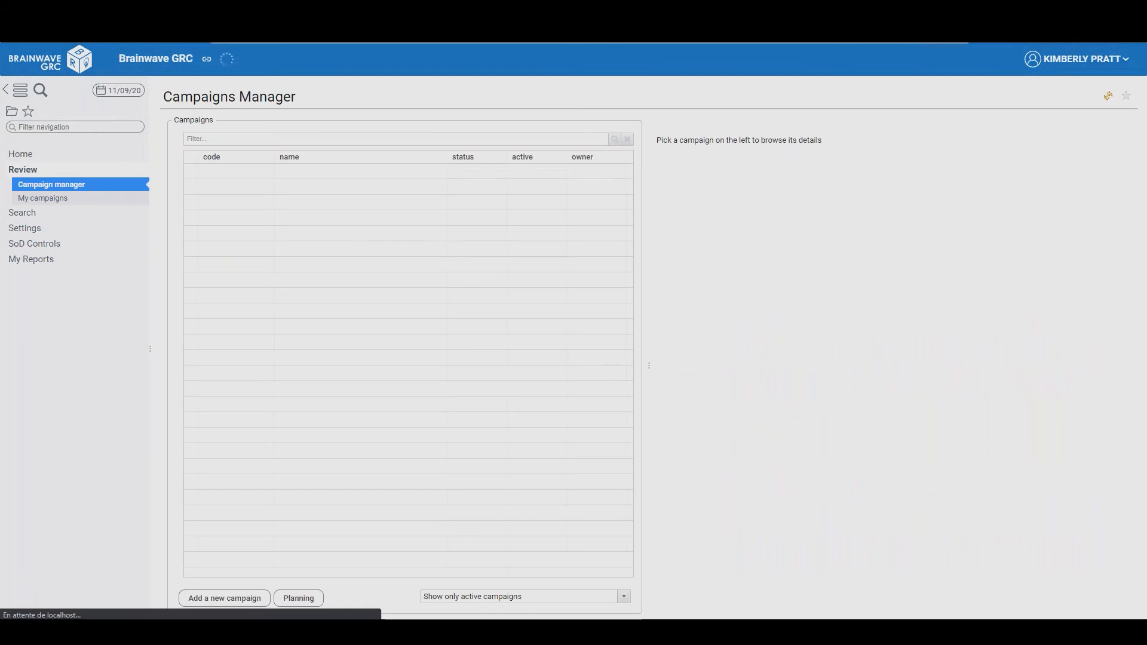
# Step: View the FranceProspectig campaign's details and open the status page of the RightsReviewForFinancialDivision campaign instance
pyautogui.click(328, 177)
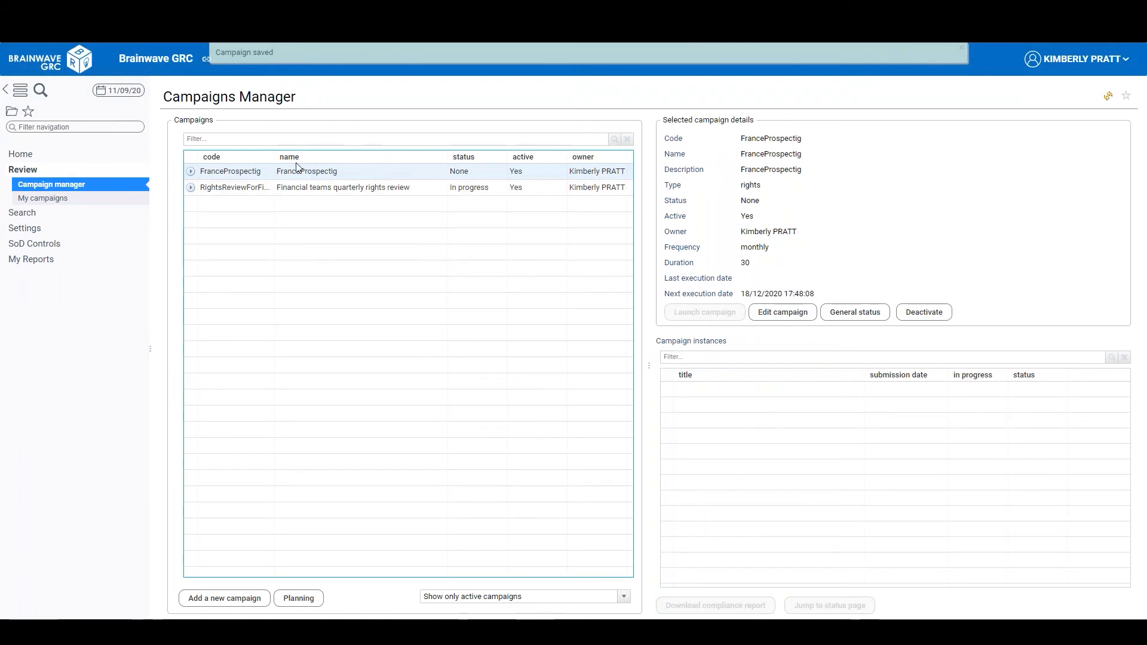
pyautogui.click(317, 188)
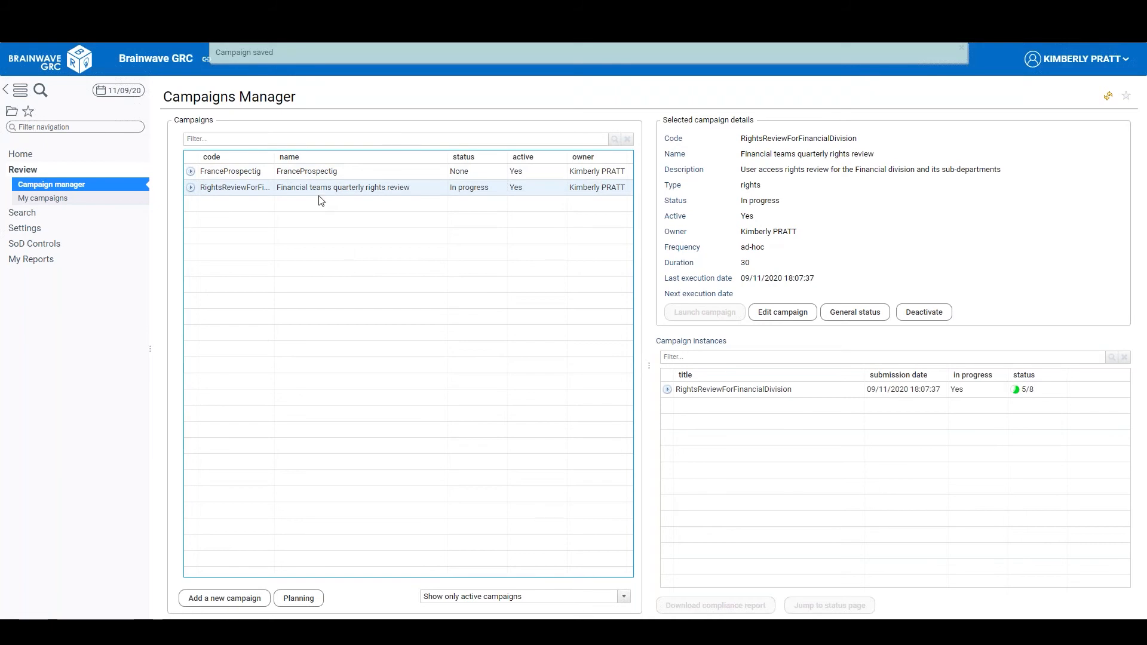
pyautogui.click(771, 393)
pyautogui.click(818, 605)
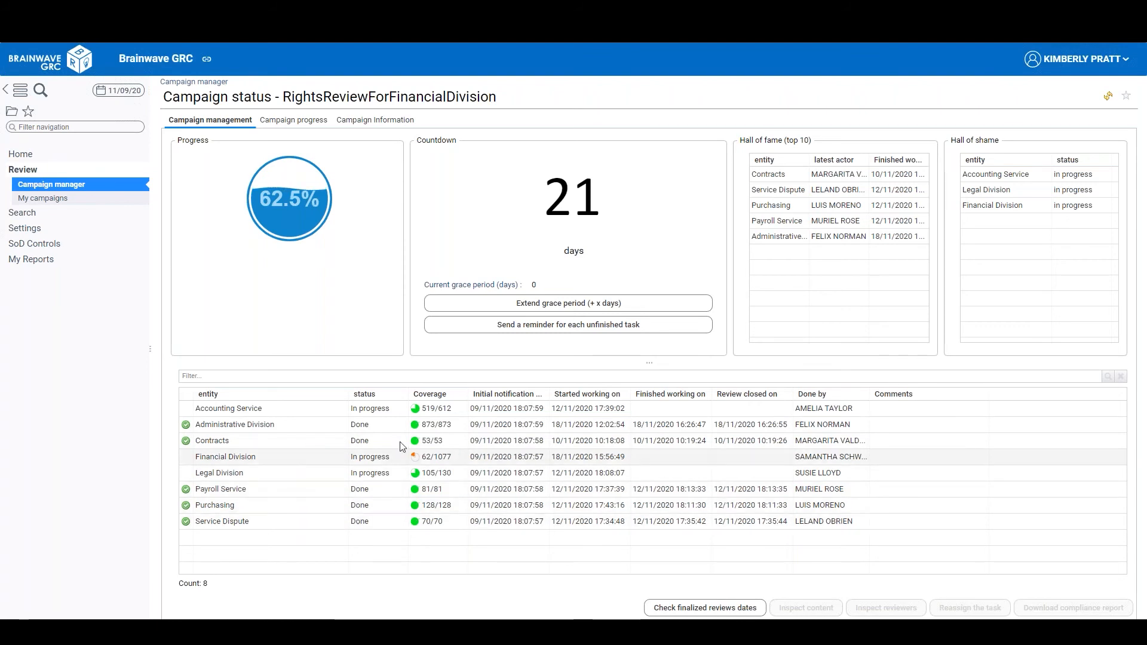
# Step: Download the compliance report for the Administrative Division and look through the first pages of the PDF
pyautogui.click(436, 424)
pyautogui.click(1014, 606)
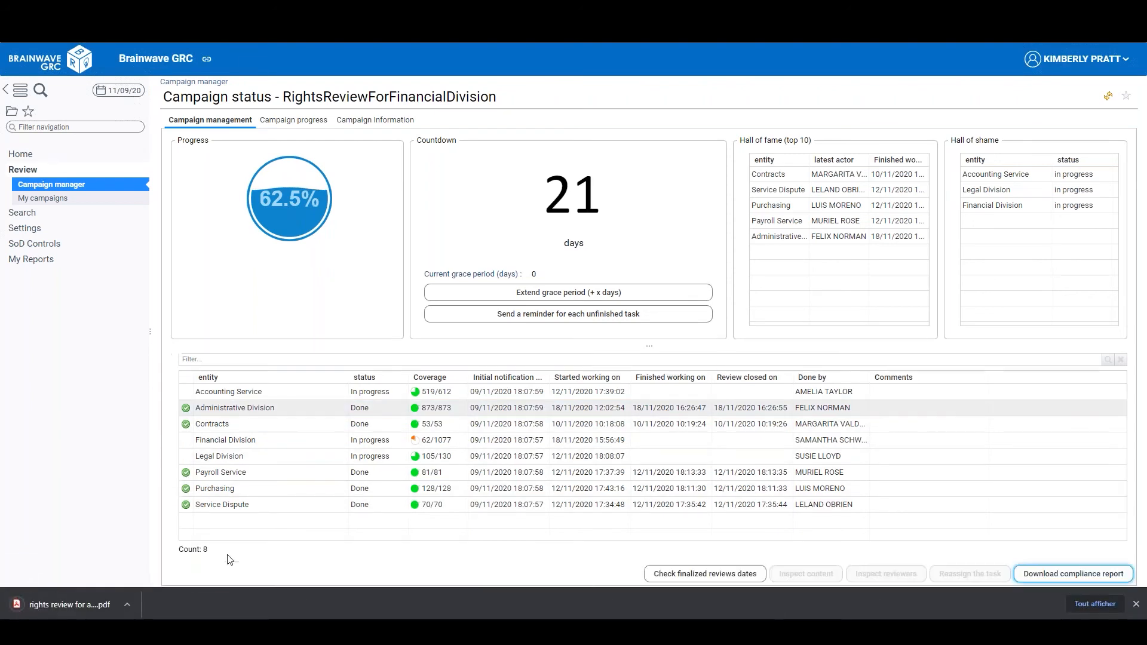
pyautogui.click(82, 608)
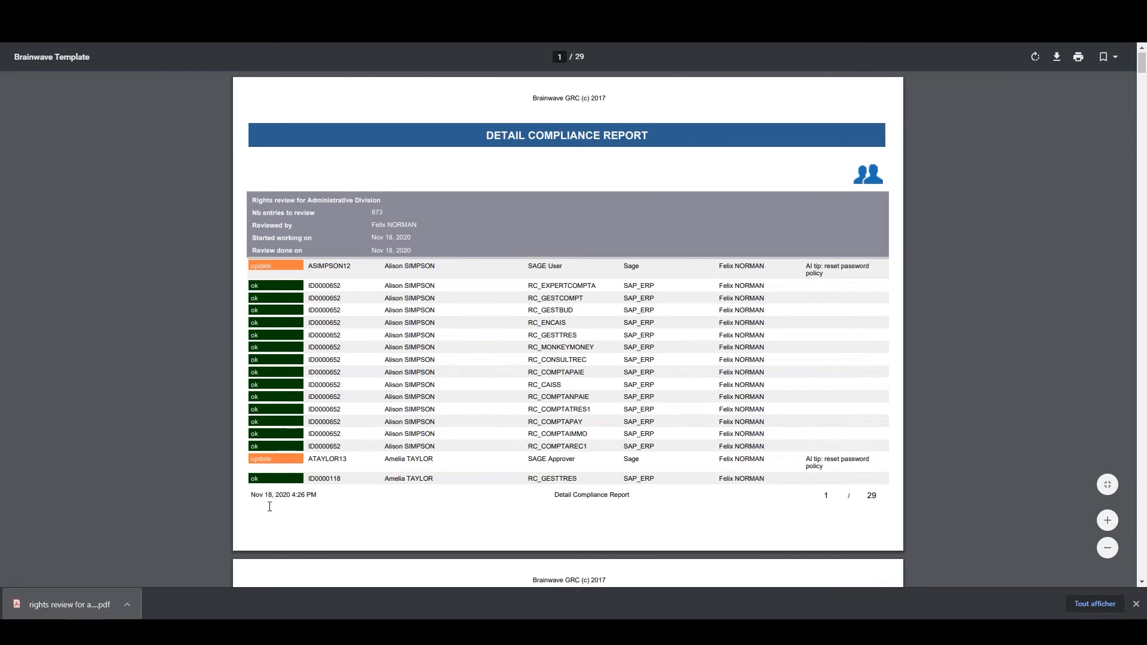
pyautogui.scroll(-4, 269, 507)
pyautogui.scroll(-10, 335, 456)
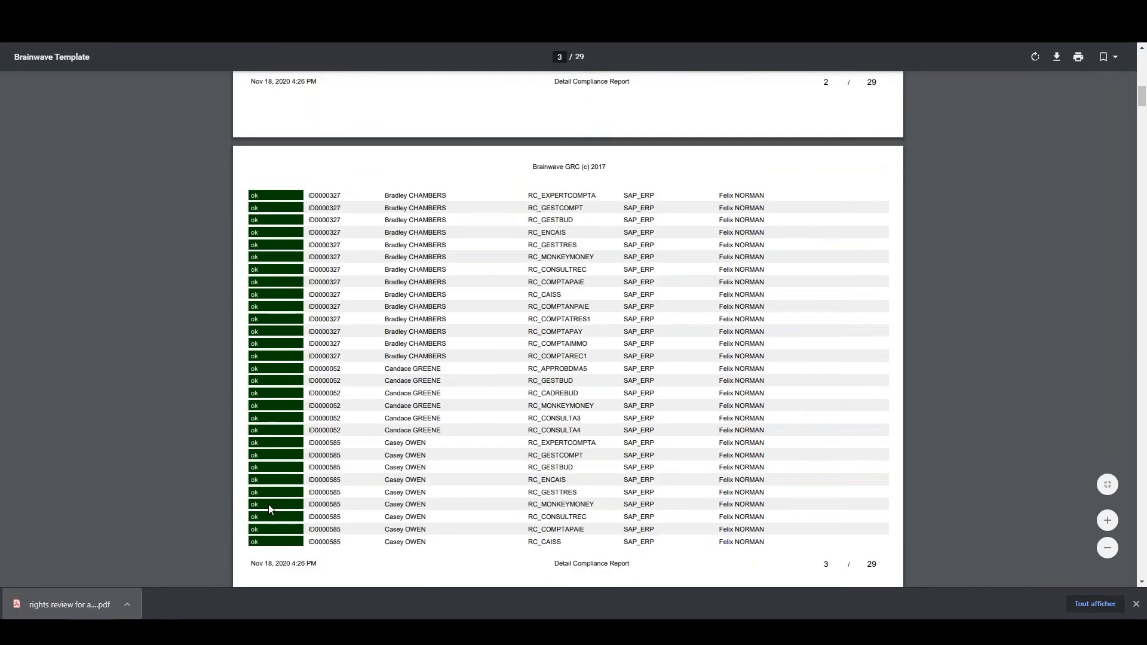
# Step: Leave the PDF report and inspect the reviewer candidates assigned to the Financial Division task
pyautogui.scroll(3, 334, 457)
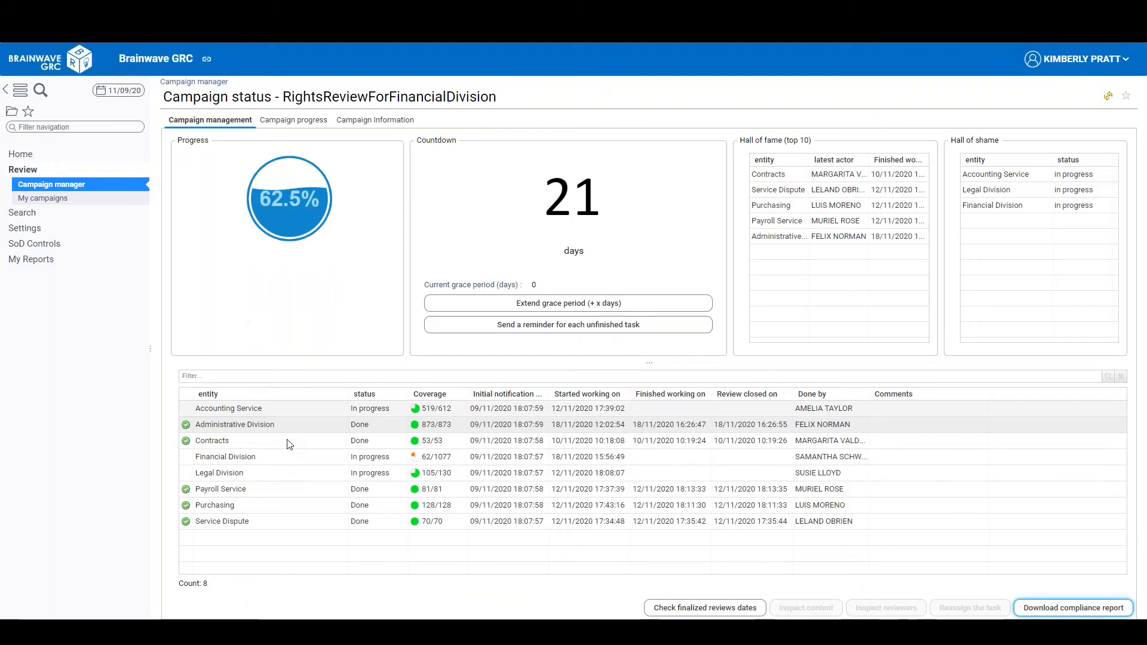
pyautogui.click(275, 461)
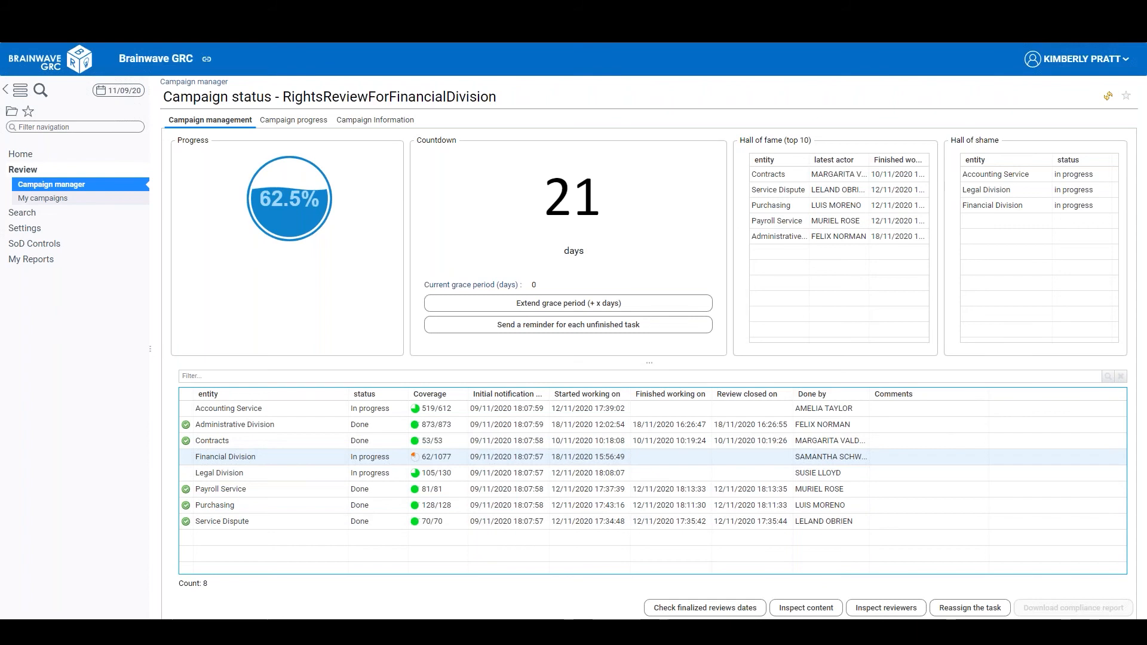
pyautogui.click(894, 613)
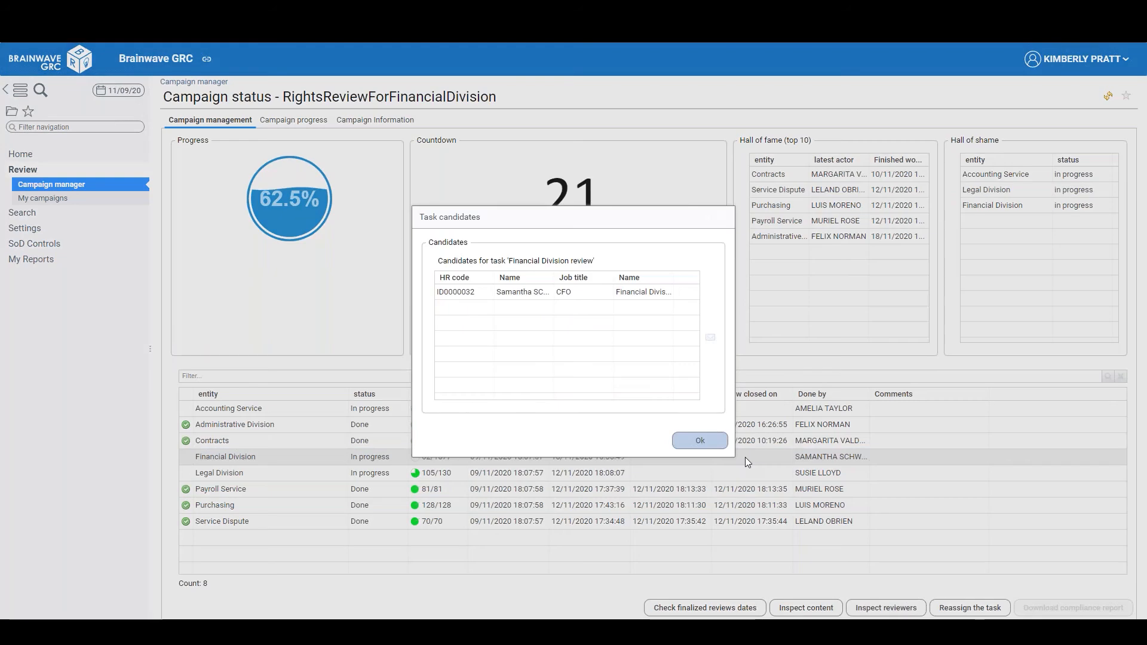
pyautogui.click(709, 446)
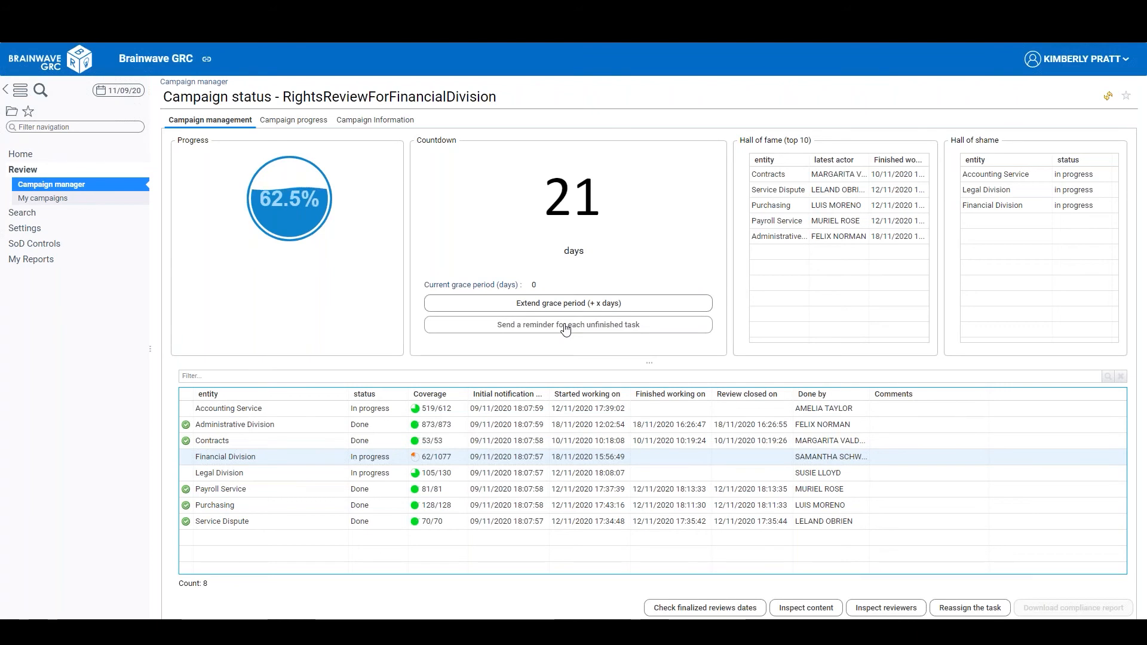
# Step: Examine the campaign's progress synthesis charts and look through the list of reviewed entries
pyautogui.click(318, 125)
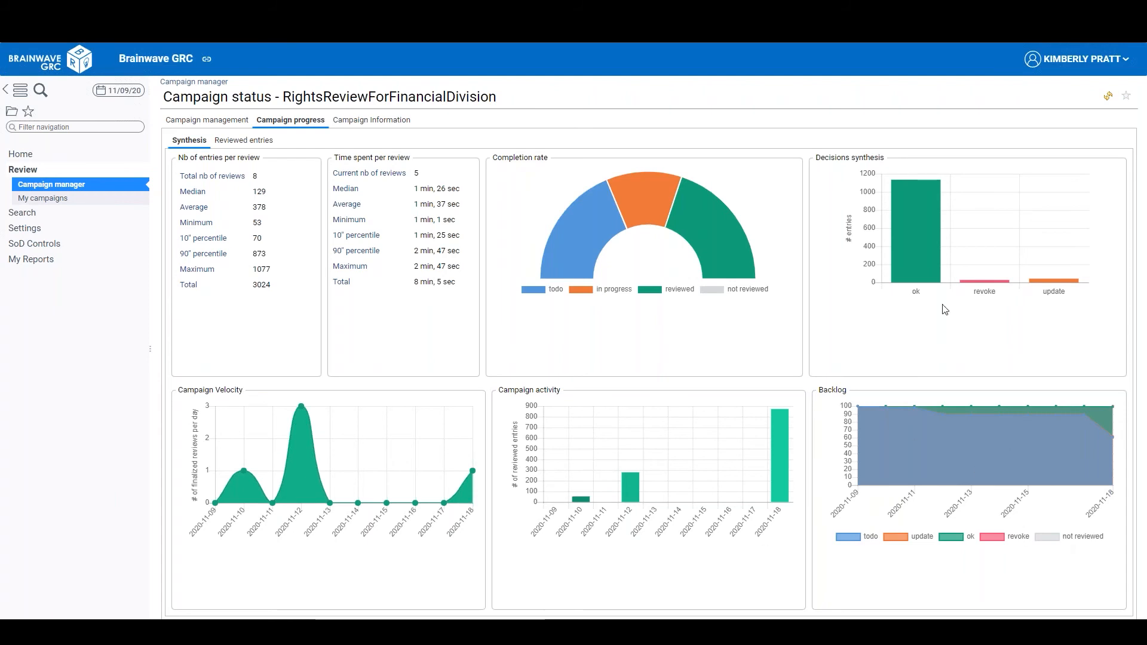
pyautogui.click(252, 143)
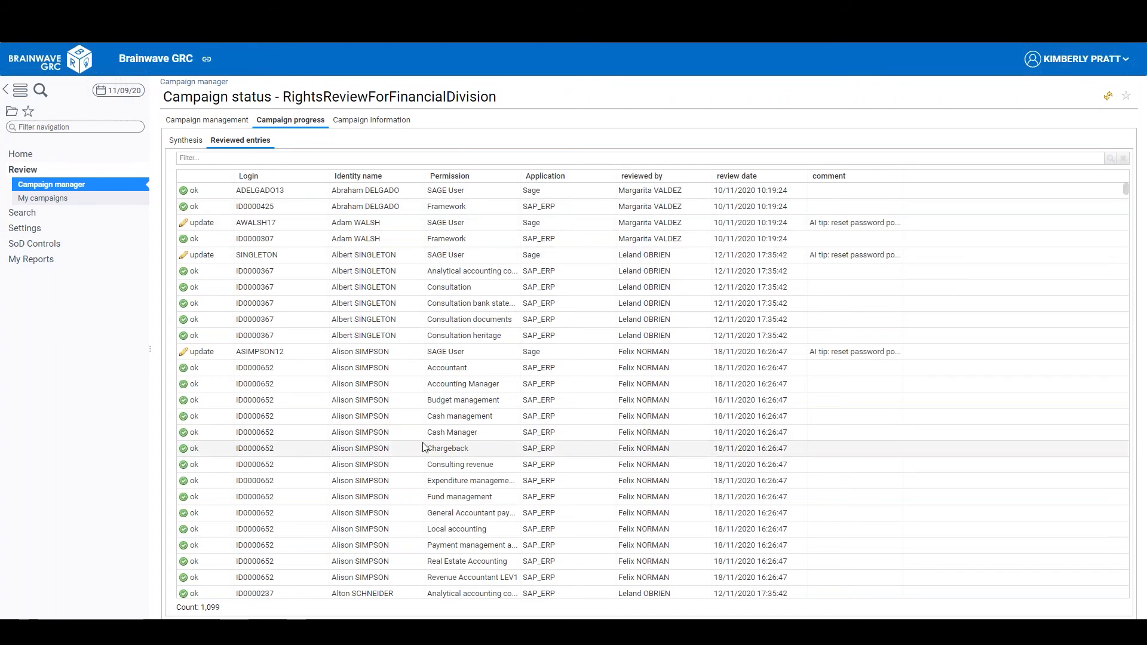
pyautogui.scroll(-12, 422, 447)
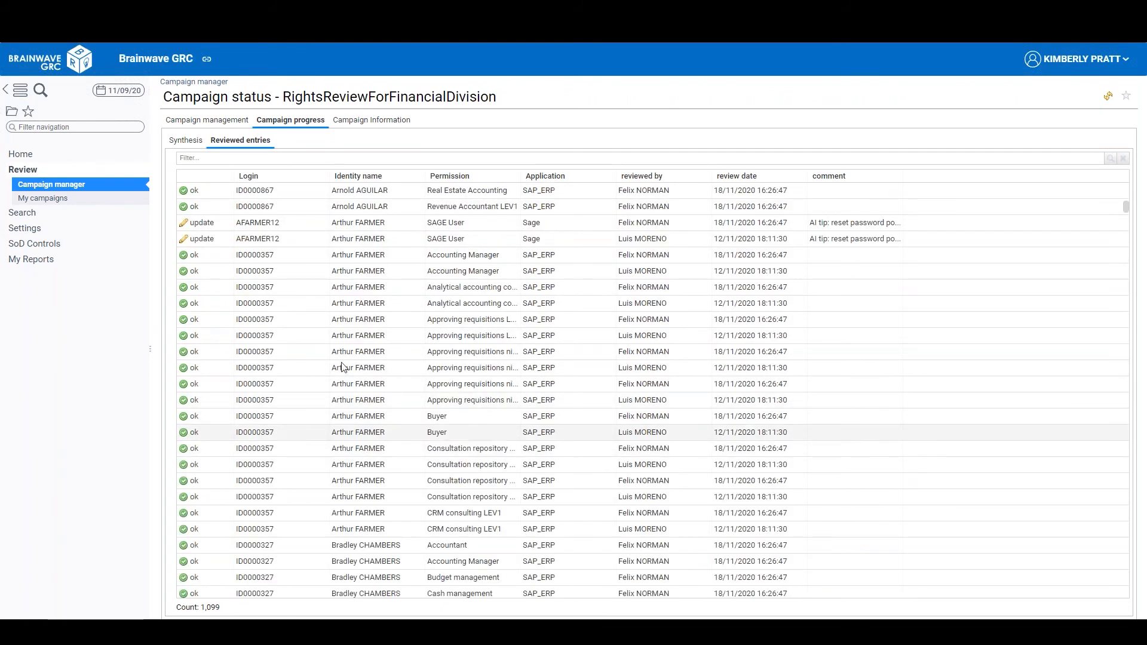
pyautogui.scroll(-5, 213, 321)
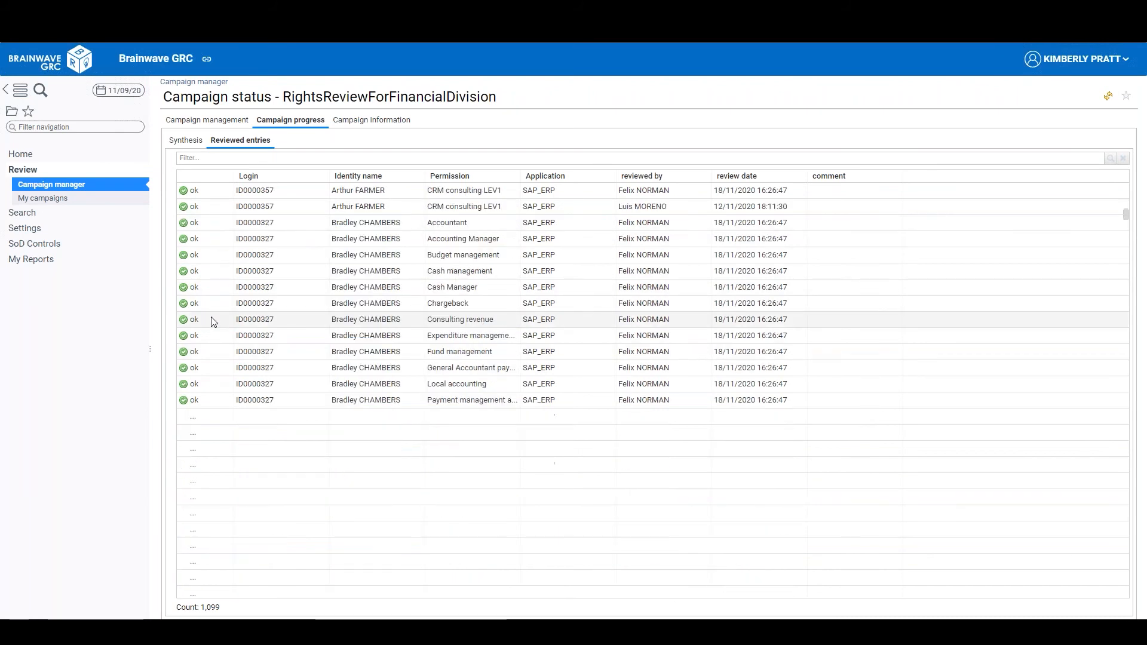
pyautogui.scroll(-15, 214, 322)
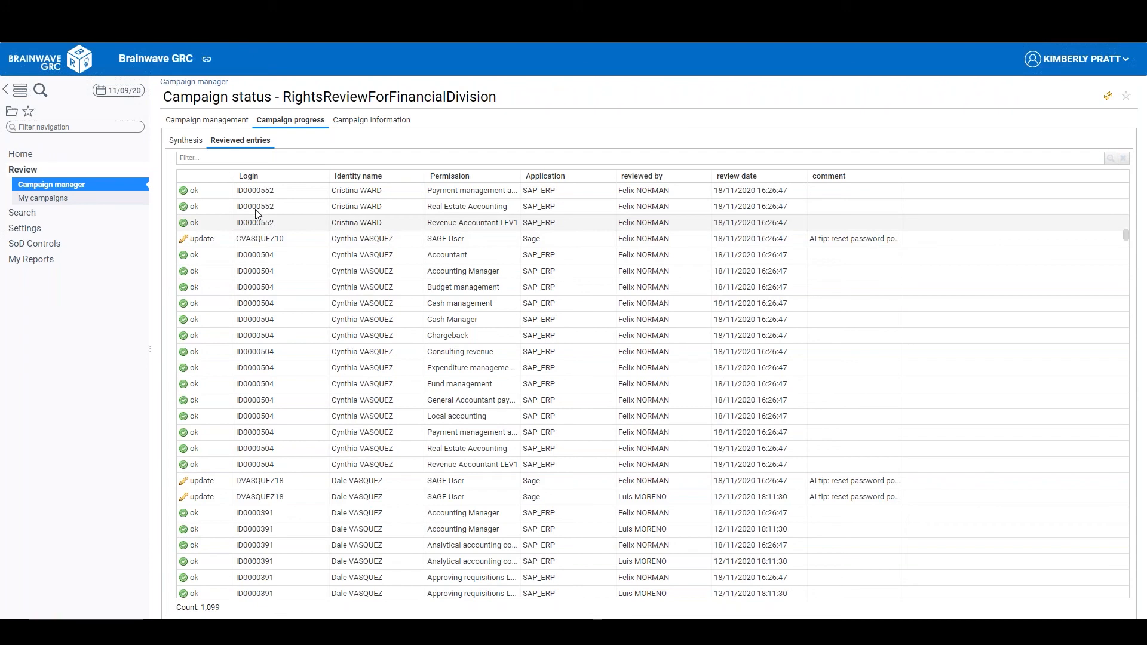
# Step: View the campaign information and filter its organisations by FIN to check the included entities
pyautogui.click(362, 123)
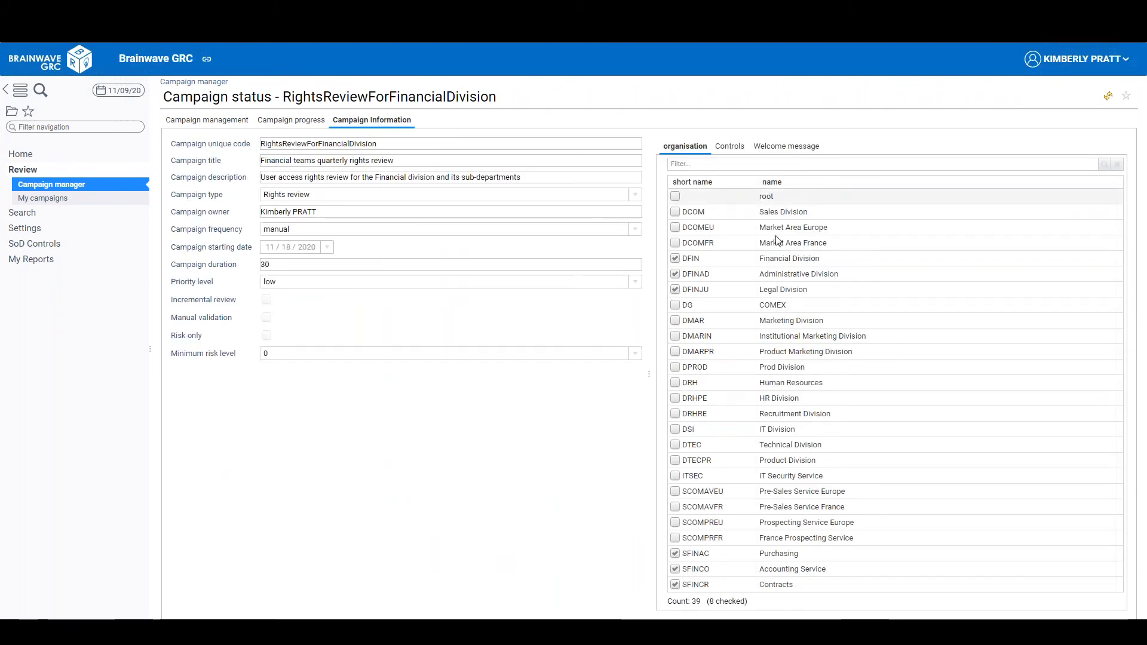
pyautogui.click(709, 164)
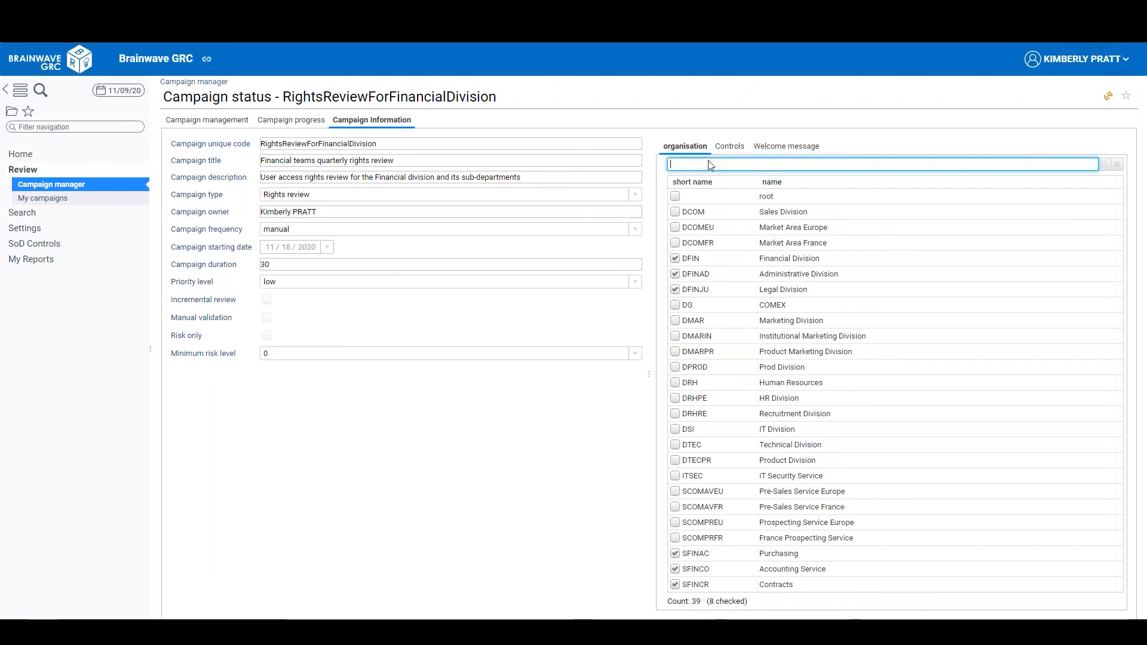
pyautogui.write('FIN')
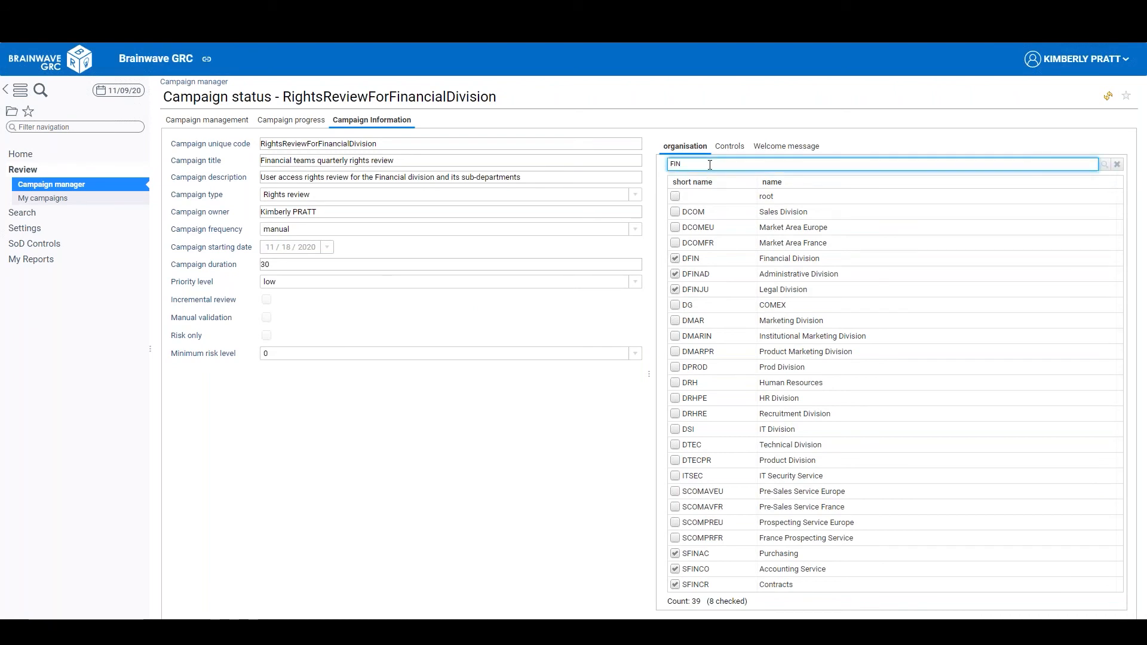
pyautogui.press('Return')
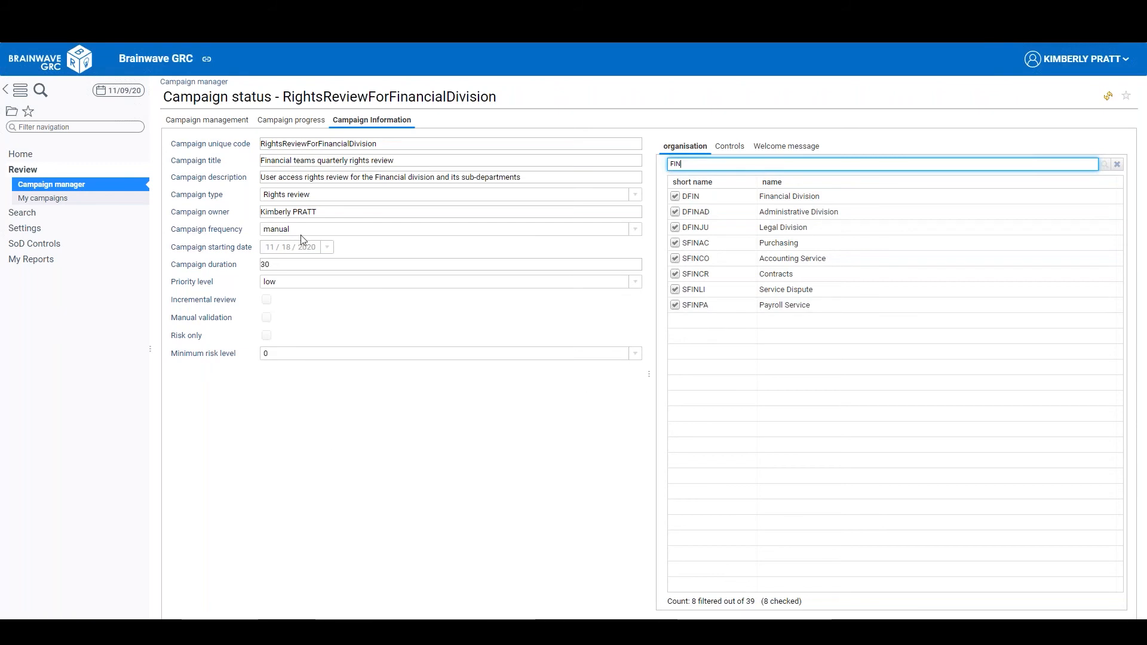
# Step: Return to the campaign management overview and switch to the browser window with the Financial Division rights review
pyautogui.click(222, 125)
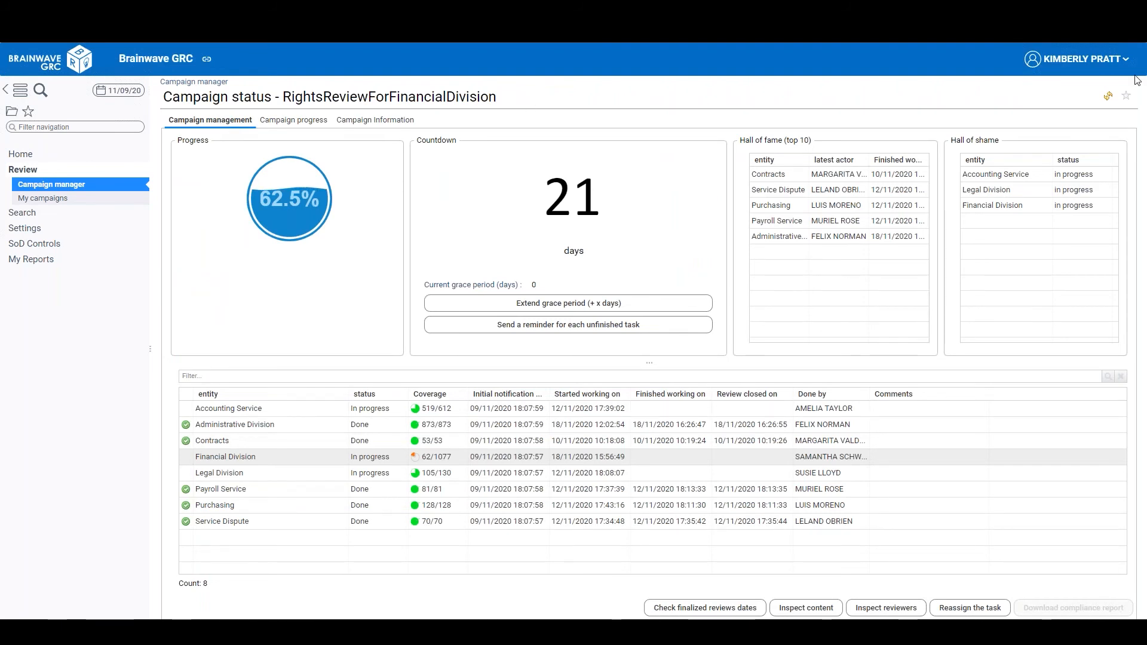
pyautogui.click(1124, 59)
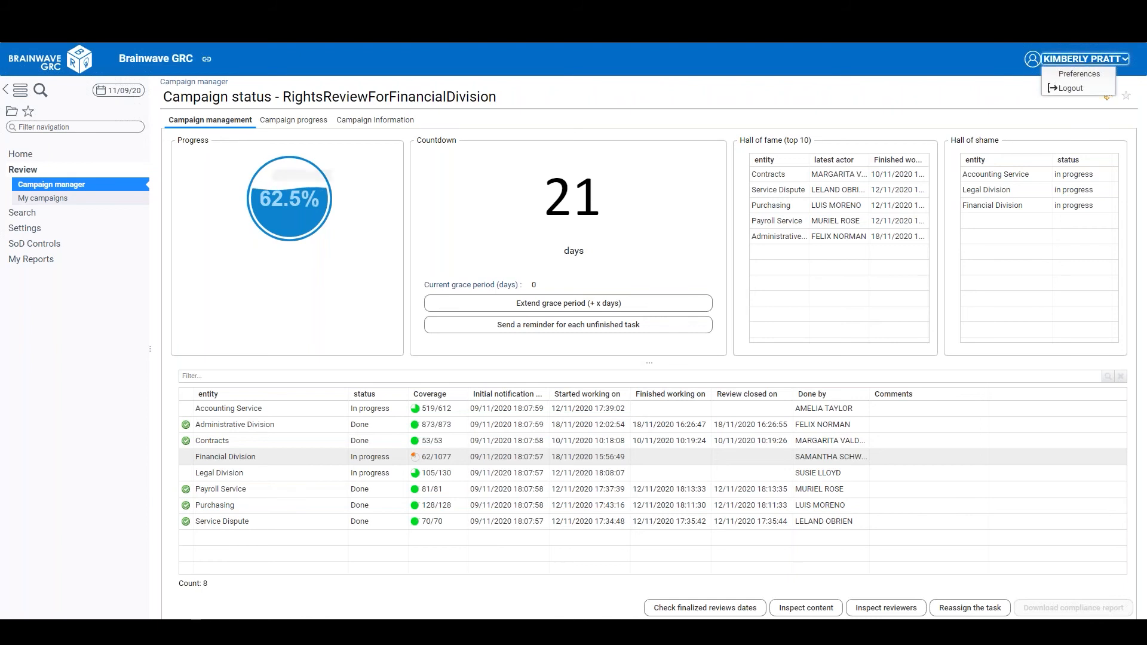
pyautogui.moveTo(424, 632)
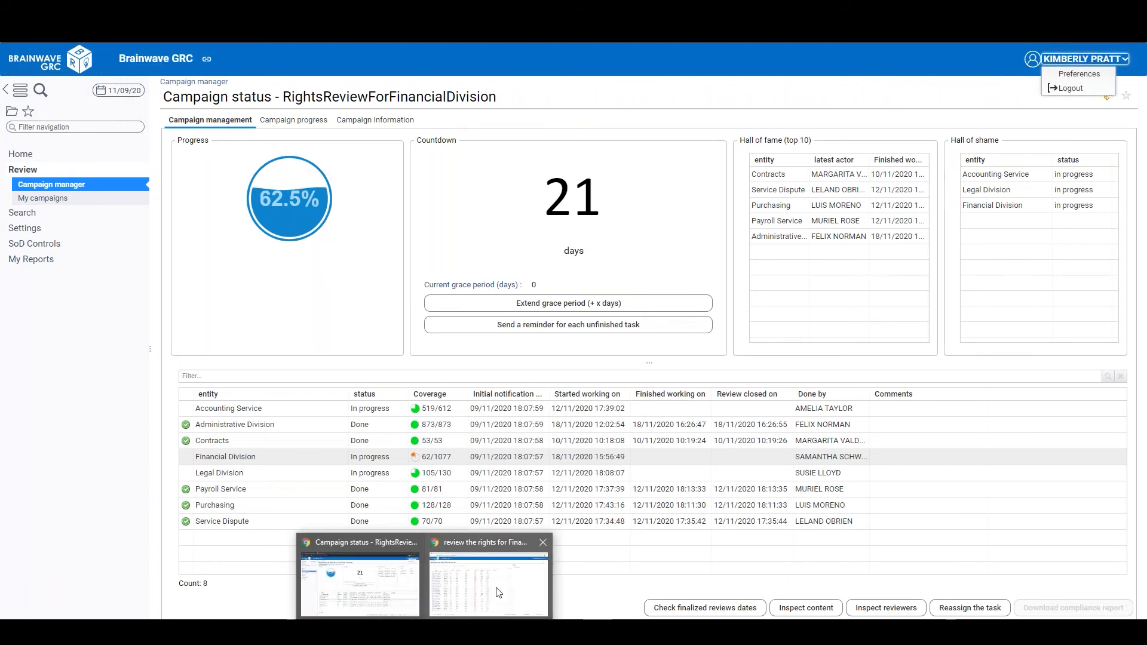
pyautogui.click(487, 573)
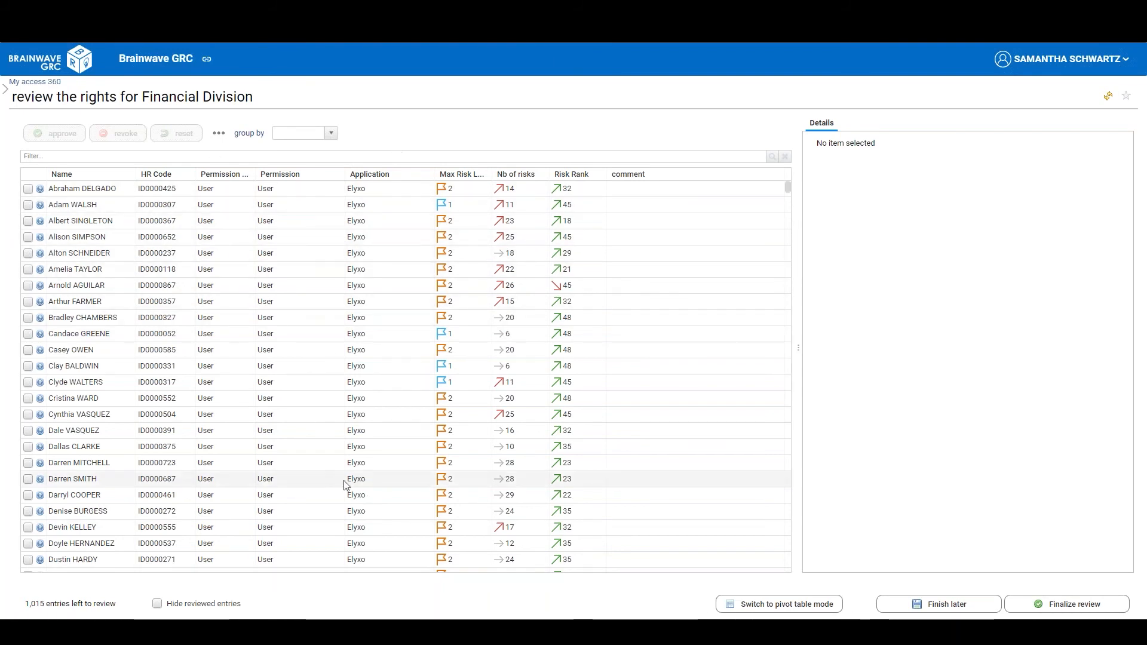
pyautogui.moveTo(783, 199)
pyautogui.mouseDown()
pyautogui.moveTo(779, 334)
pyautogui.moveTo(783, 179)
pyautogui.mouseUp()
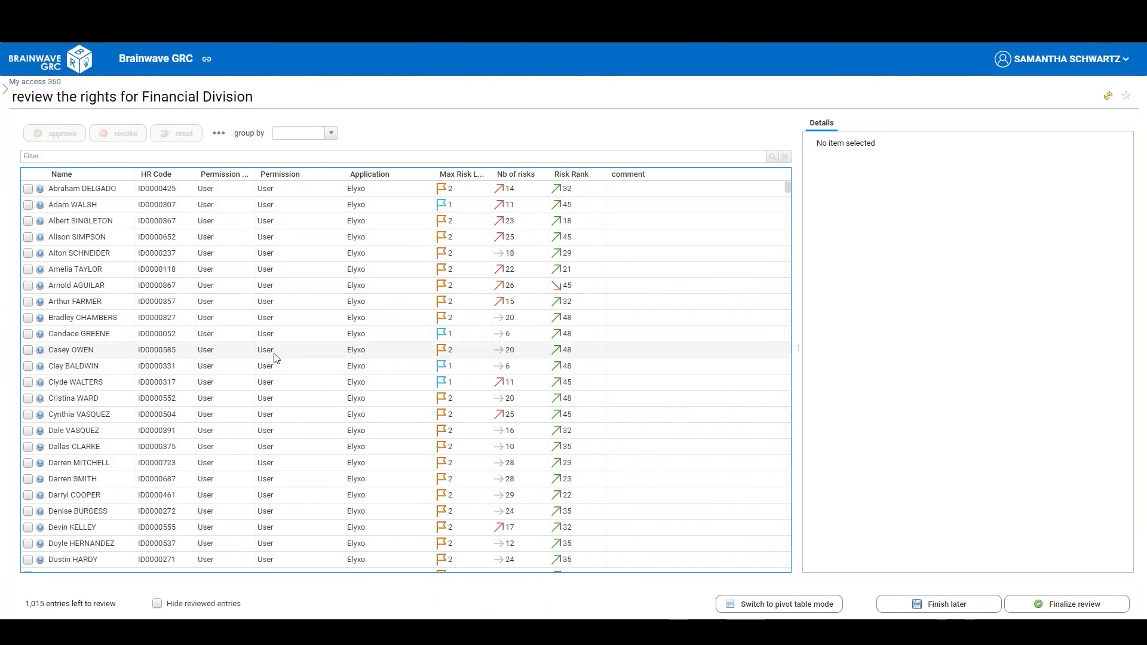
# Step: Sort the review entries by ascending risk rank and view the account details of the SAP_ERP expenditure management entry
pyautogui.click(122, 243)
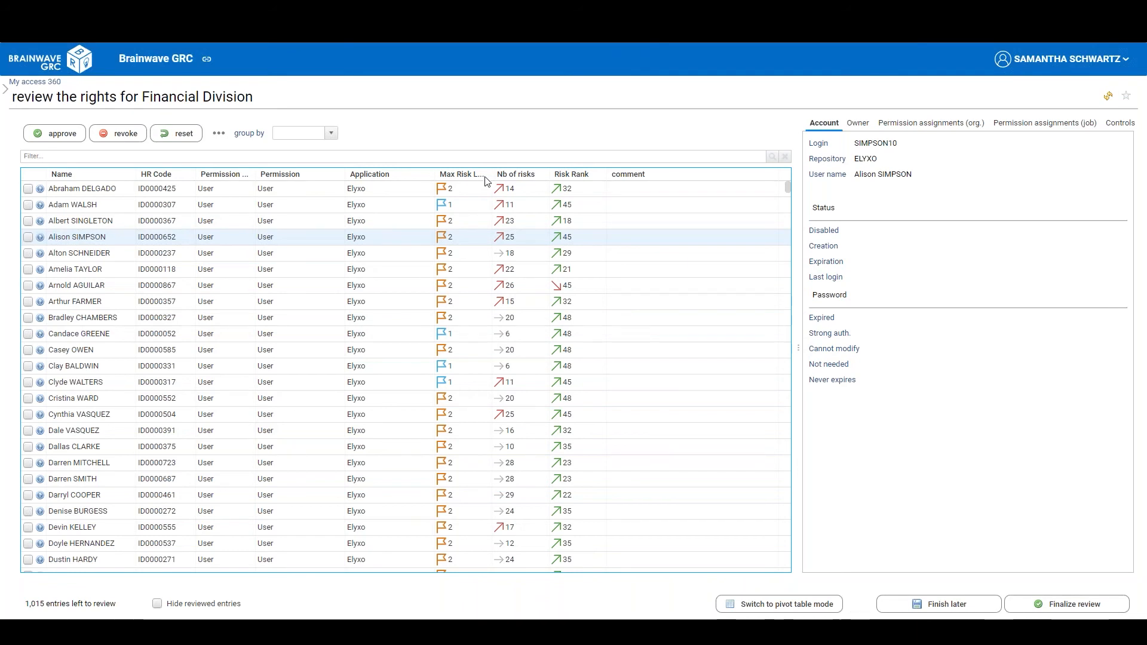
pyautogui.click(598, 181)
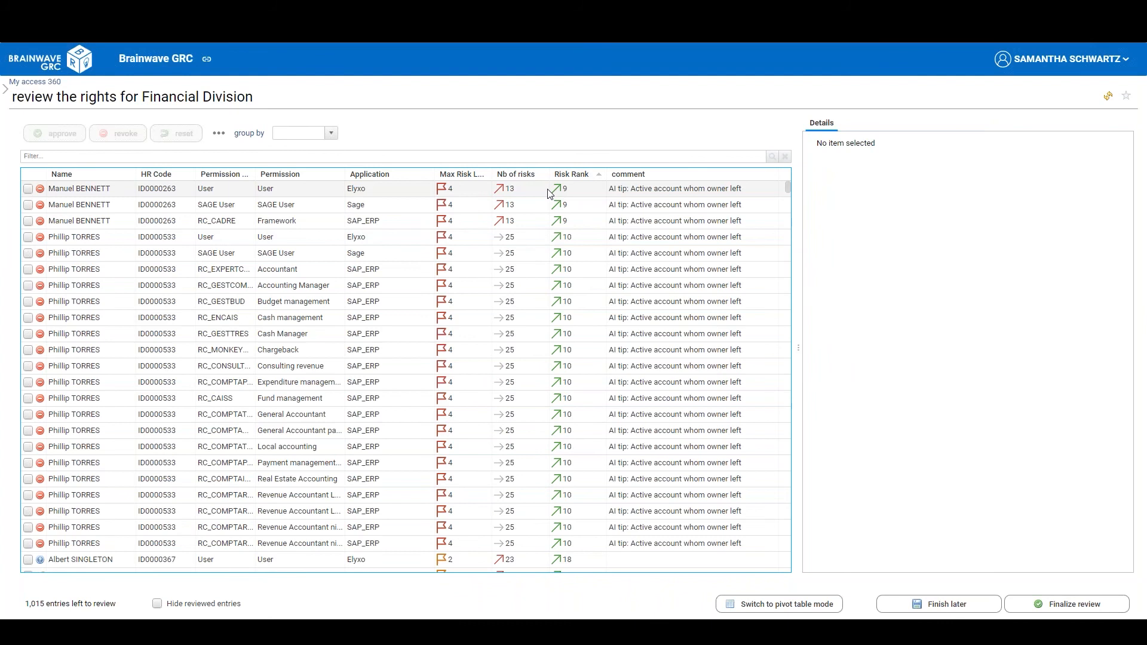
pyautogui.moveTo(548, 192)
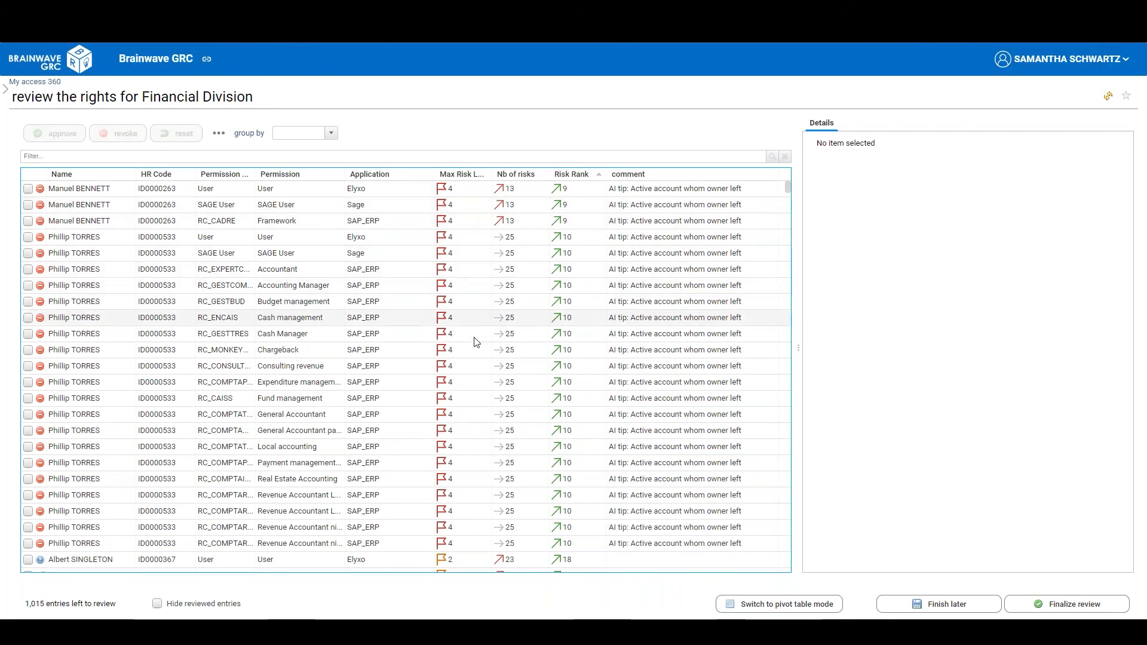
pyautogui.click(335, 385)
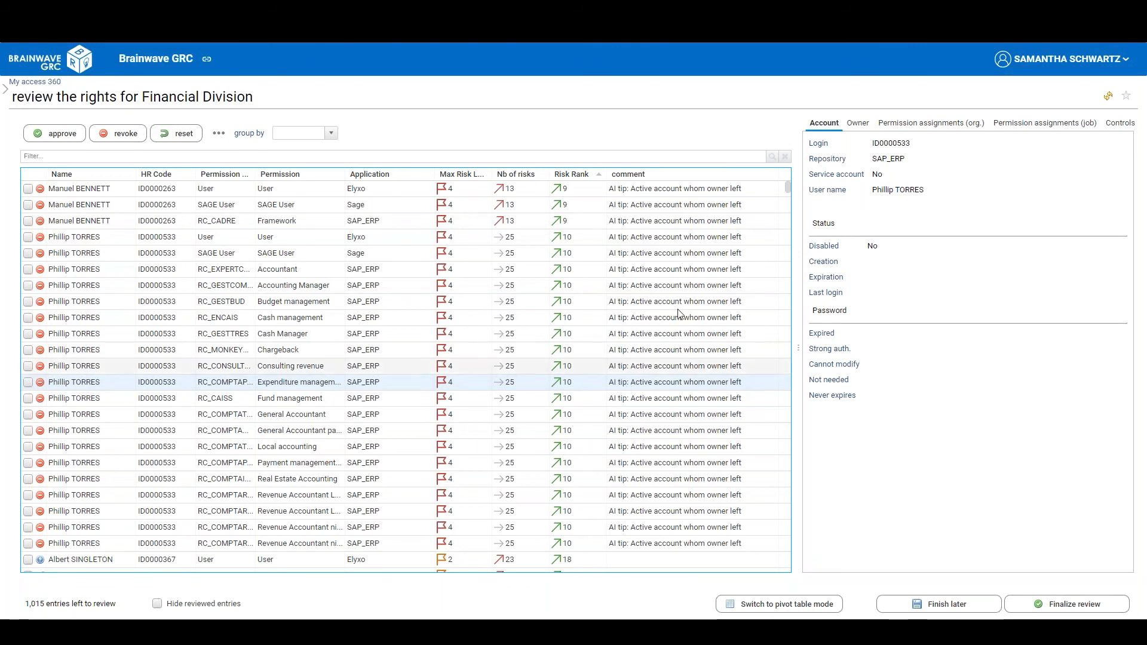
# Step: Widen the details area and examine the account owner and controls of the first SAGE User entry
pyautogui.click(84, 207)
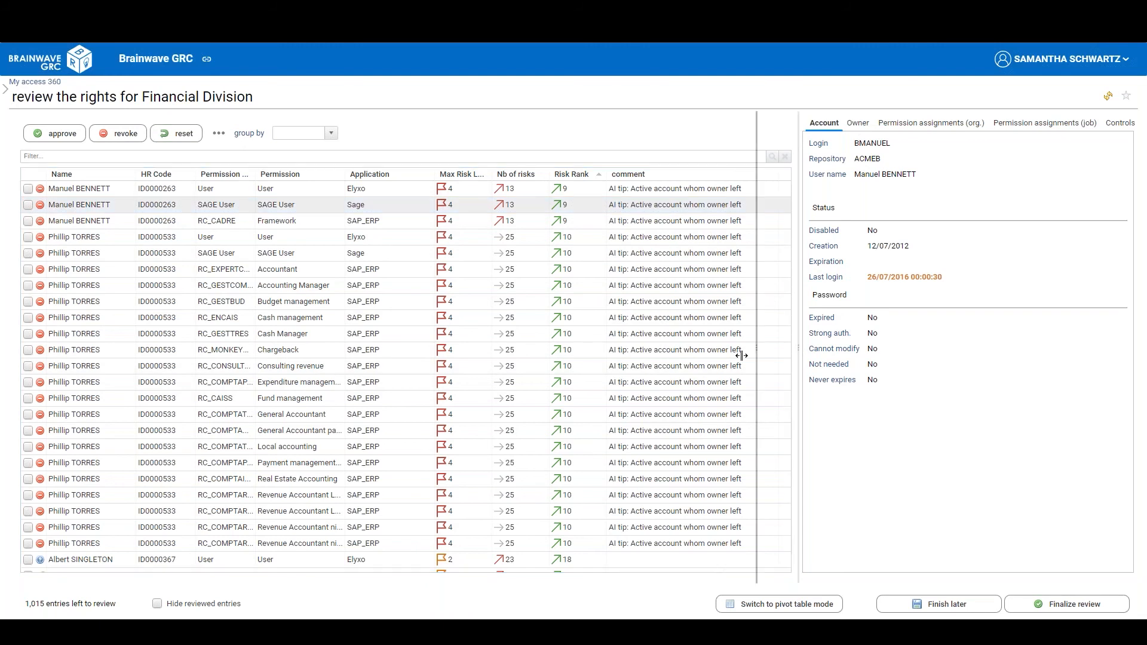
pyautogui.moveTo(799, 349); pyautogui.dragTo(700, 349)
pyautogui.click(766, 124)
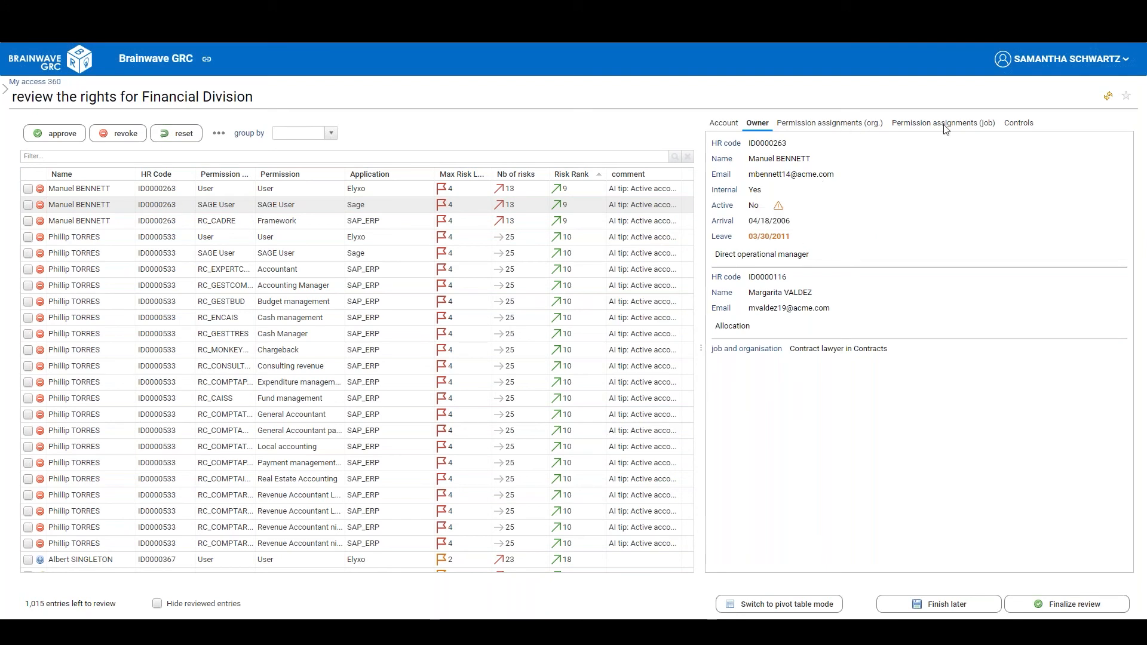
pyautogui.click(1019, 124)
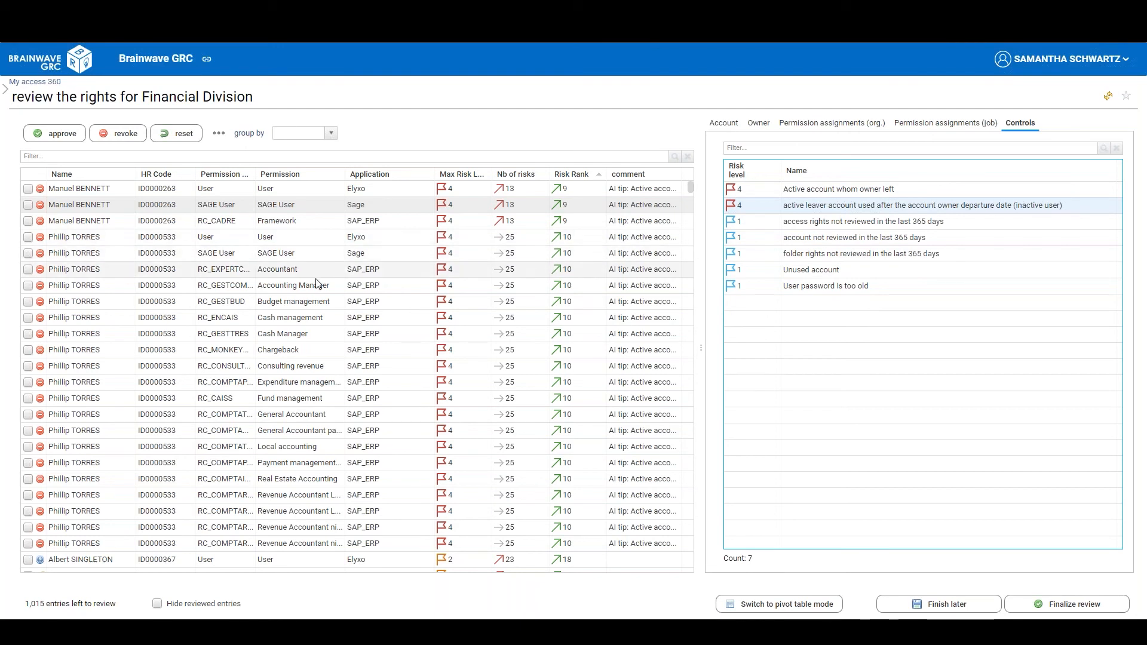
# Step: Check which controls apply to the Elyxo entry with risk rank 18
pyautogui.scroll(-1, 317, 288)
pyautogui.scroll(-5, 317, 288)
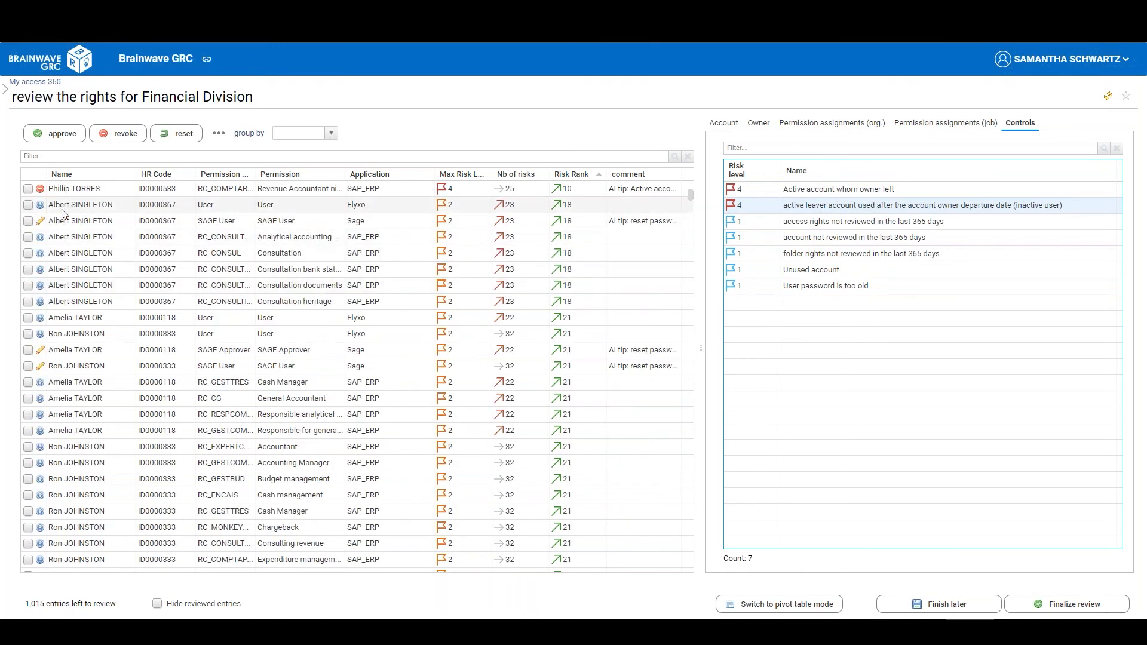
pyautogui.click(76, 210)
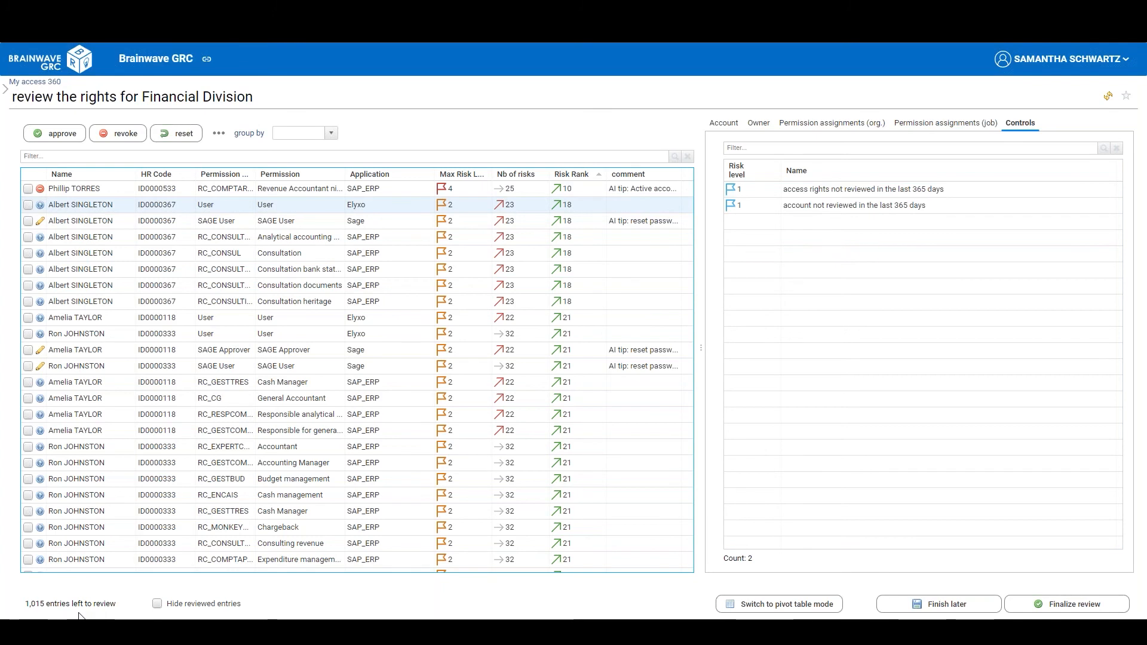
pyautogui.scroll(3, 311, 239)
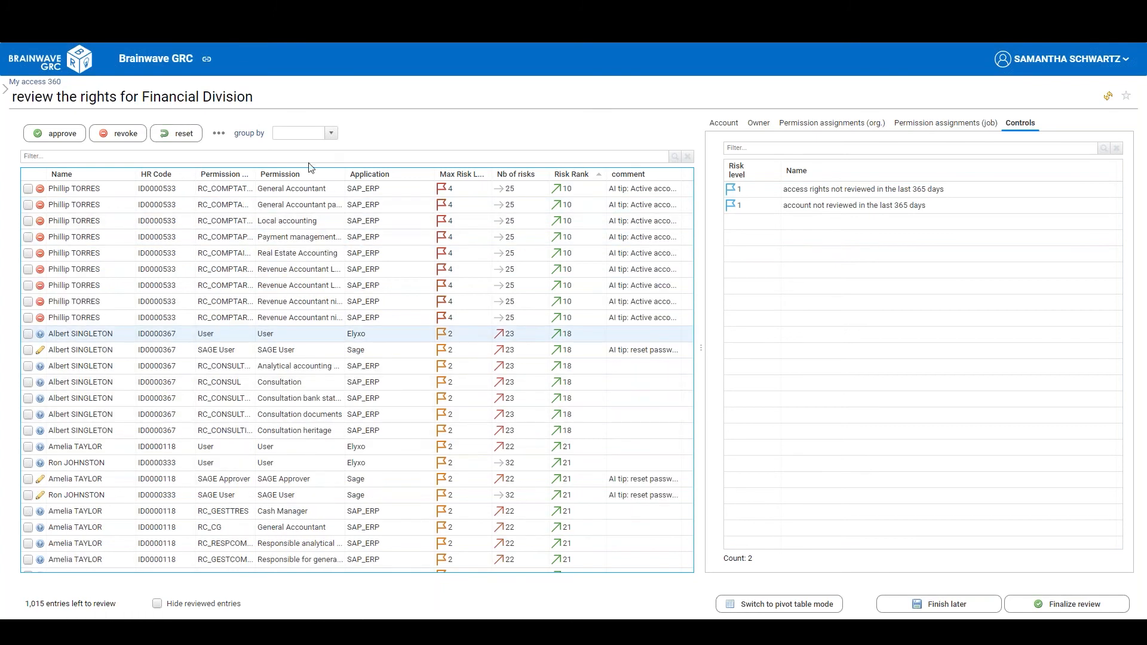
# Step: Group the review entries by application, look through the Elyxo group, and try selecting the whole group
pyautogui.click(332, 133)
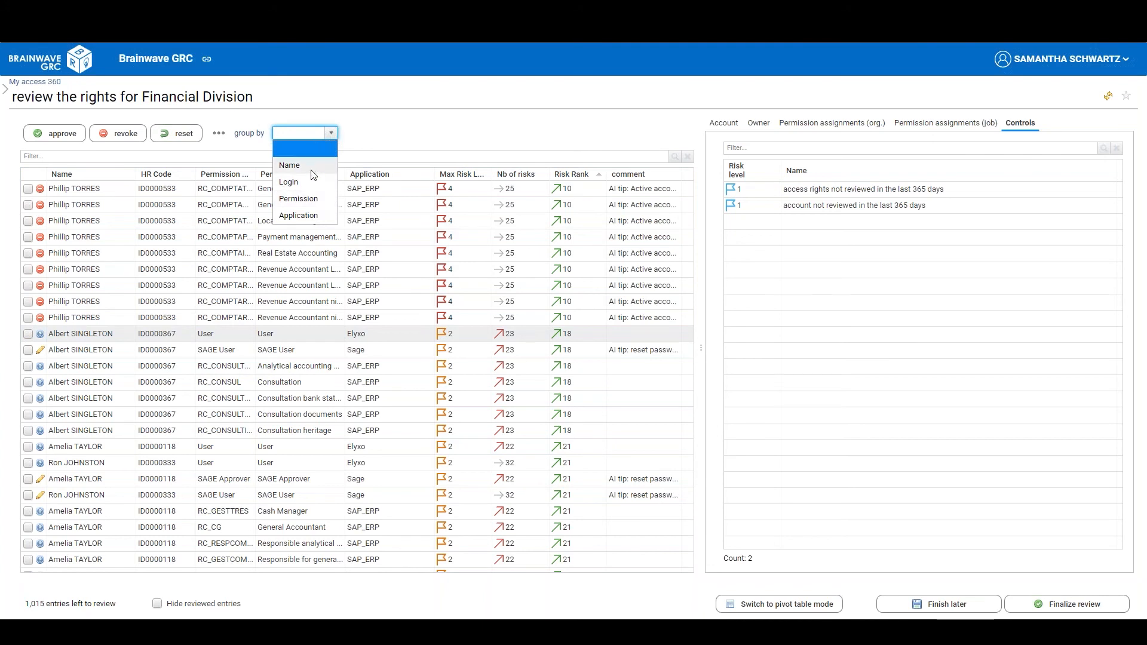
pyautogui.click(311, 216)
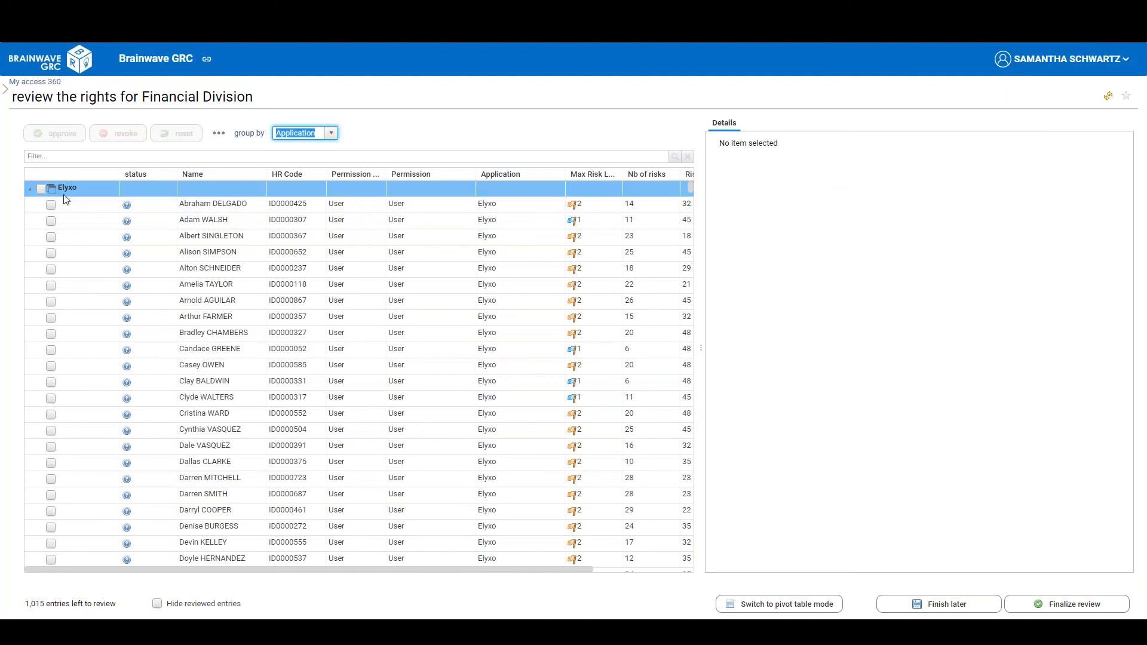
pyautogui.scroll(-10, 218, 294)
pyautogui.scroll(10, 218, 294)
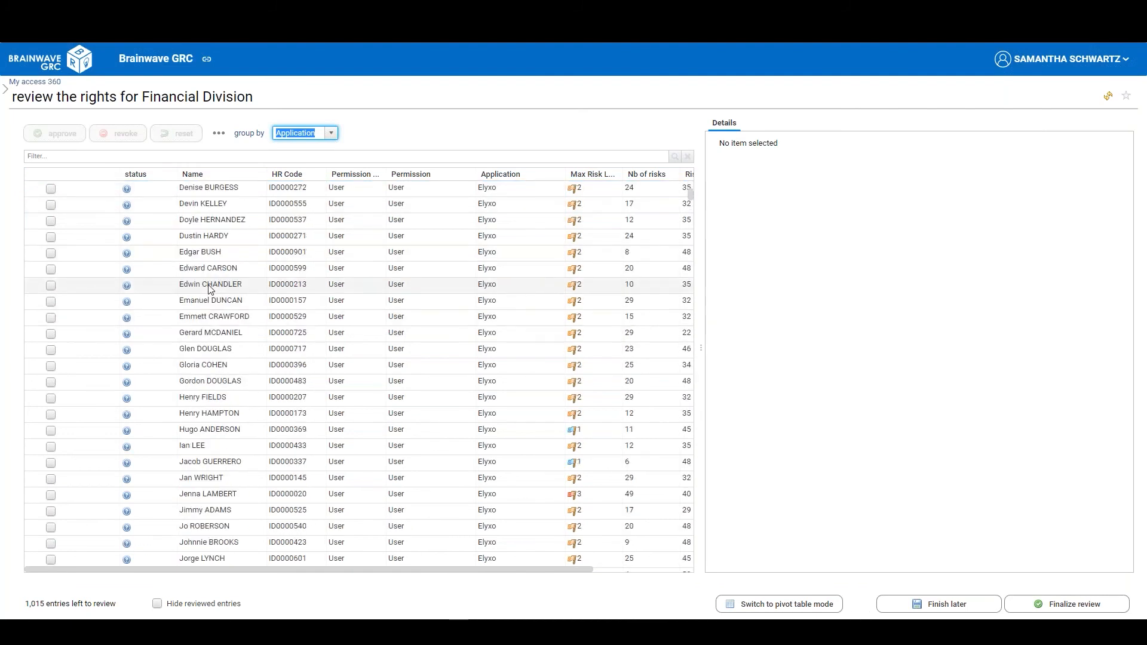
pyautogui.click(42, 188)
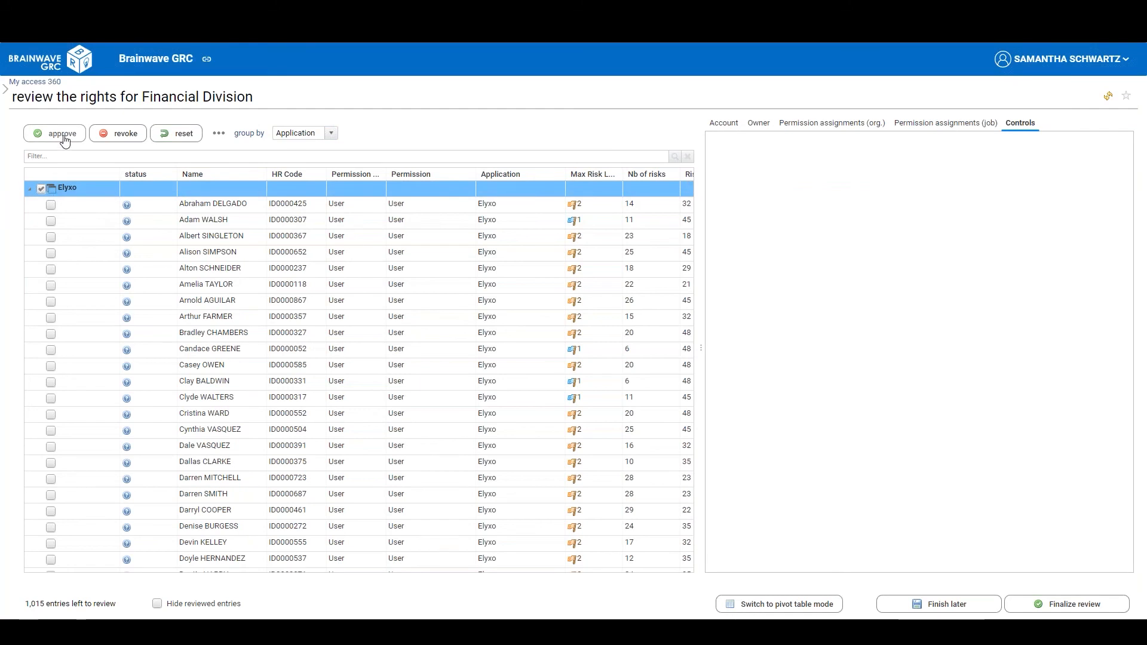
pyautogui.click(41, 189)
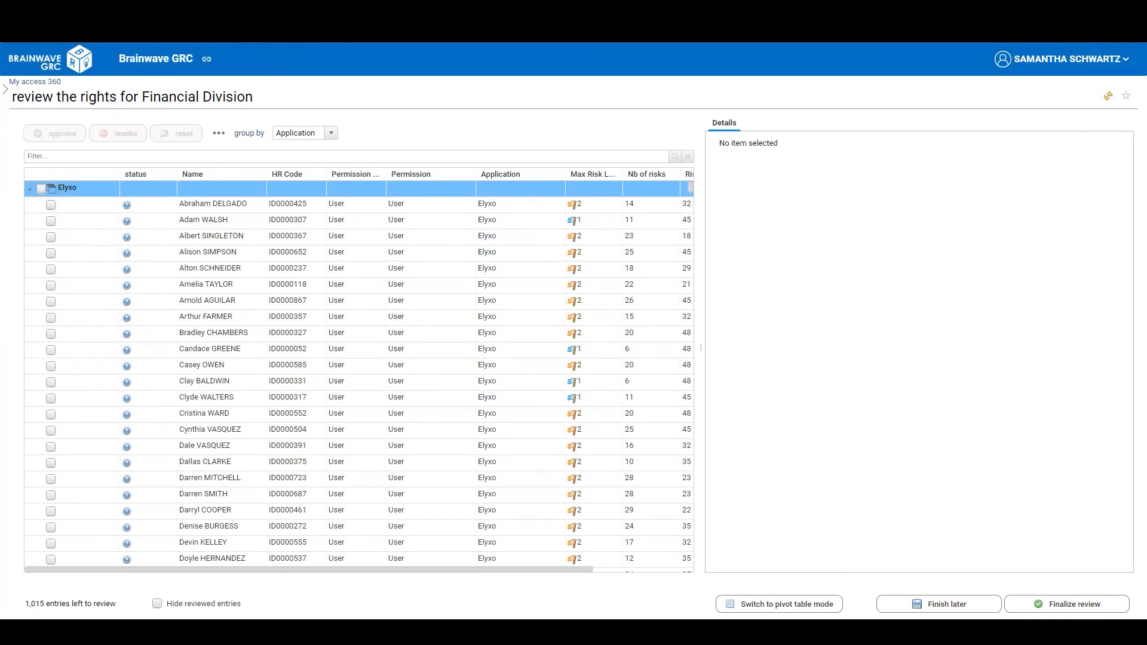
# Step: Group the review entries by name
pyautogui.click(331, 133)
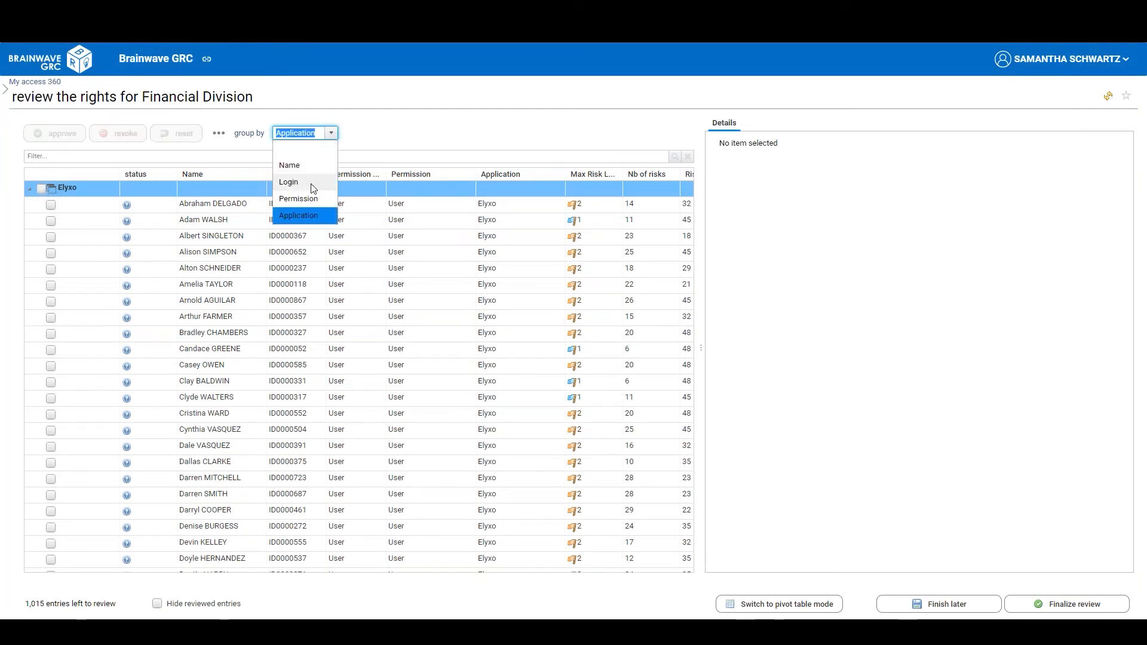
pyautogui.click(309, 166)
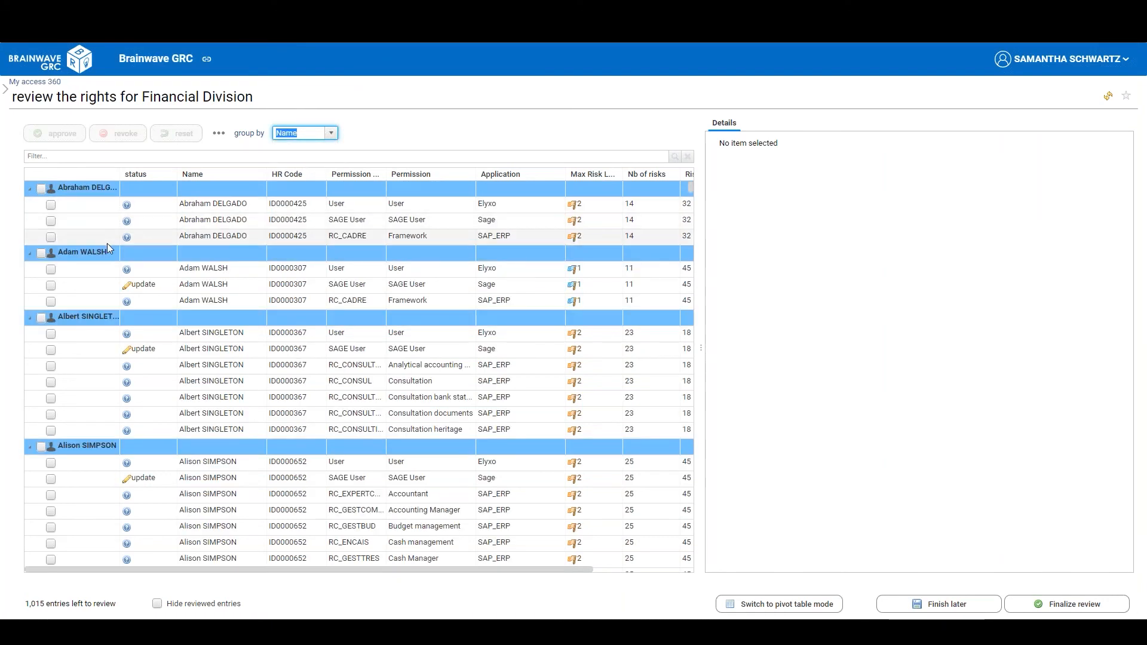
# Step: Approve all the review entries of the first four people in the name-grouped list
pyautogui.scroll(-3, 173, 359)
pyautogui.scroll(3, 172, 358)
pyautogui.click(41, 190)
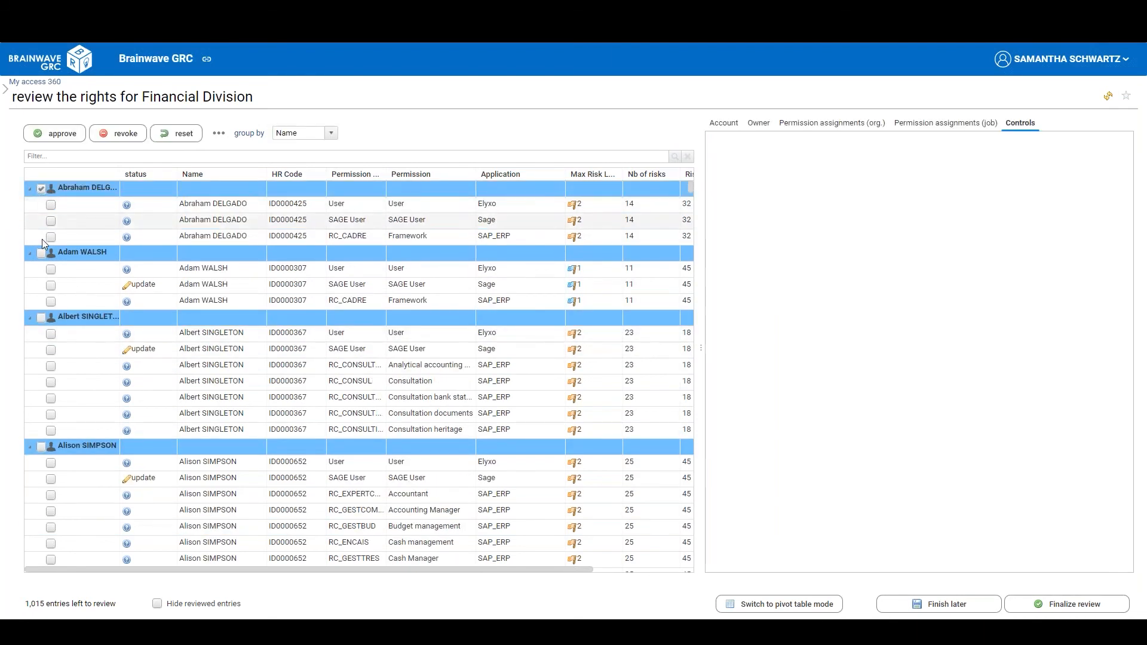
pyautogui.click(41, 254)
pyautogui.click(41, 318)
pyautogui.click(41, 446)
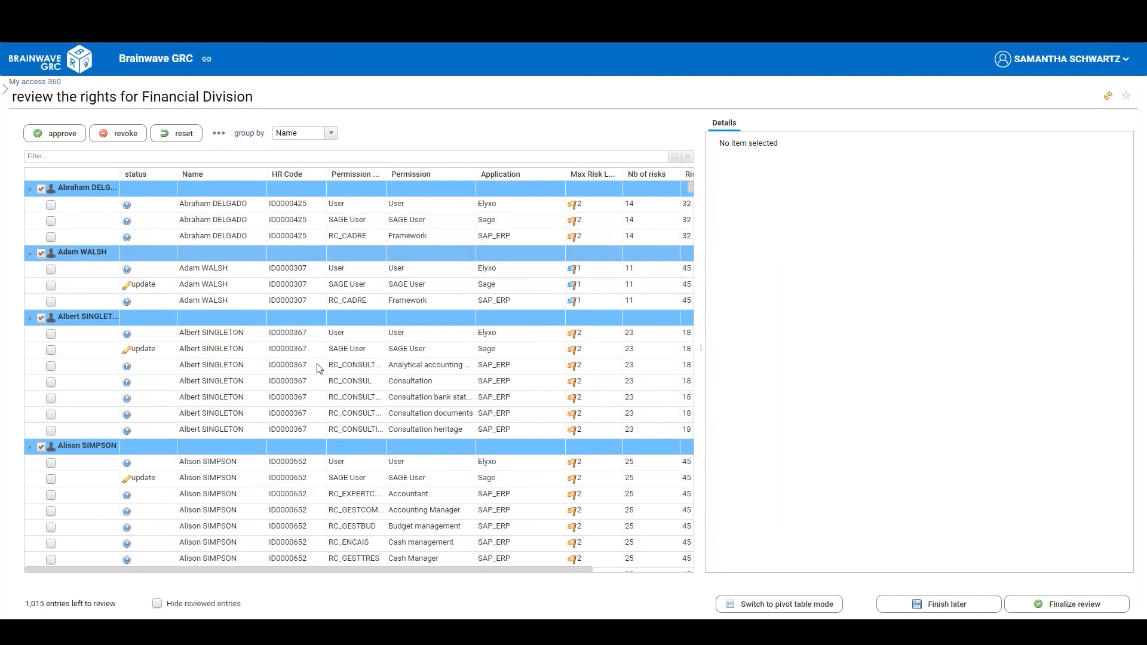
pyautogui.click(55, 133)
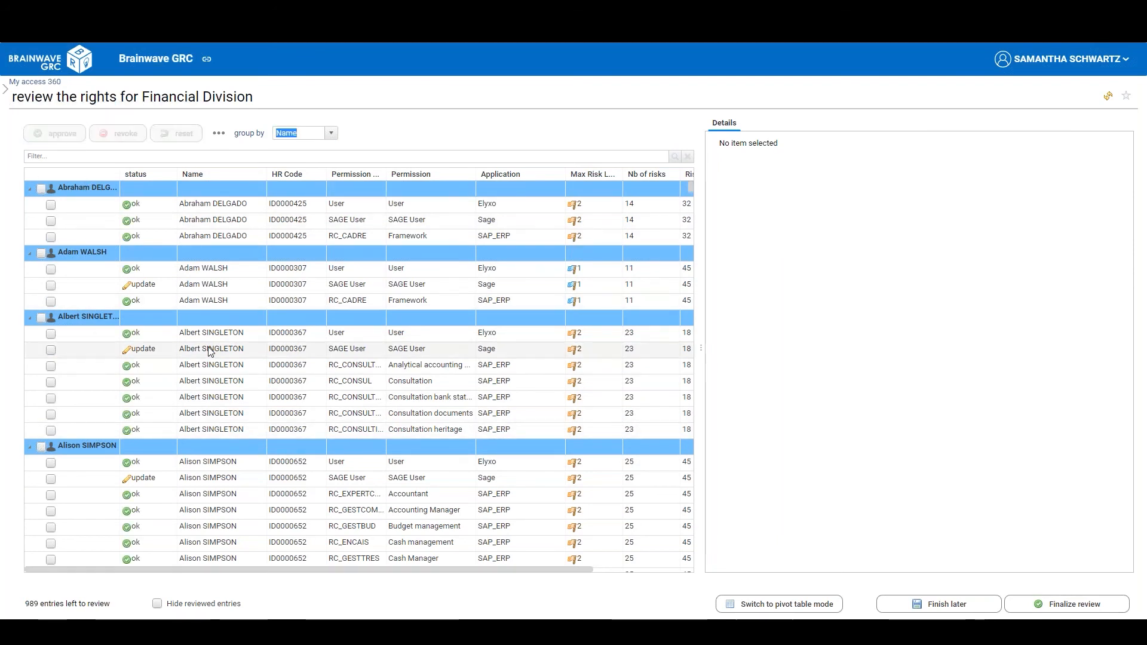
# Step: Hide the already reviewed entries and look through the people still left to review
pyautogui.scroll(-5, 206, 351)
pyautogui.scroll(-5, 206, 350)
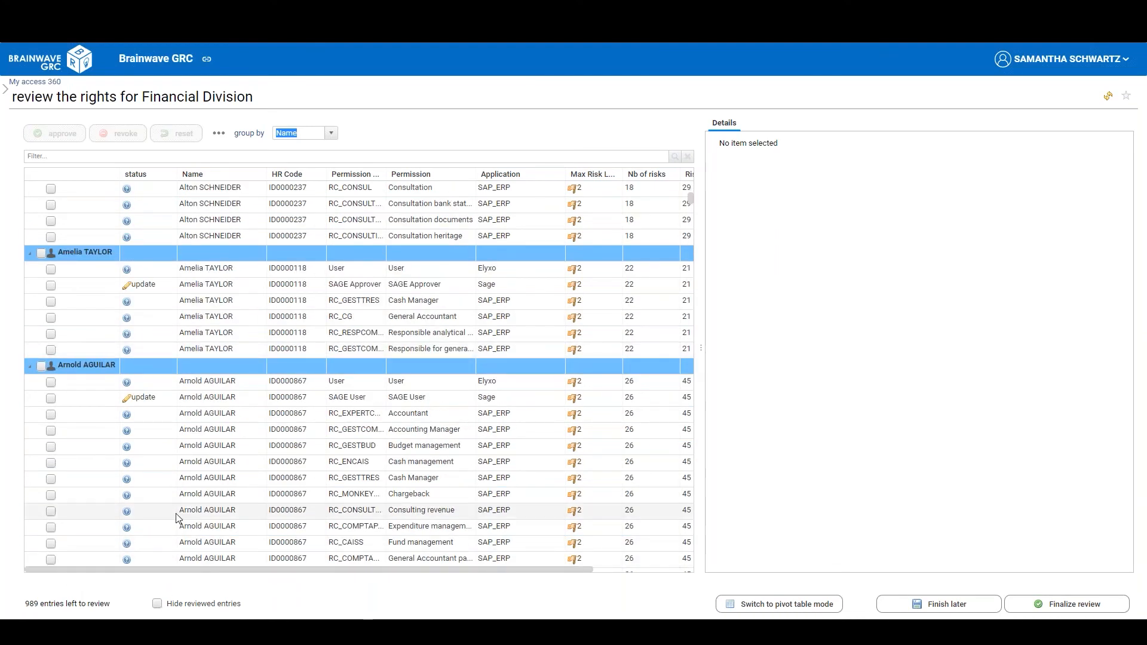
pyautogui.scroll(10, 161, 464)
pyautogui.click(158, 605)
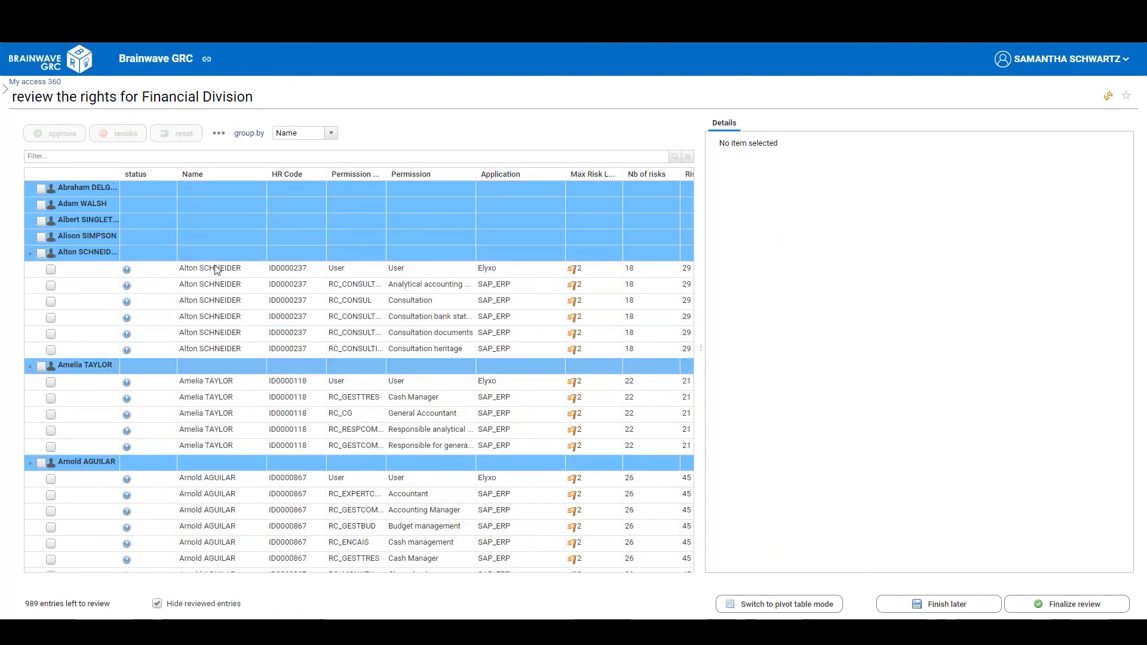
pyautogui.scroll(-12, 239, 409)
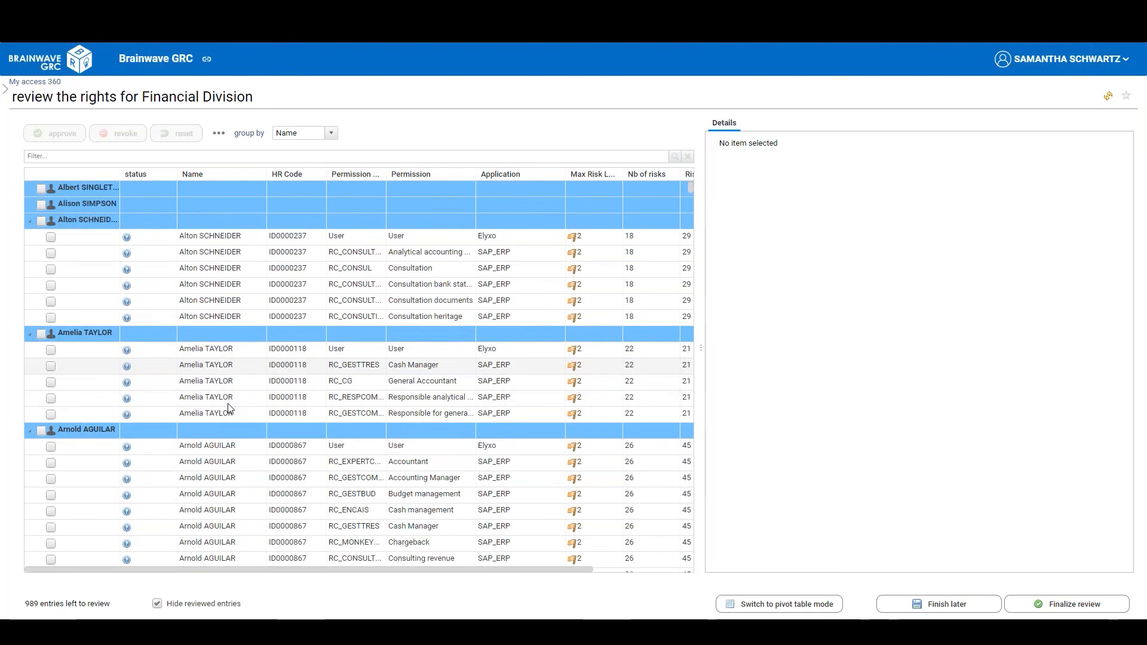
pyautogui.scroll(-3, 230, 403)
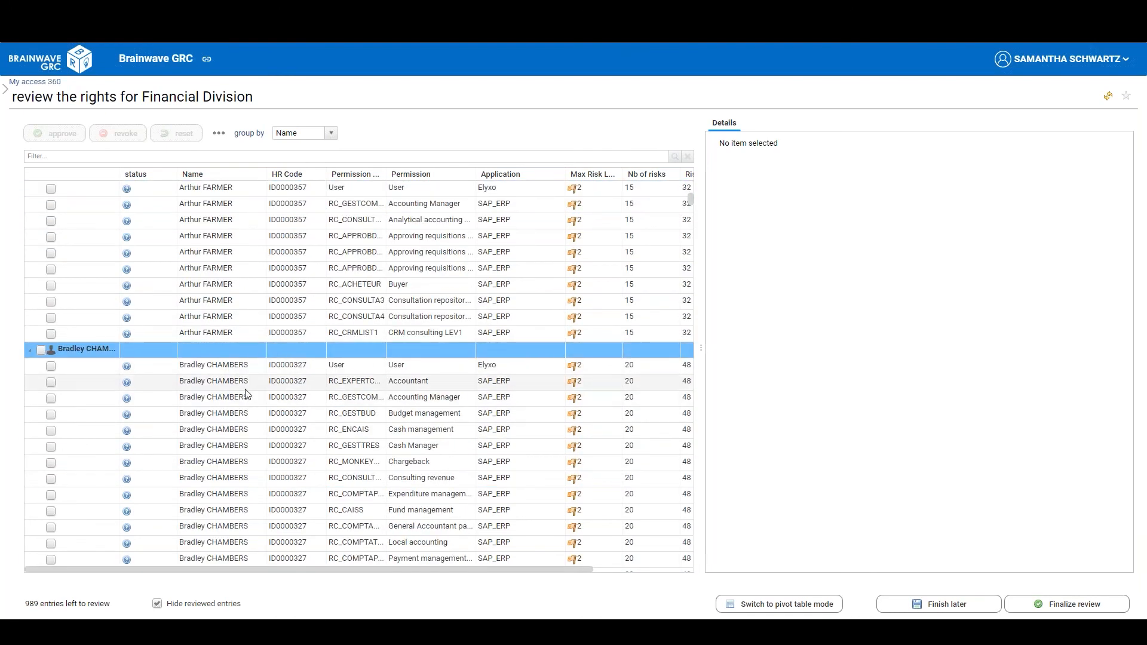
pyautogui.scroll(4, 206, 340)
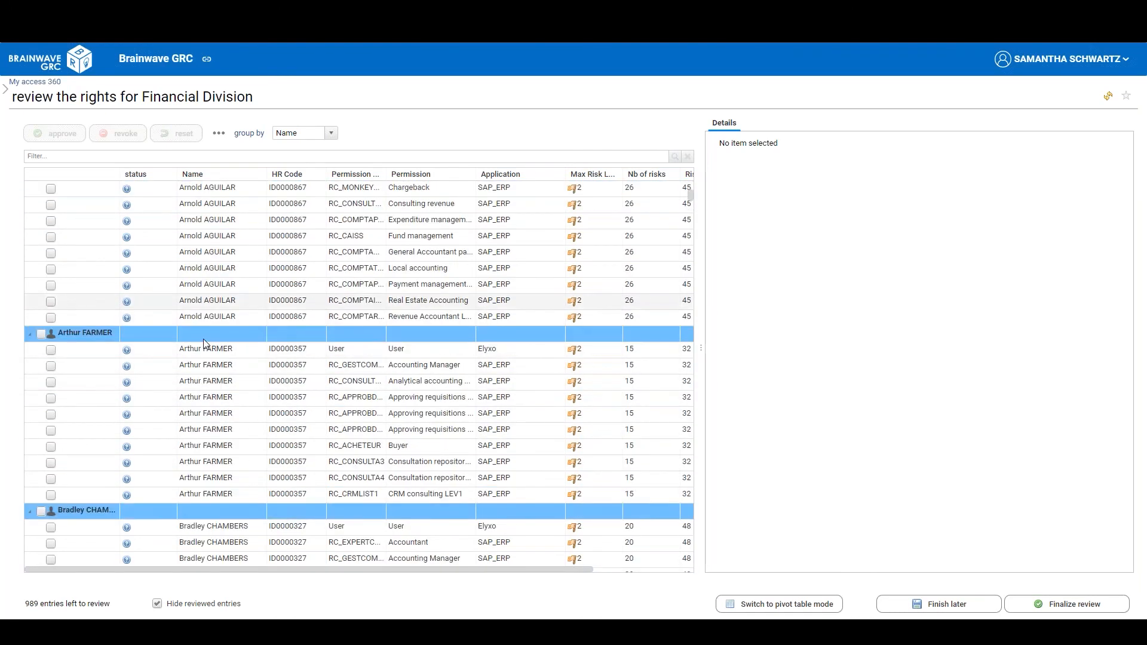
# Step: Examine the help request form for one person's whole group of entries, without sending a request
pyautogui.scroll(-1, 119, 323)
pyautogui.click(42, 302)
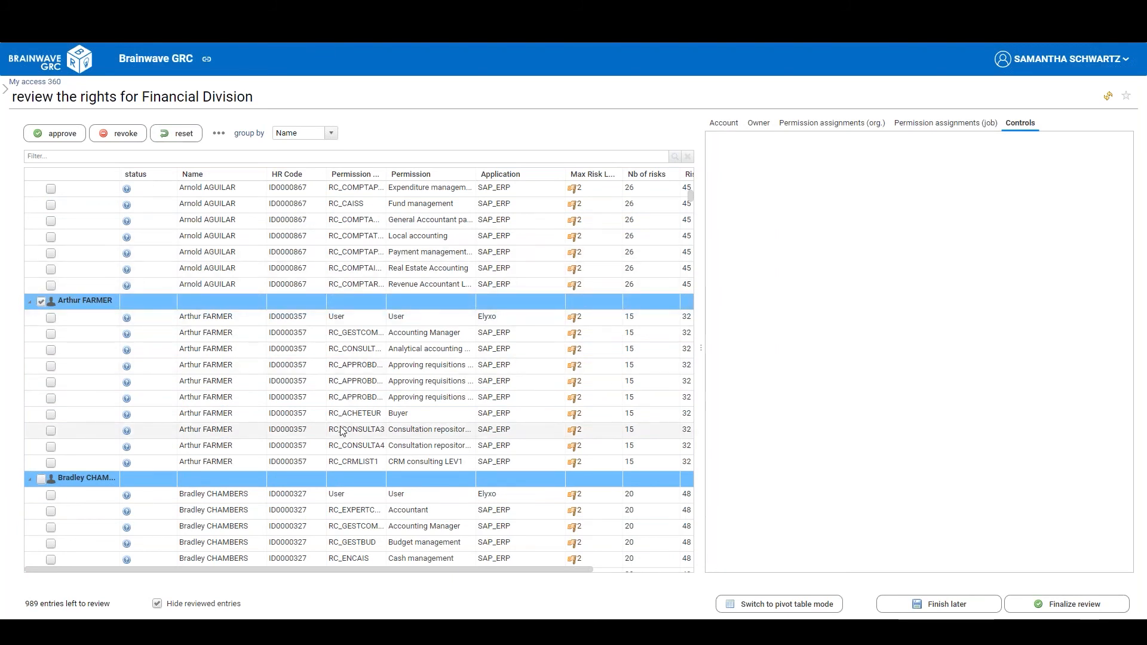
pyautogui.click(219, 133)
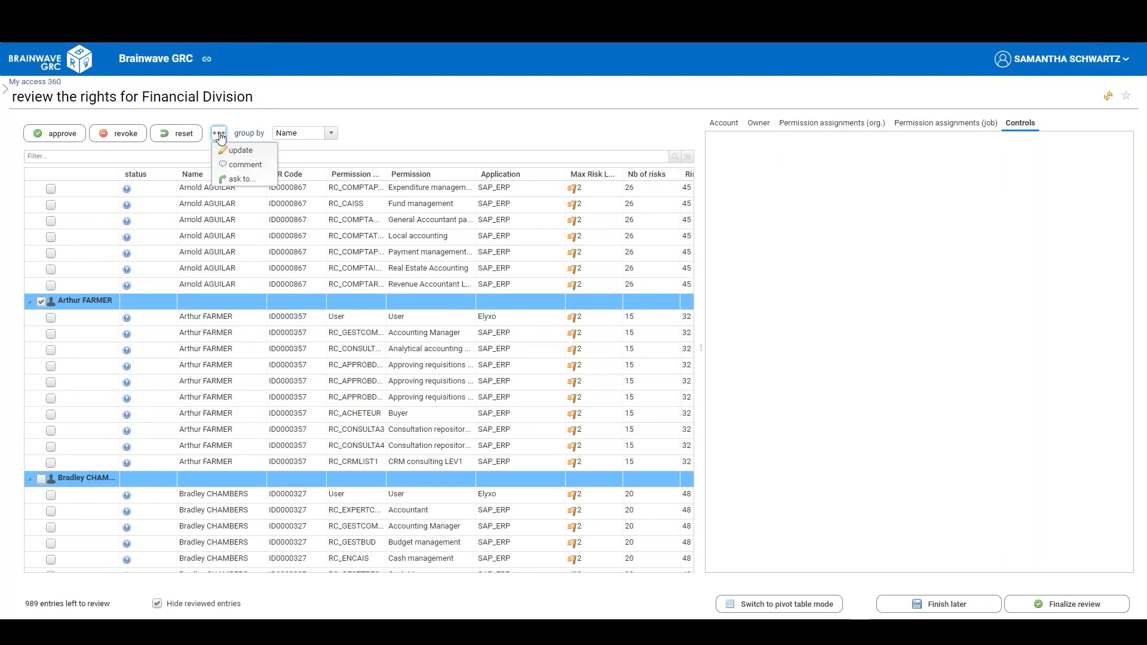
pyautogui.click(234, 180)
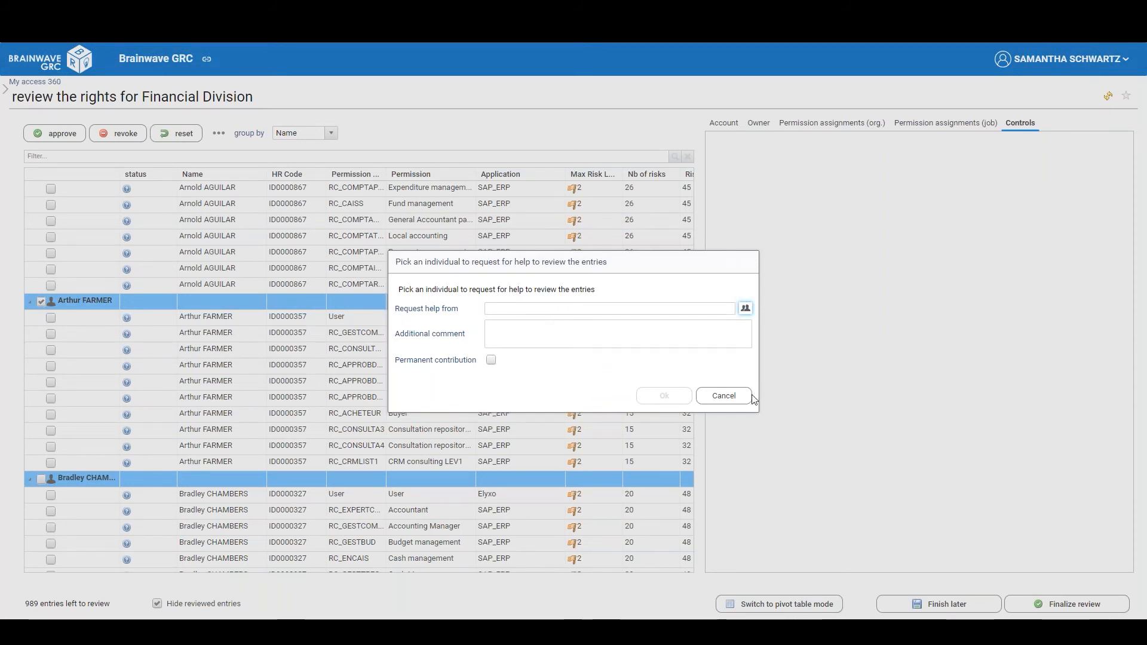
pyautogui.click(733, 396)
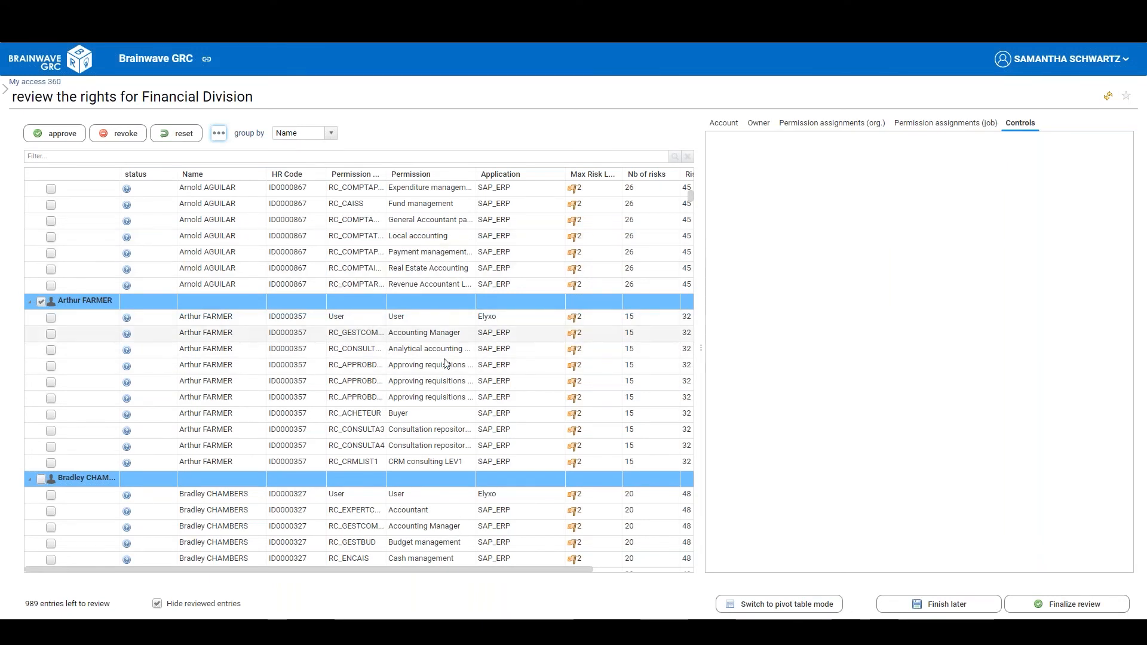
# Step: In the pivot table, reorder rows and columns to cluster similar rights and approve the visible SAP_ERP block from Cash management through Fund management
pyautogui.click(810, 608)
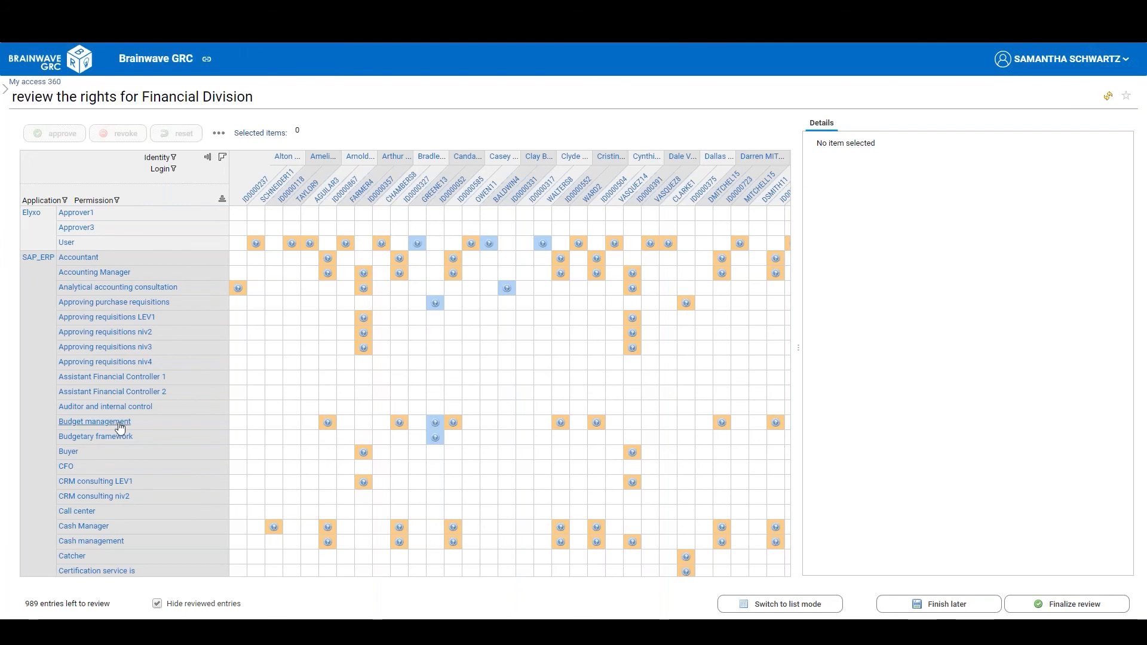
pyautogui.click(223, 158)
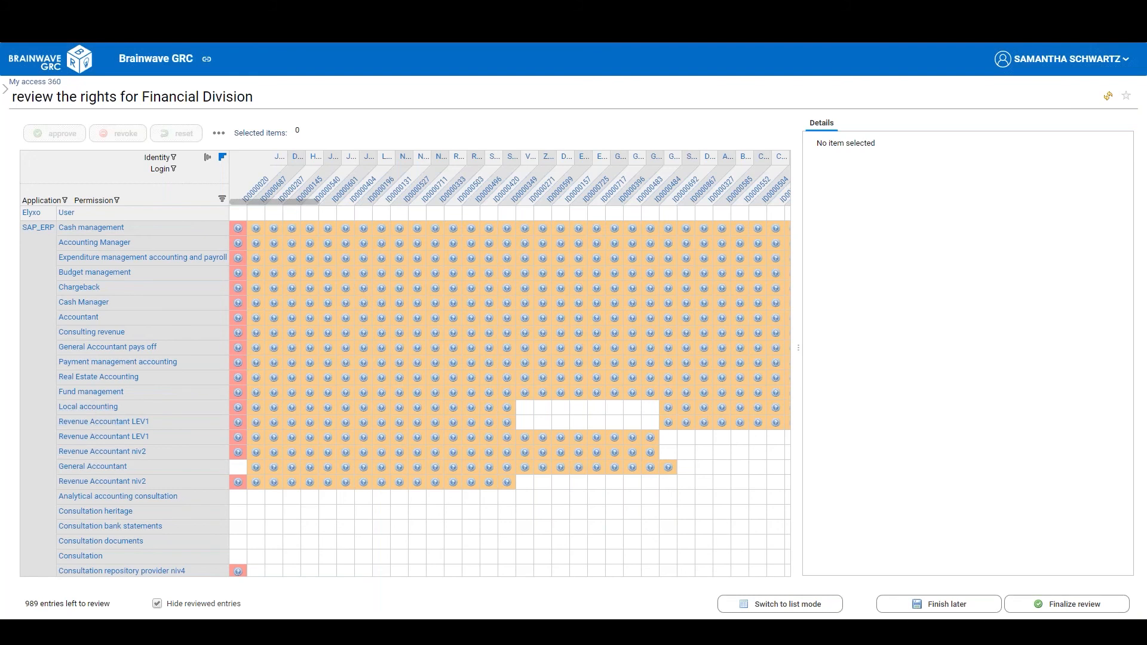
pyautogui.moveTo(241, 225); pyautogui.dragTo(778, 395)
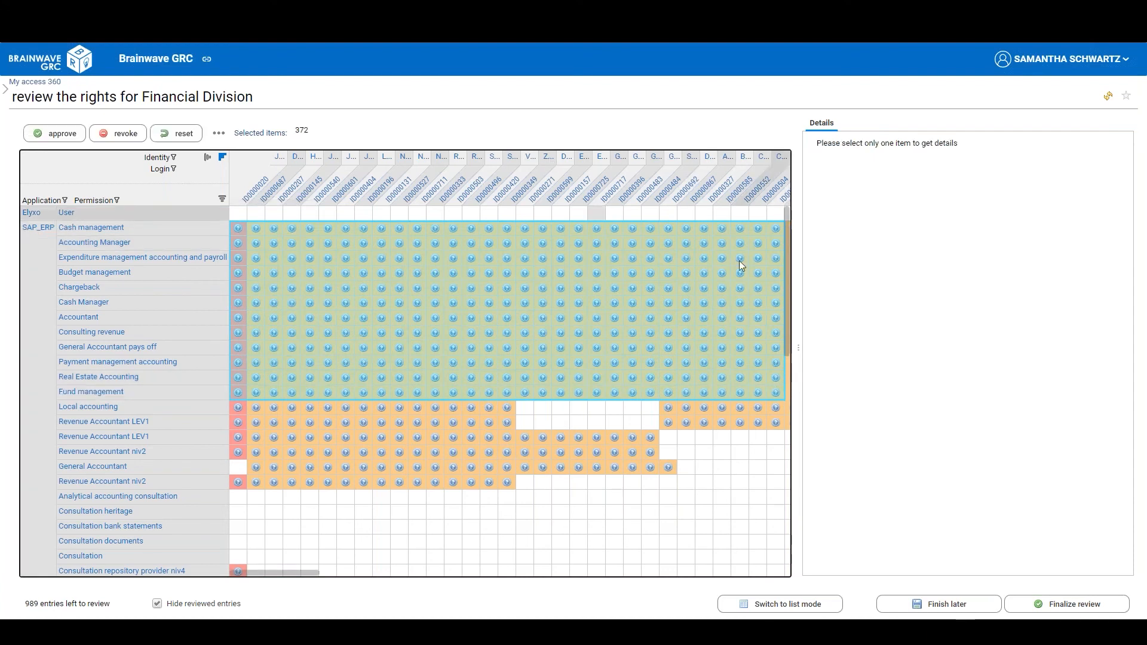
pyautogui.click(64, 136)
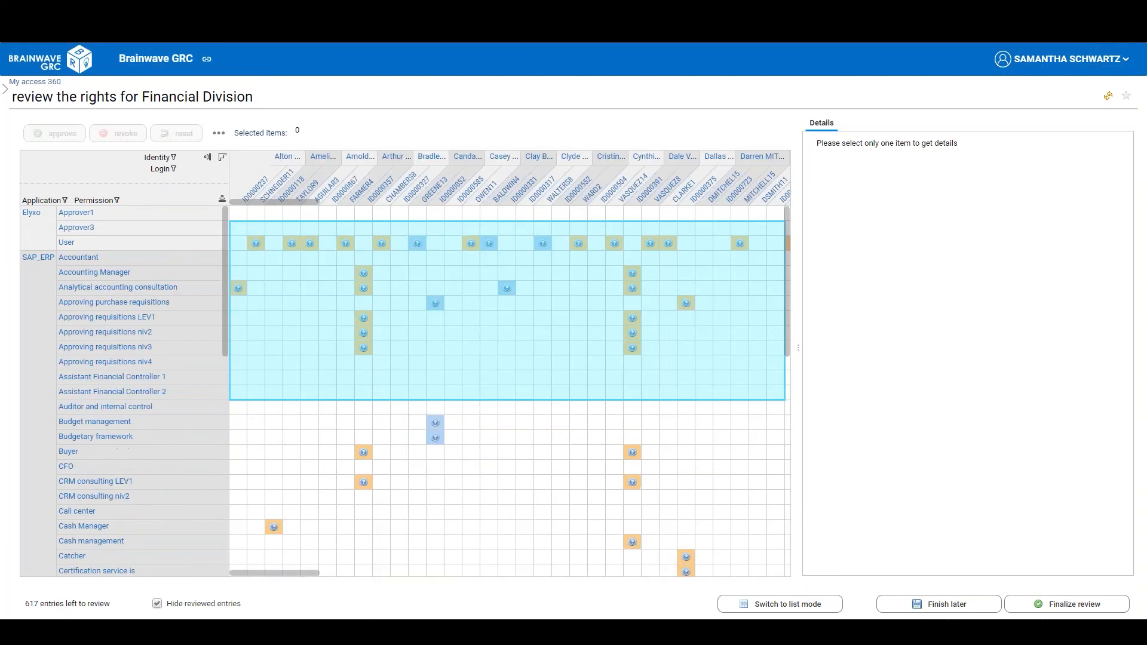
# Step: Cluster the remaining pivot table entries again and approve the whole row of the SAP_ERP Framework permission
pyautogui.click(222, 158)
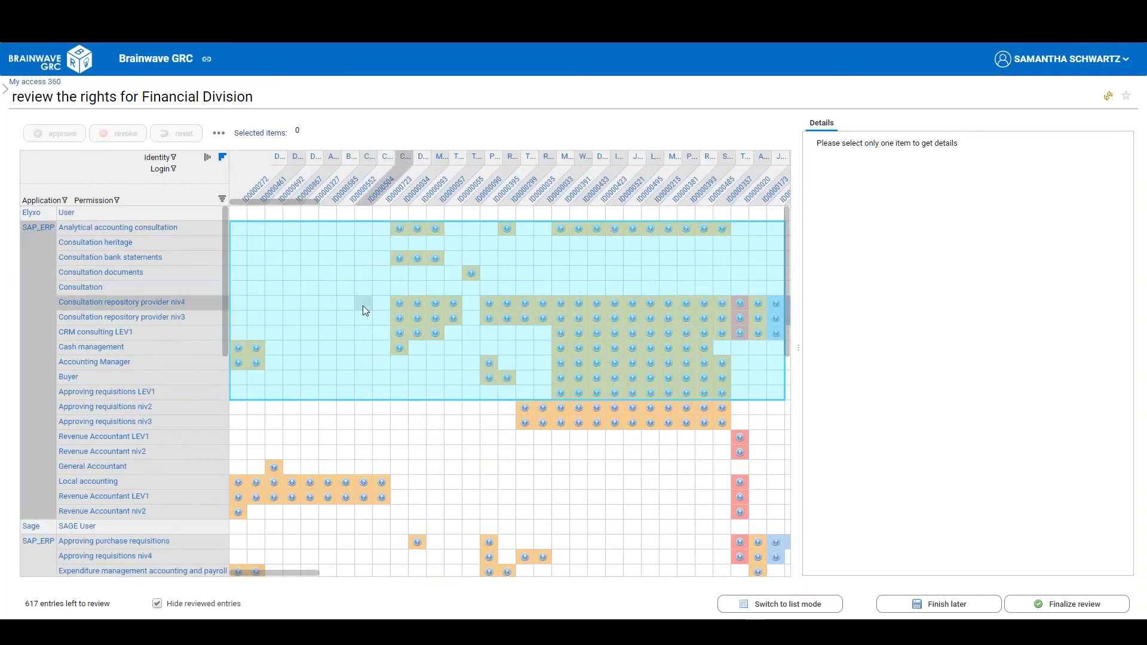
pyautogui.moveTo(293, 575); pyautogui.dragTo(410, 574)
pyautogui.scroll(-6, 525, 540)
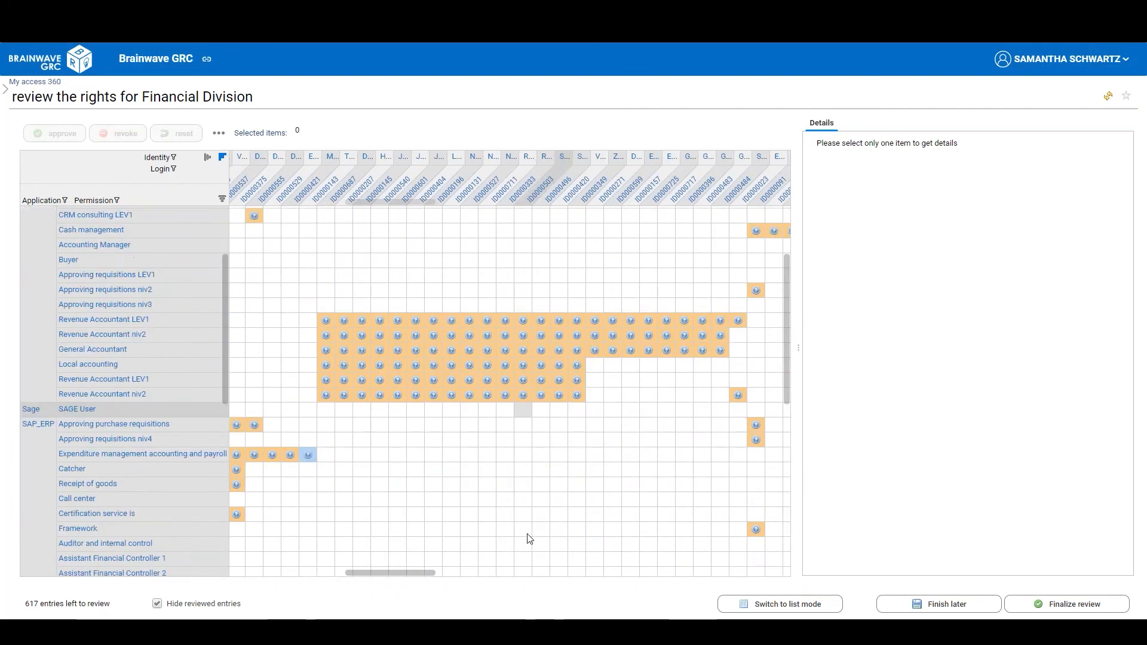
pyautogui.click(755, 295)
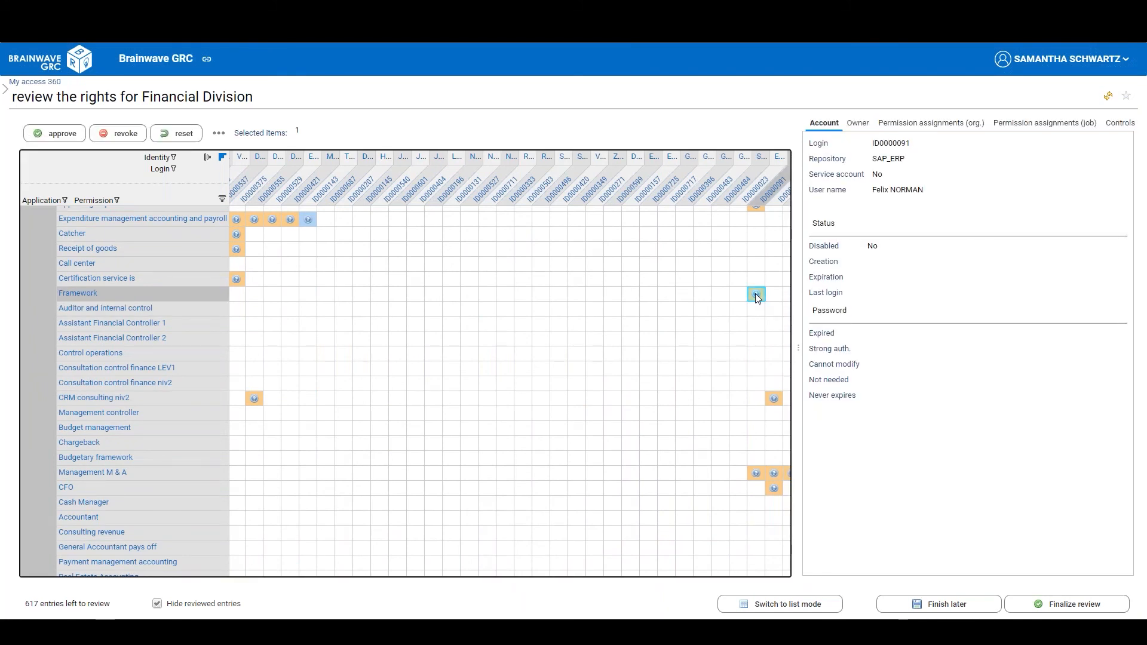
pyautogui.moveTo(390, 574); pyautogui.dragTo(452, 574)
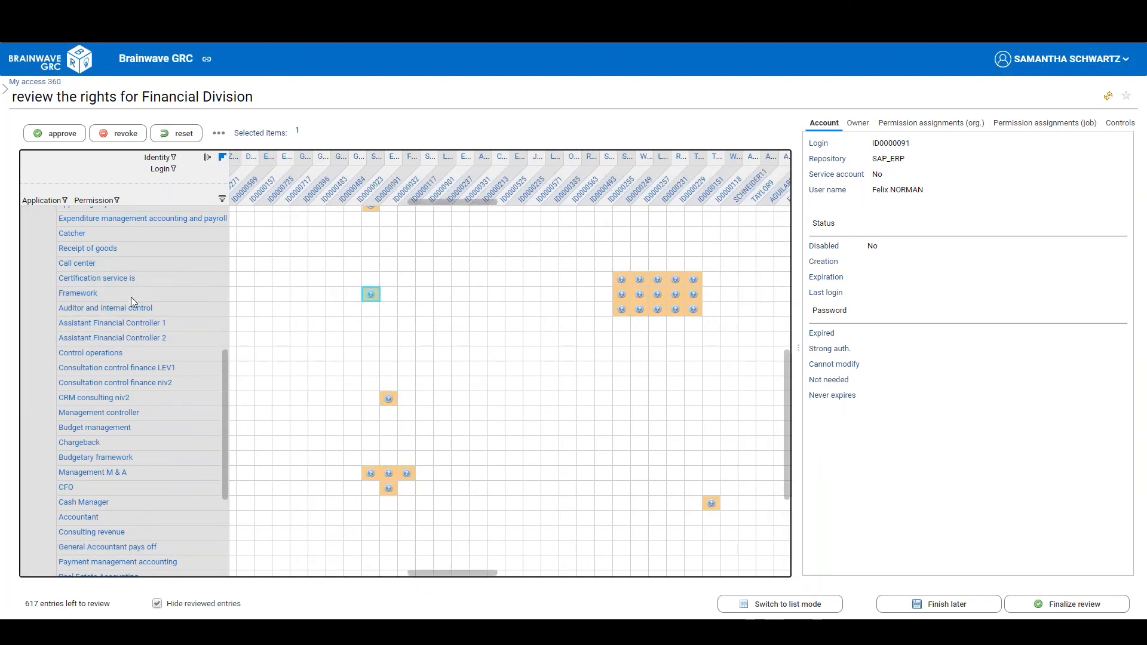
pyautogui.click(75, 294)
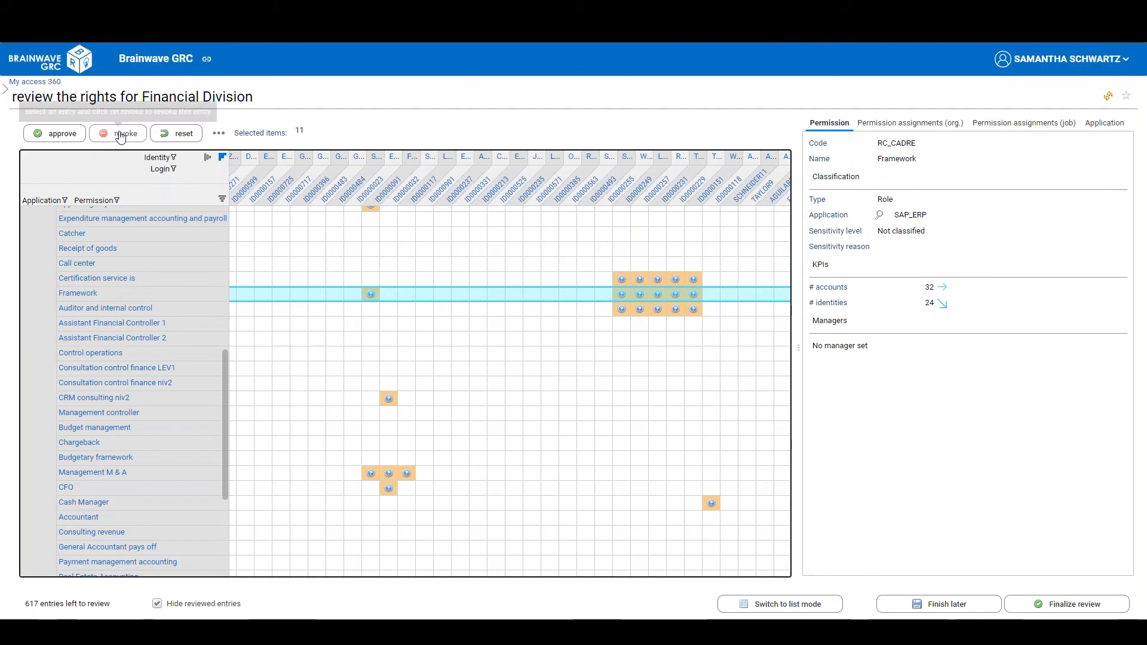
pyautogui.click(58, 134)
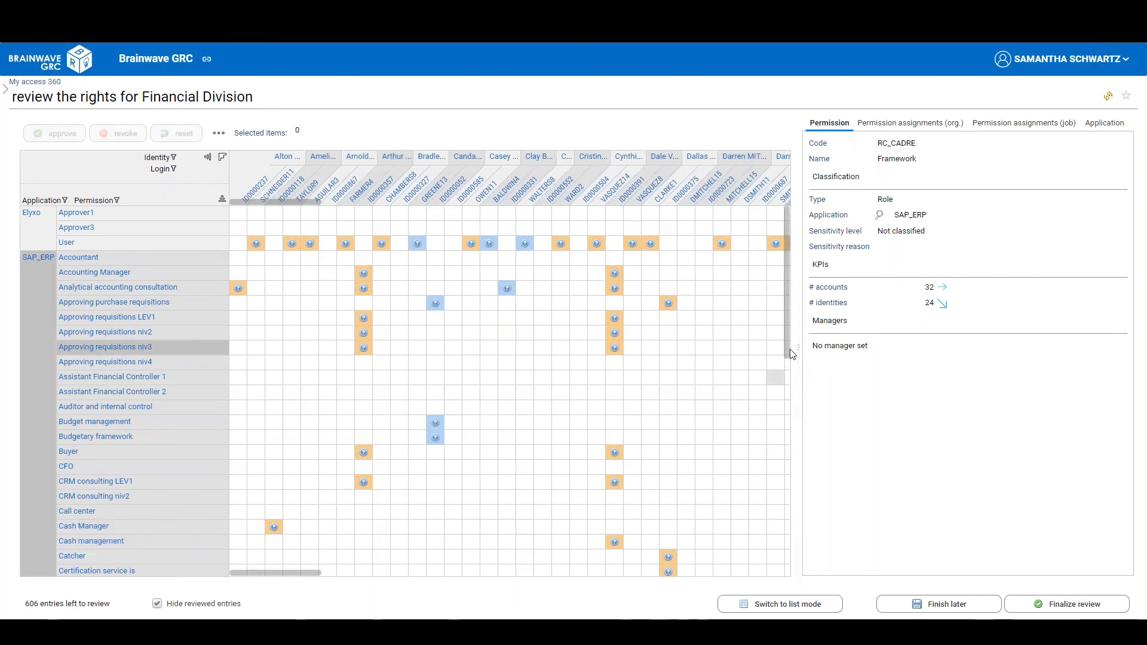
# Step: Widen the details area and examine the Framework permission's information, its assignments by organisation and by job, and its application
pyautogui.moveTo(781, 346); pyautogui.dragTo(631, 348)
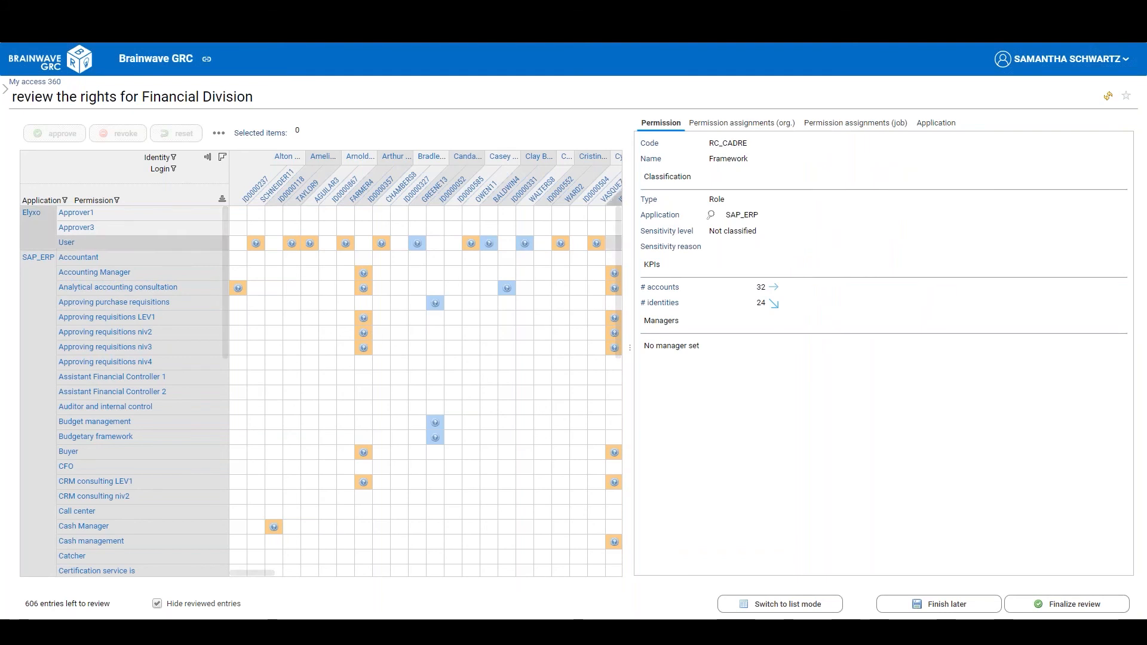
pyautogui.click(748, 124)
pyautogui.click(663, 125)
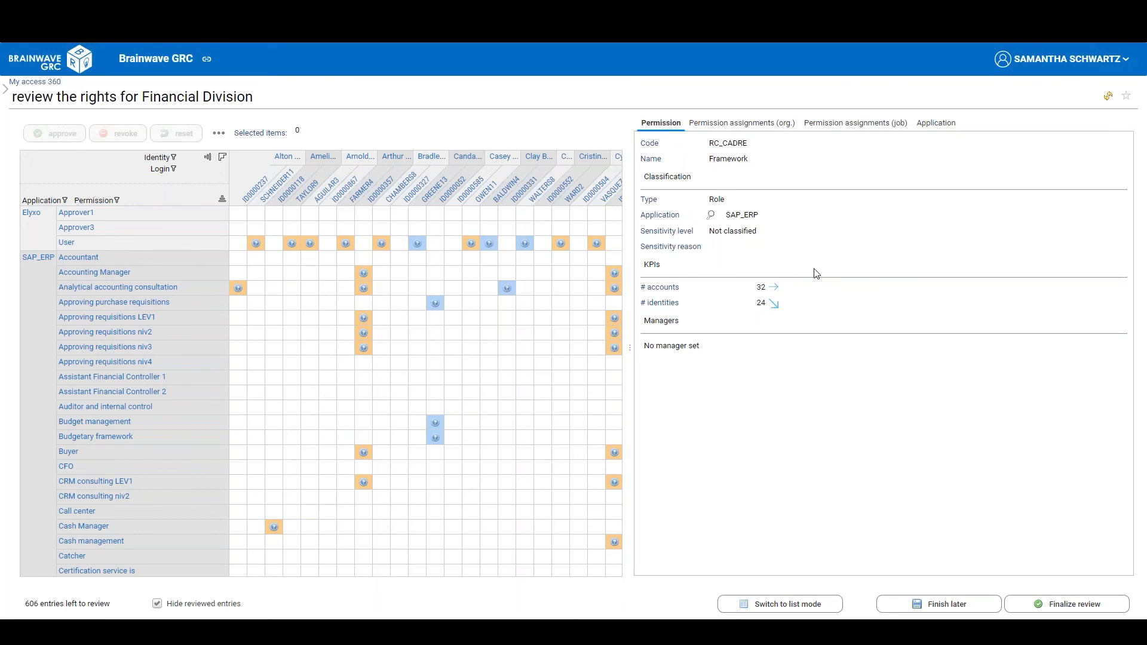
pyautogui.click(746, 127)
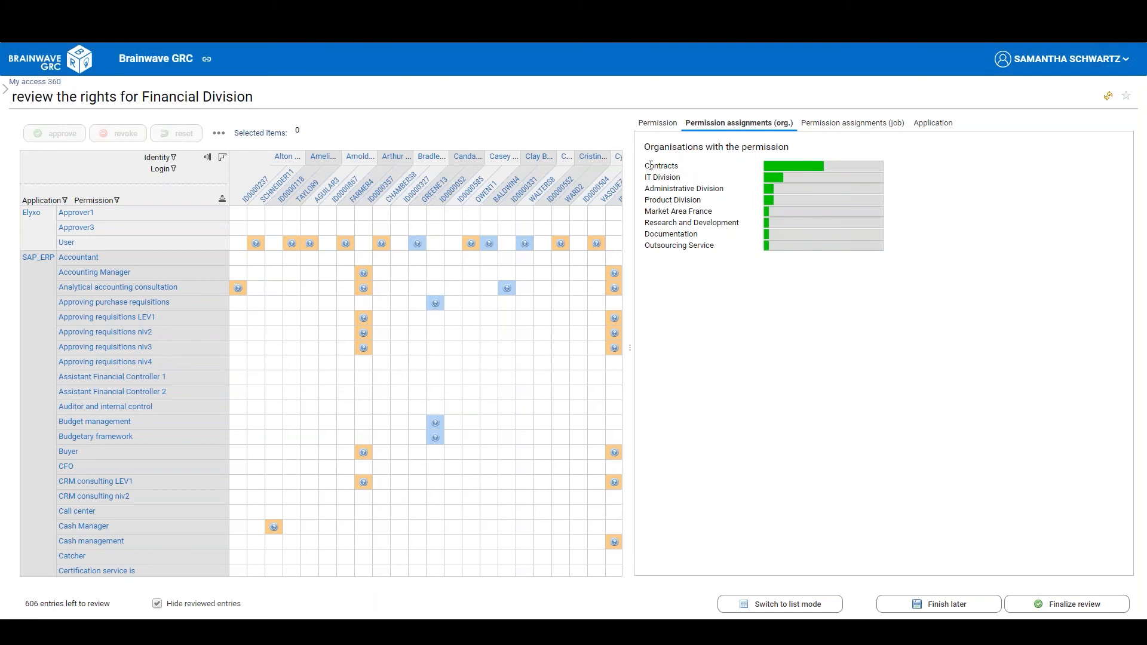
pyautogui.moveTo(829, 168)
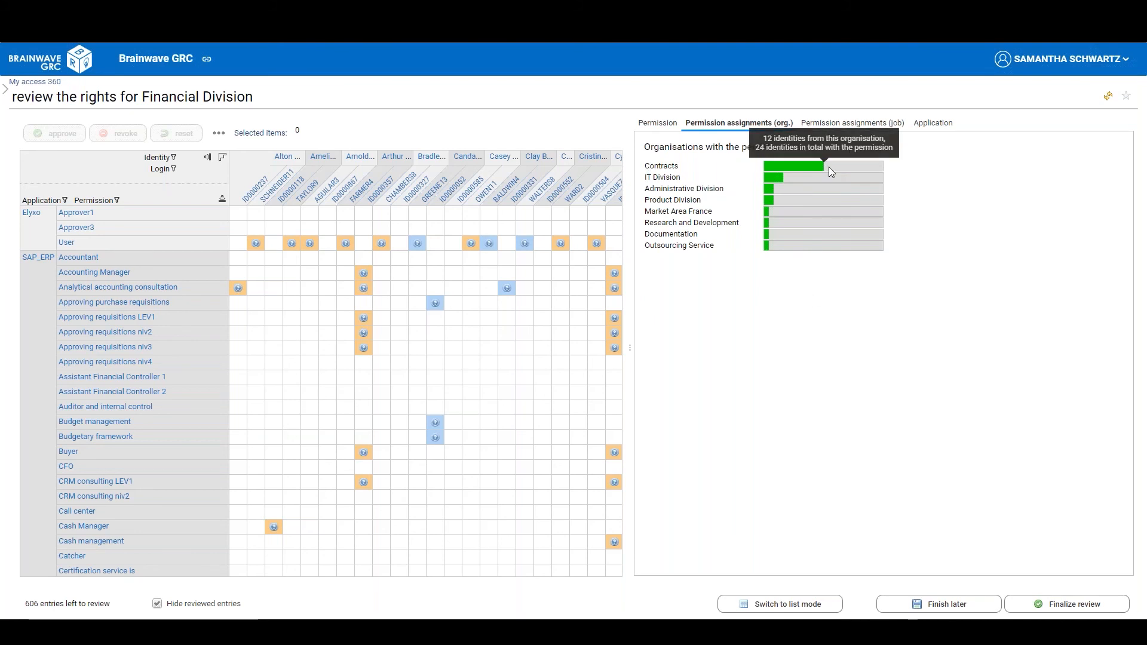
pyautogui.click(868, 125)
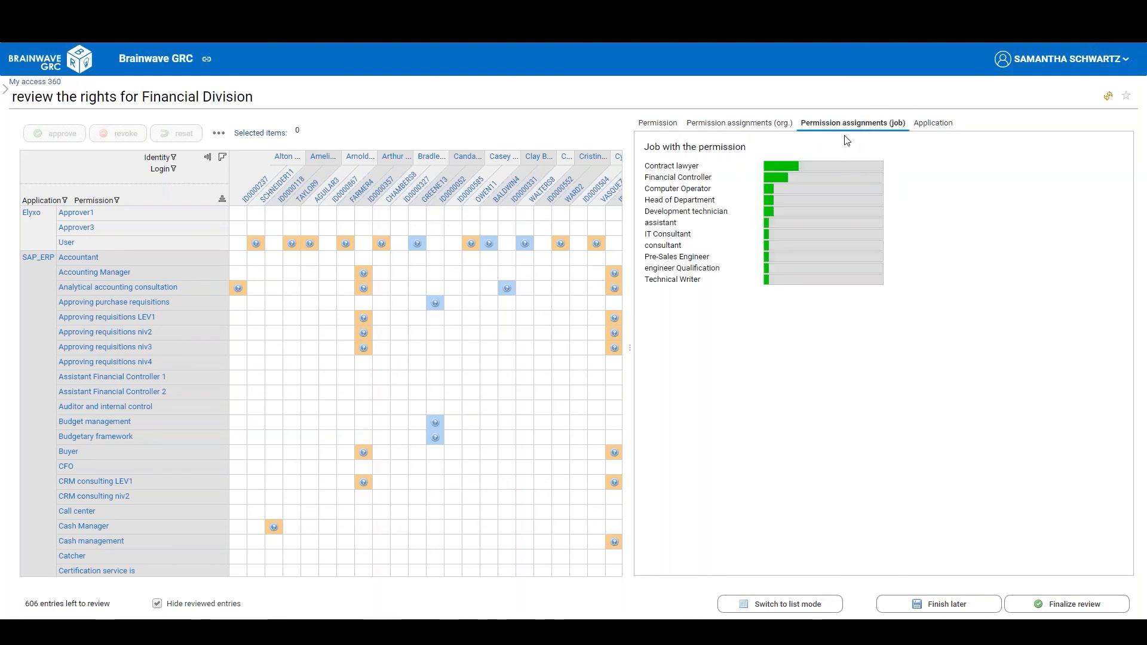
pyautogui.moveTo(817, 181)
pyautogui.moveTo(646, 235); pyautogui.dragTo(693, 235)
pyautogui.click(940, 125)
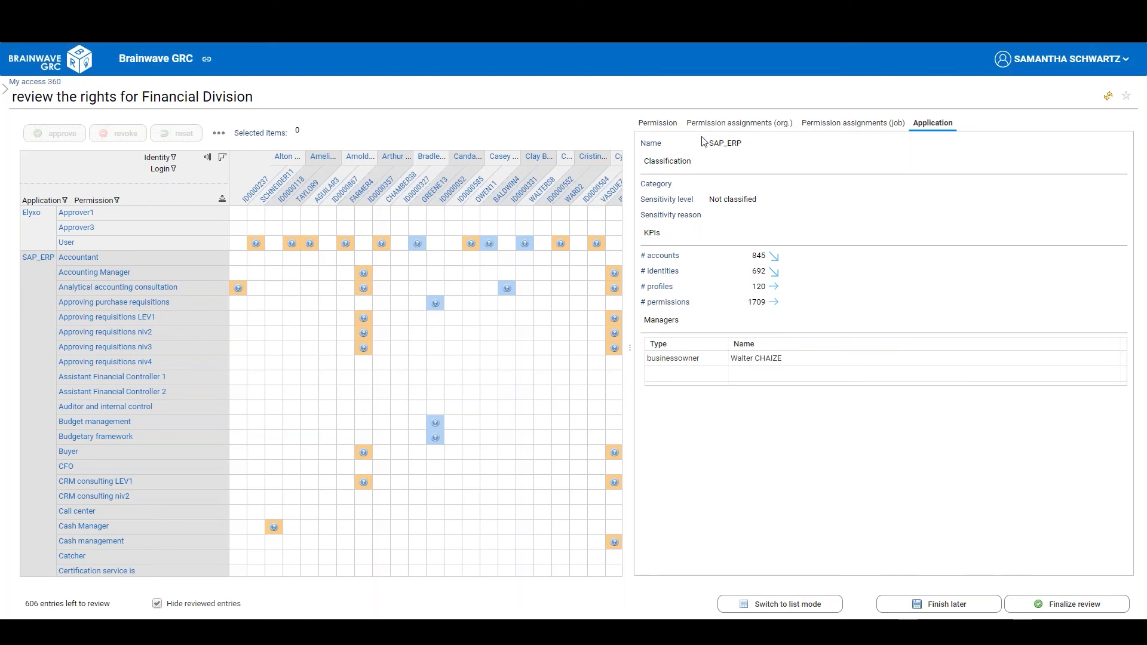
# Step: Cluster the pivot table once more and look through the entries still left to review
pyautogui.click(222, 159)
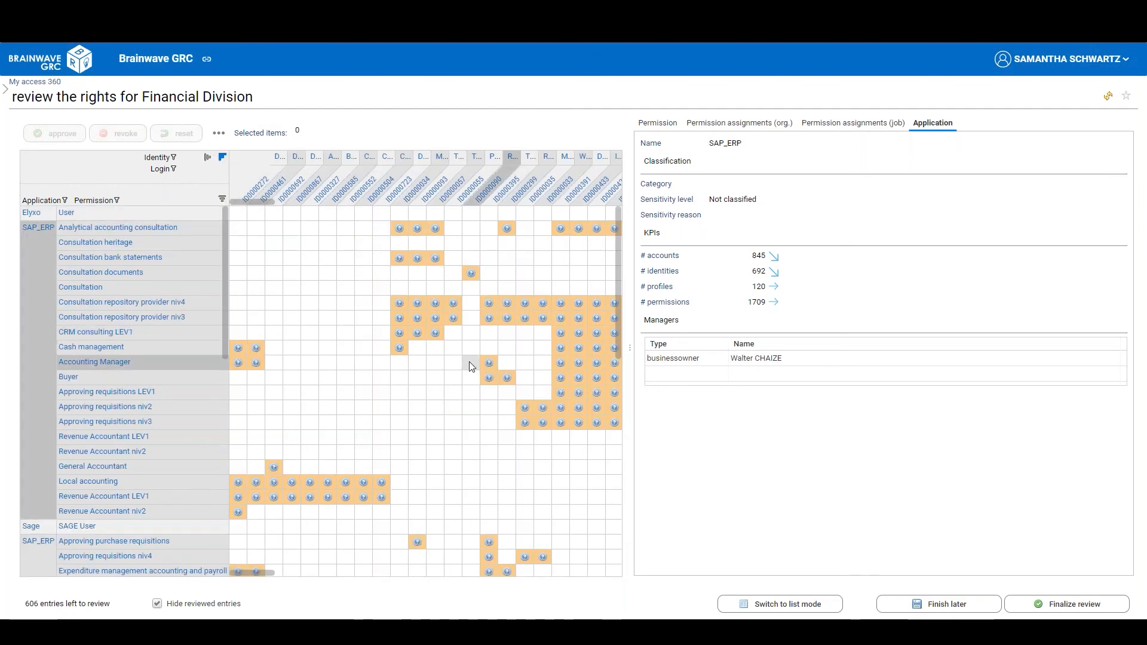
pyautogui.scroll(-5, 496, 283)
pyautogui.scroll(4, 412, 313)
pyautogui.scroll(3, 402, 307)
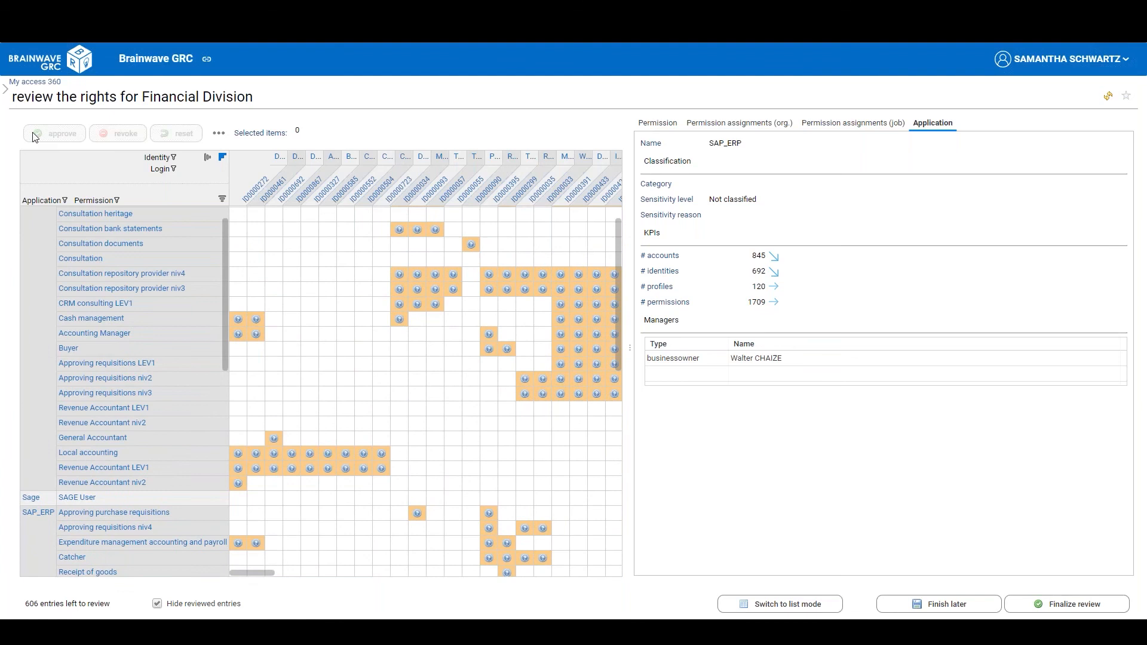
# Step: Switch the review to list mode, group the entries by application, and look through the Elyxo group including an Approver3 entry
pyautogui.click(813, 611)
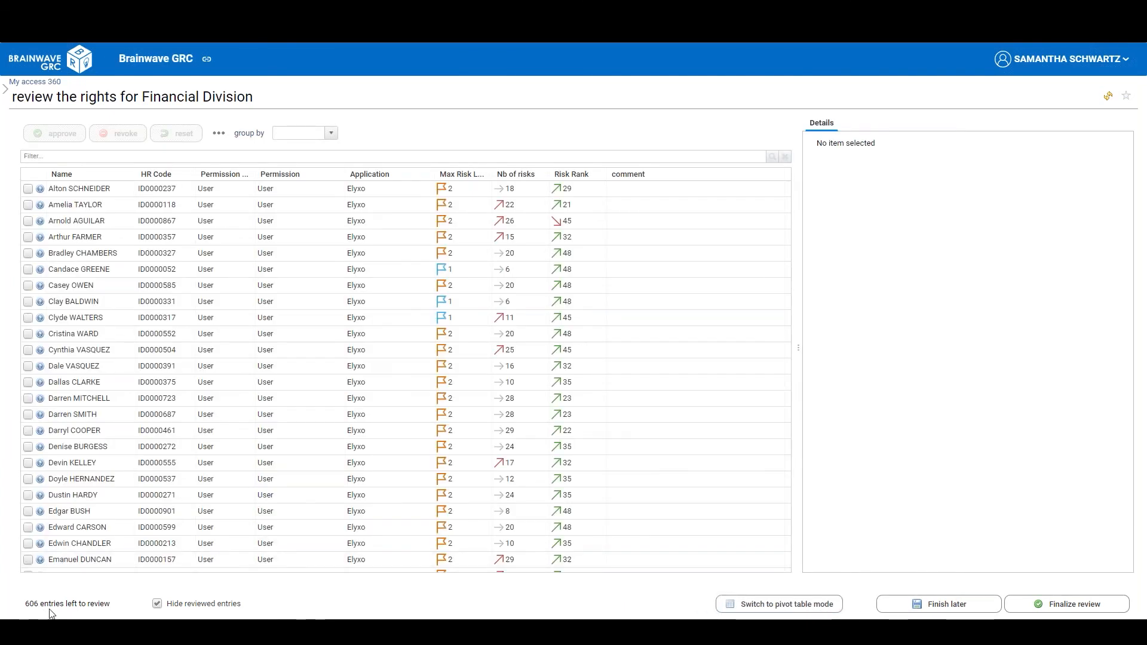
pyautogui.click(331, 133)
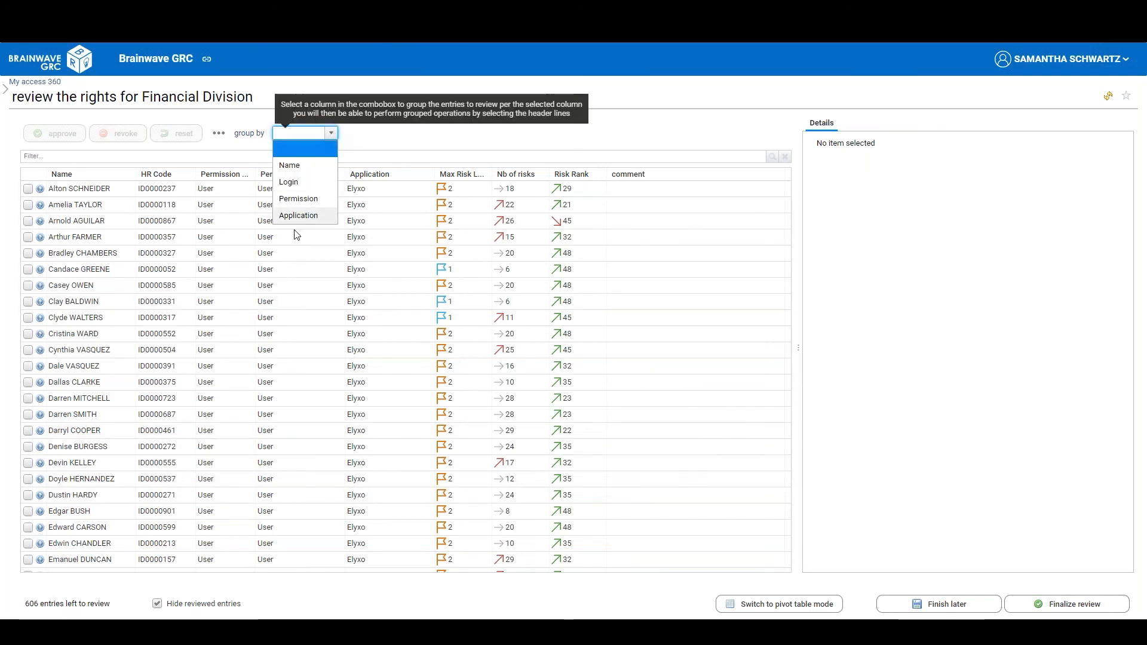
pyautogui.click(299, 216)
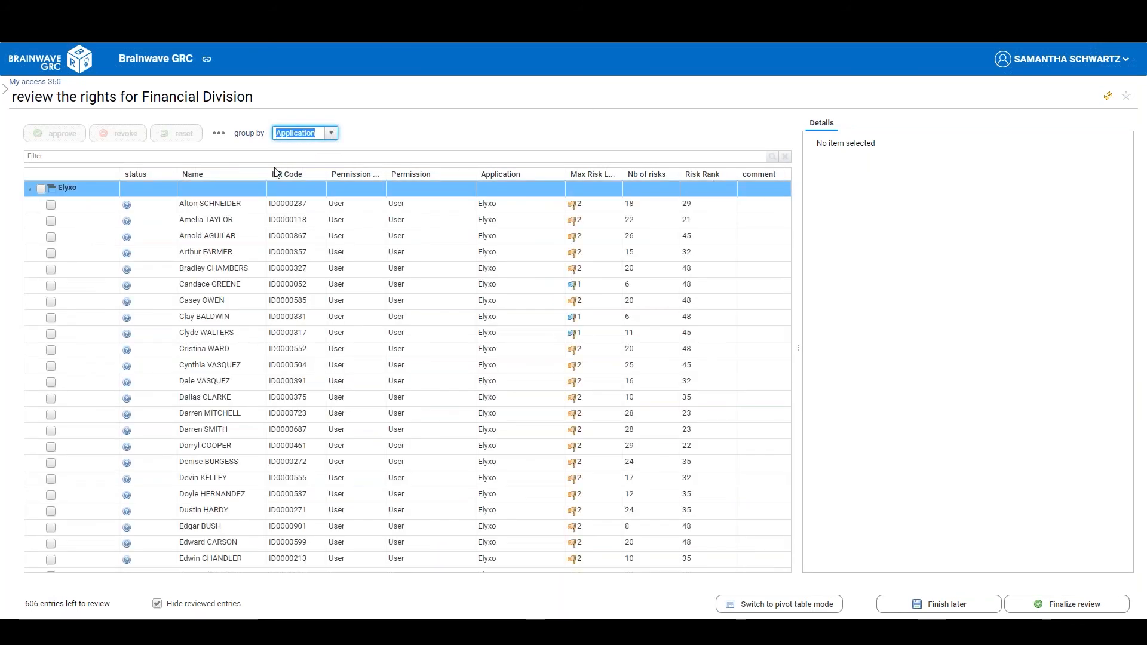
pyautogui.click(39, 189)
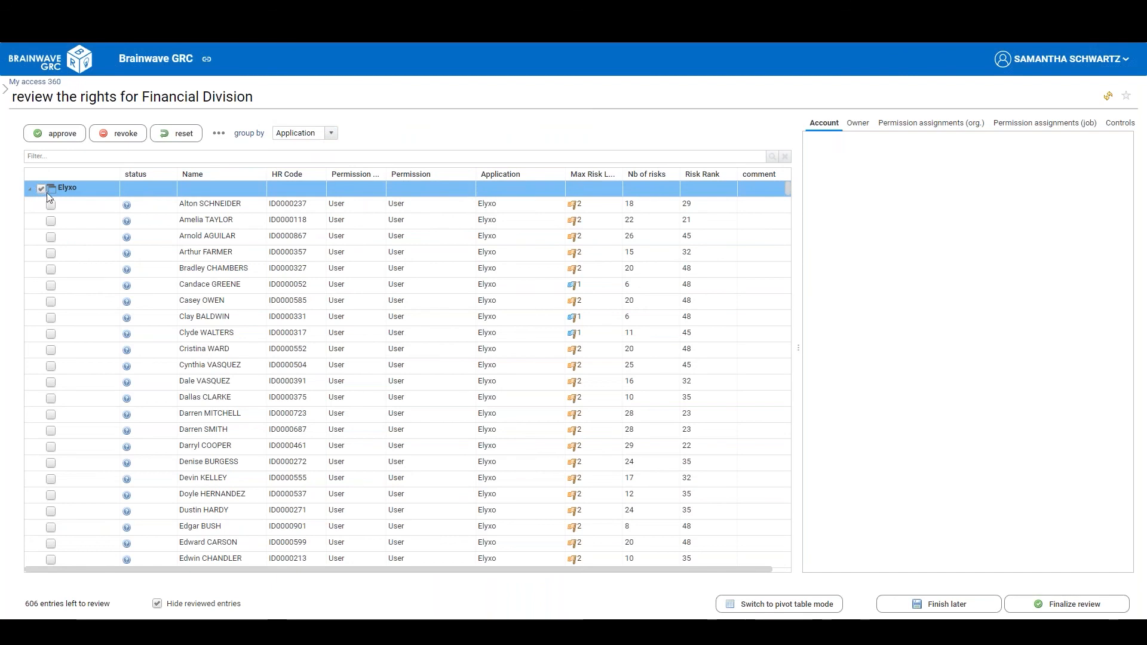
pyautogui.scroll(-10, 190, 399)
pyautogui.scroll(-5, 191, 398)
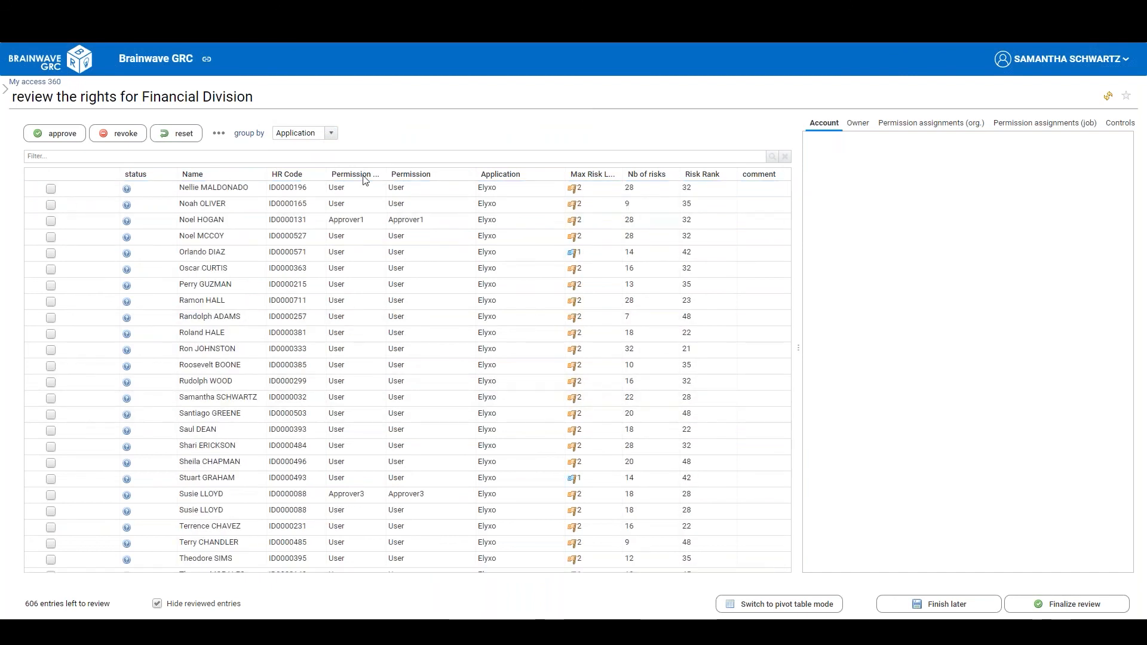
pyautogui.click(341, 499)
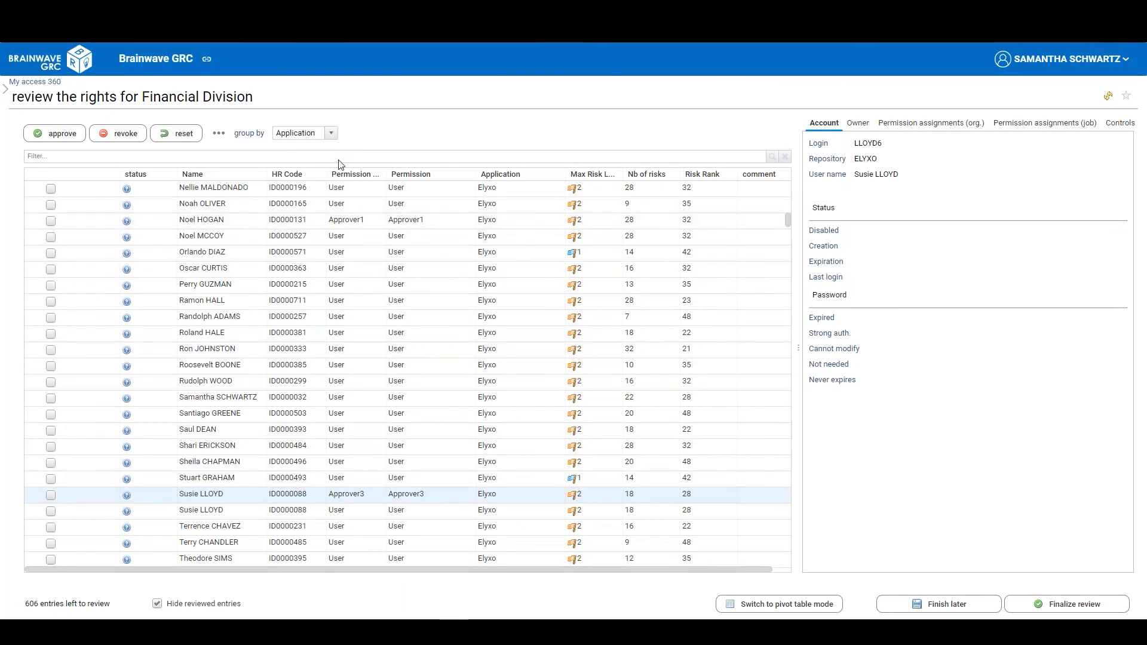
# Step: Group the review entries by permission instead and approve the whole User permission group
pyautogui.click(331, 133)
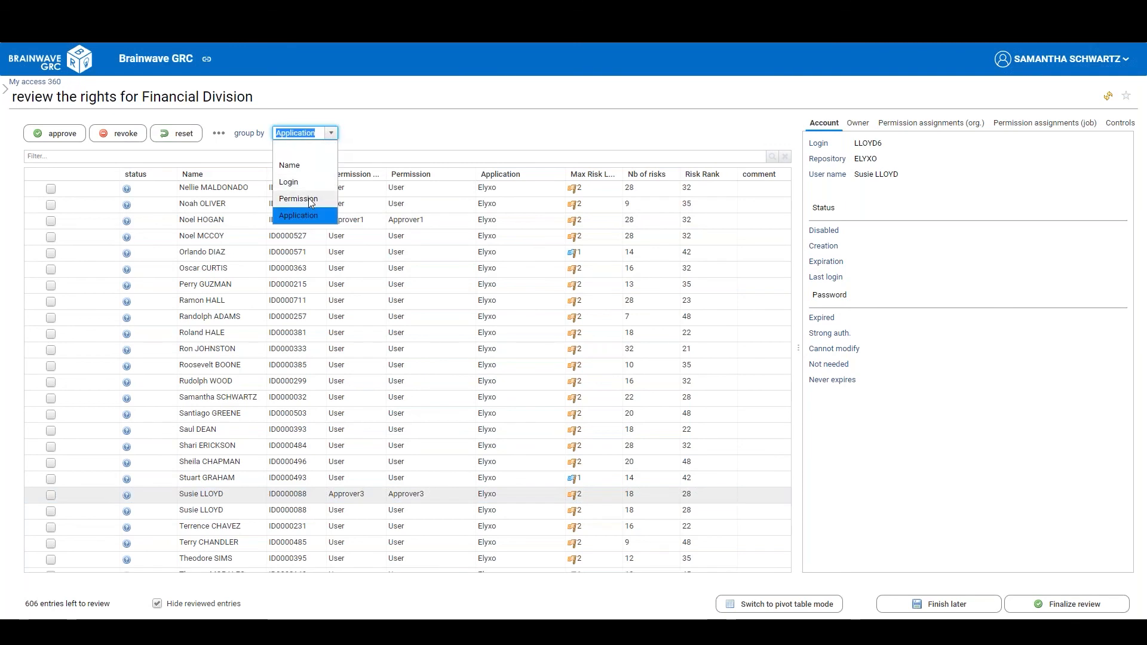
pyautogui.click(308, 198)
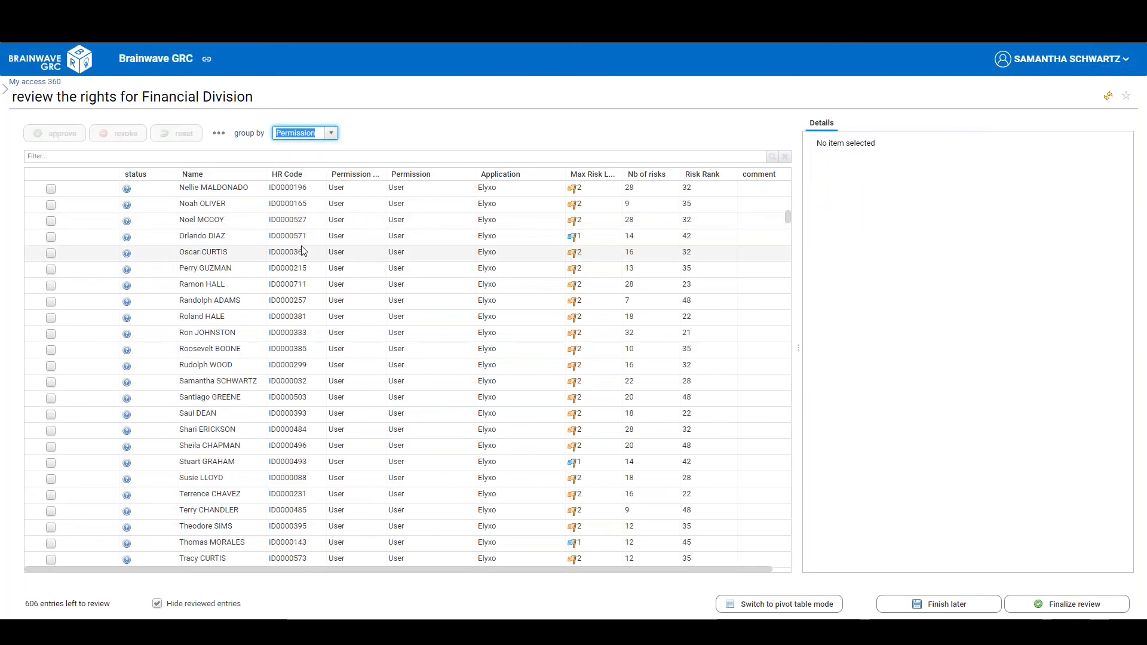
pyautogui.scroll(10, 315, 289)
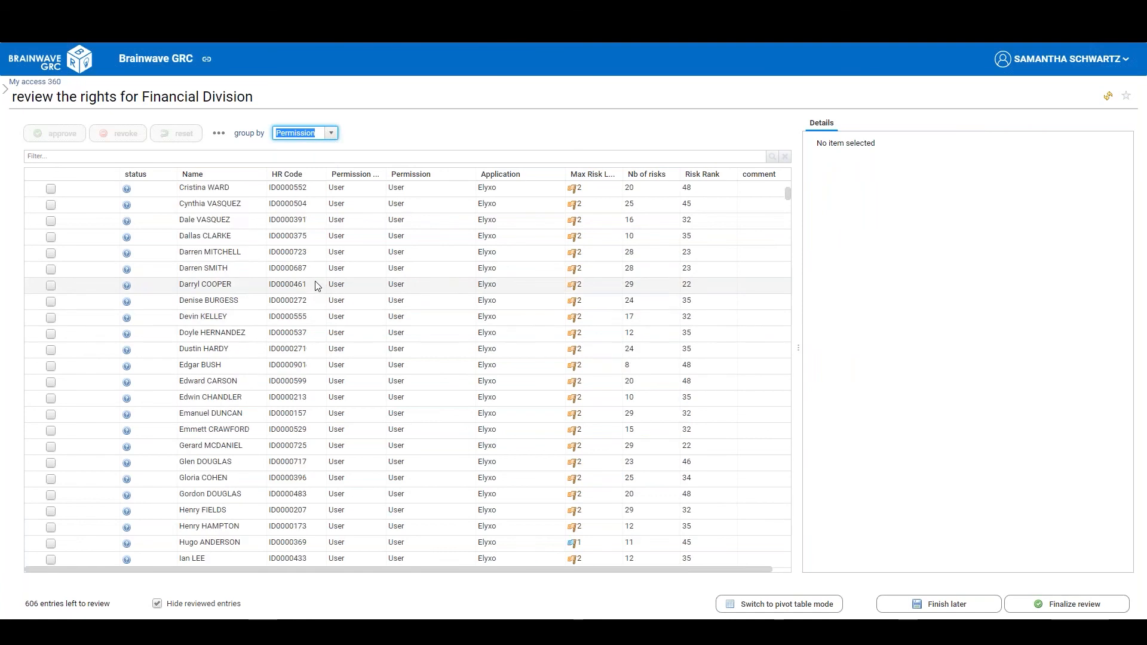
pyautogui.click(66, 188)
pyautogui.click(63, 133)
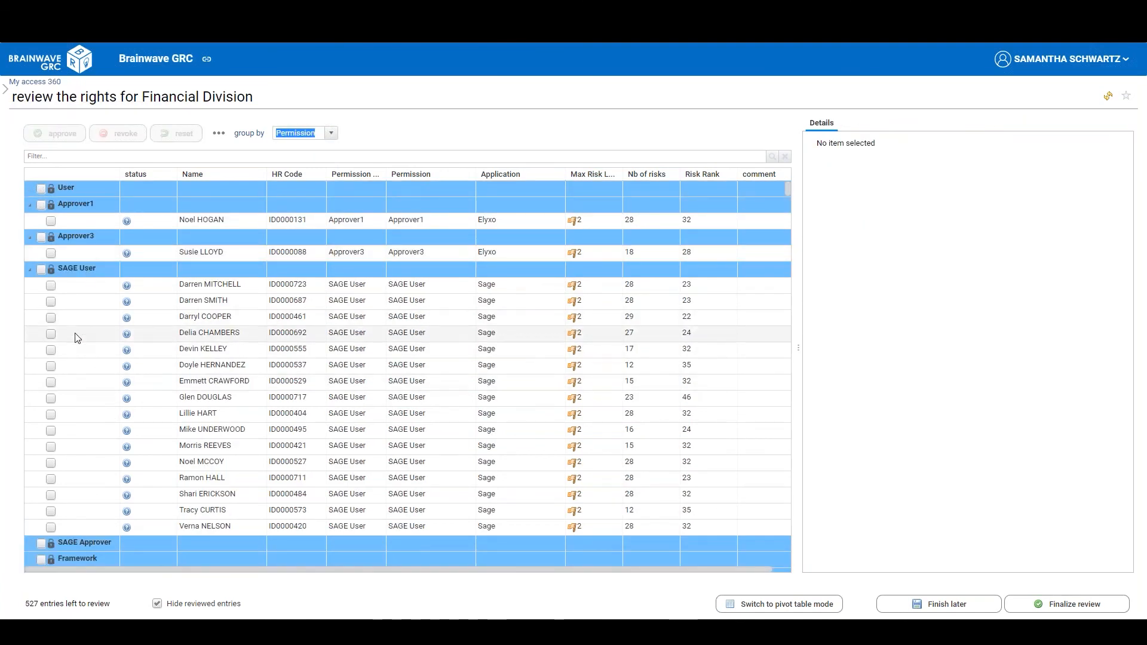
# Step: Approve the whole Analytical accounting permission group of SAP_ERP
pyautogui.scroll(-5, 82, 337)
pyautogui.scroll(-1, 84, 338)
pyautogui.click(41, 221)
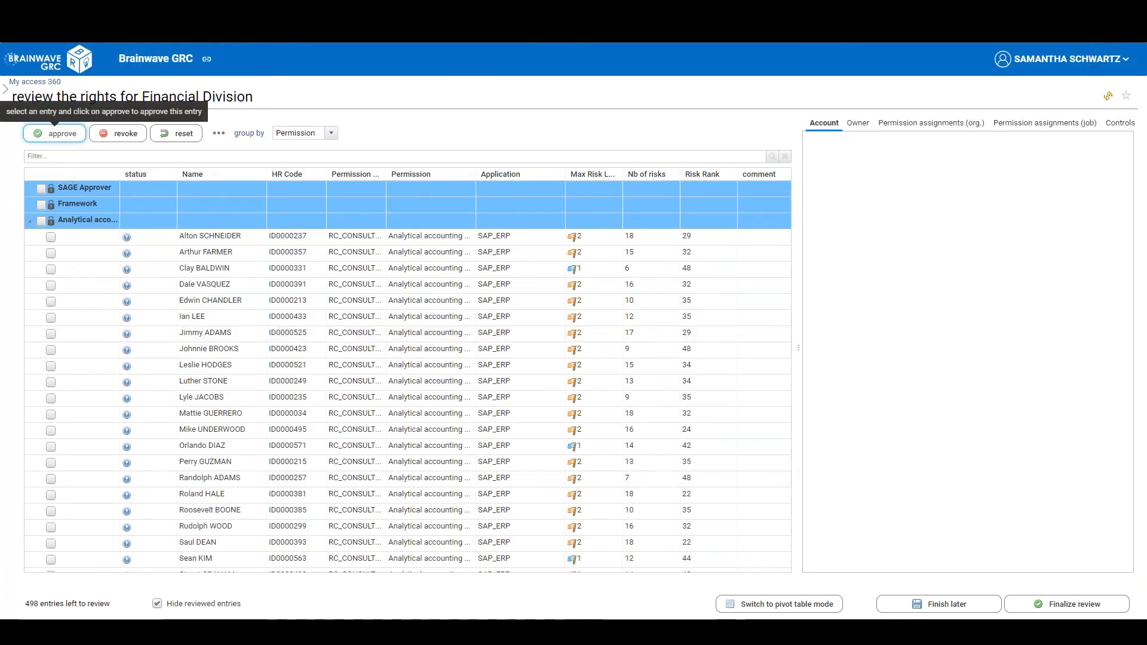
pyautogui.click(62, 134)
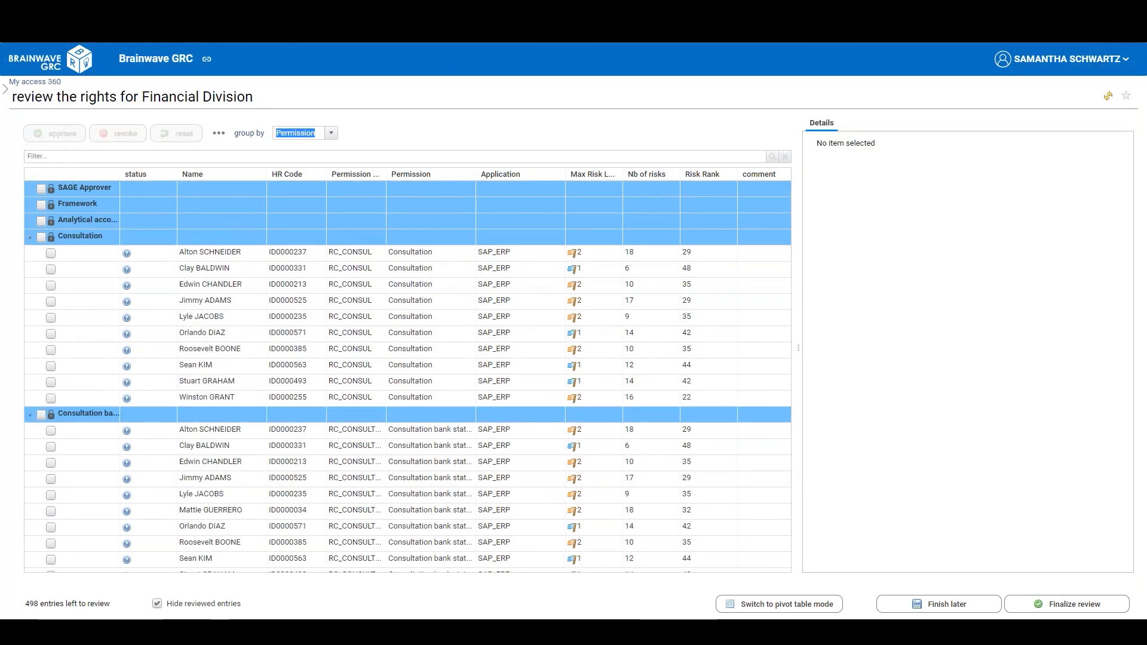
# Step: Finalize the Financial Division review, forcing the validation despite the entries not yet reviewed
pyautogui.click(1056, 606)
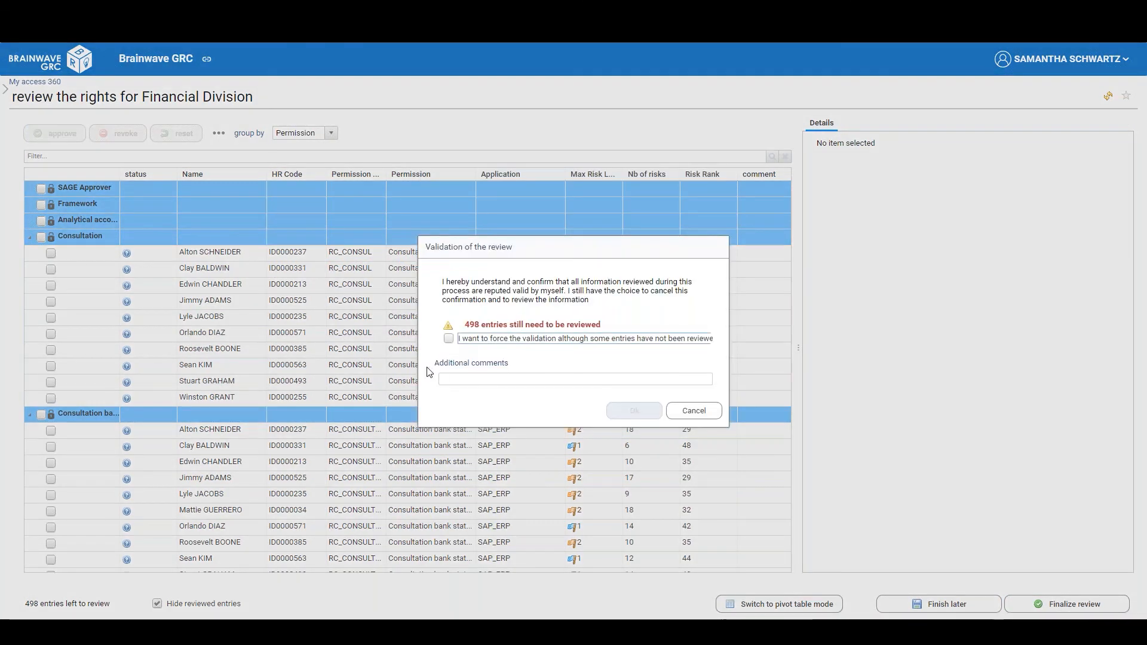
pyautogui.click(449, 339)
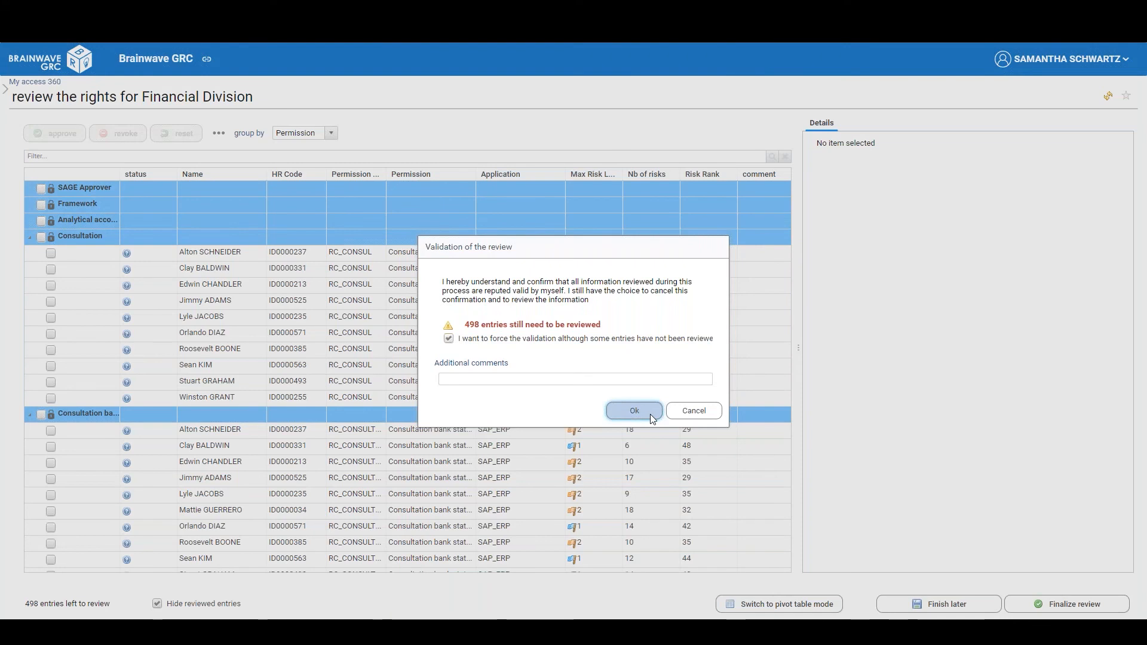
pyautogui.click(650, 415)
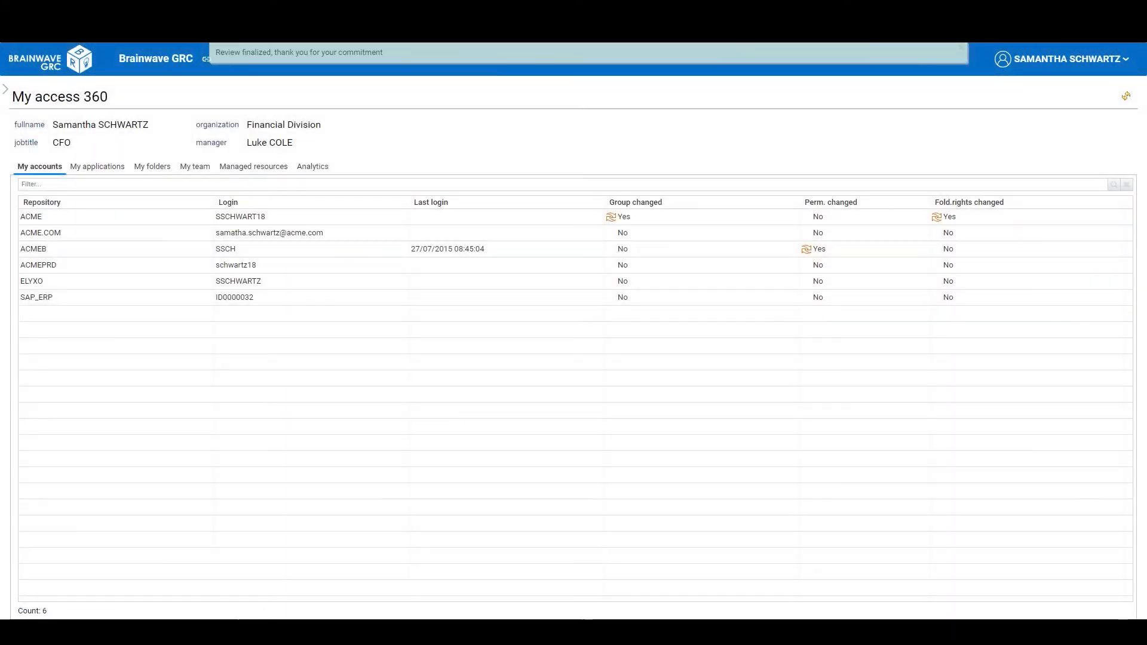
# Step: Switch to the browser window with the RightsReviewForFinancialDivision campaign status and refresh the page
pyautogui.click(1058, 59)
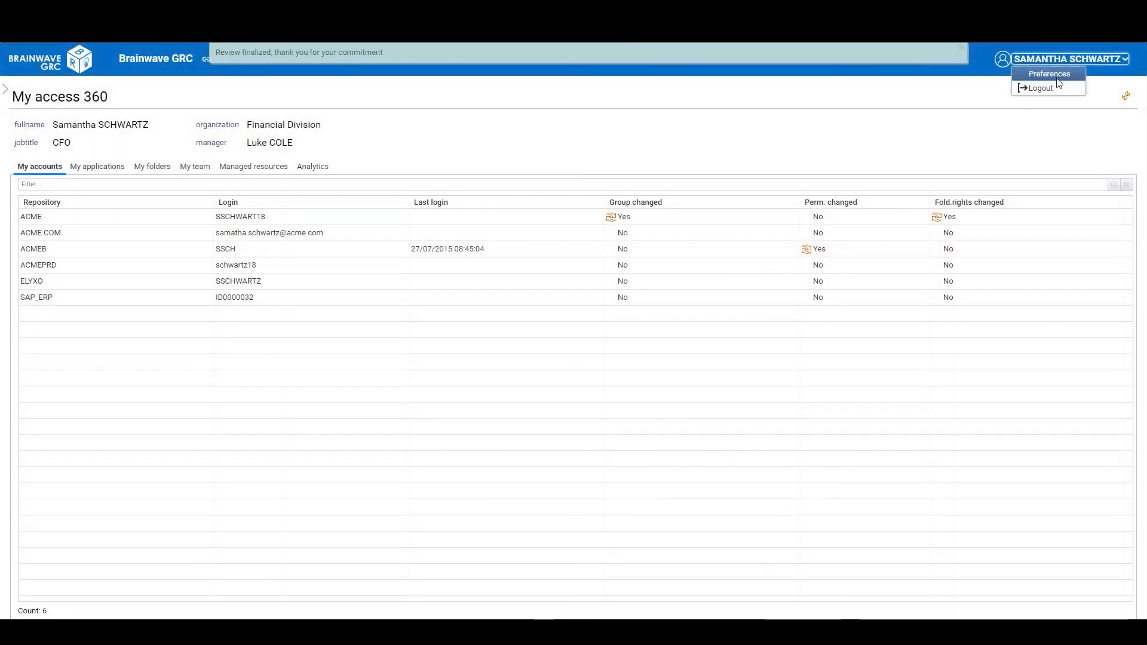
pyautogui.moveTo(424, 632)
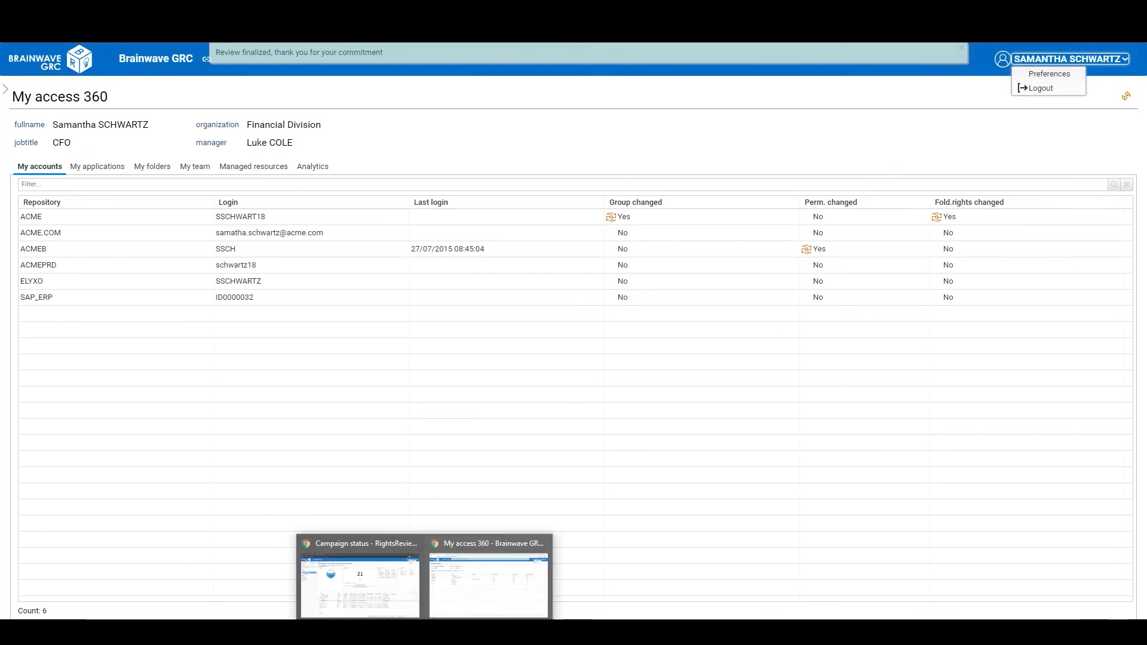
pyautogui.click(374, 589)
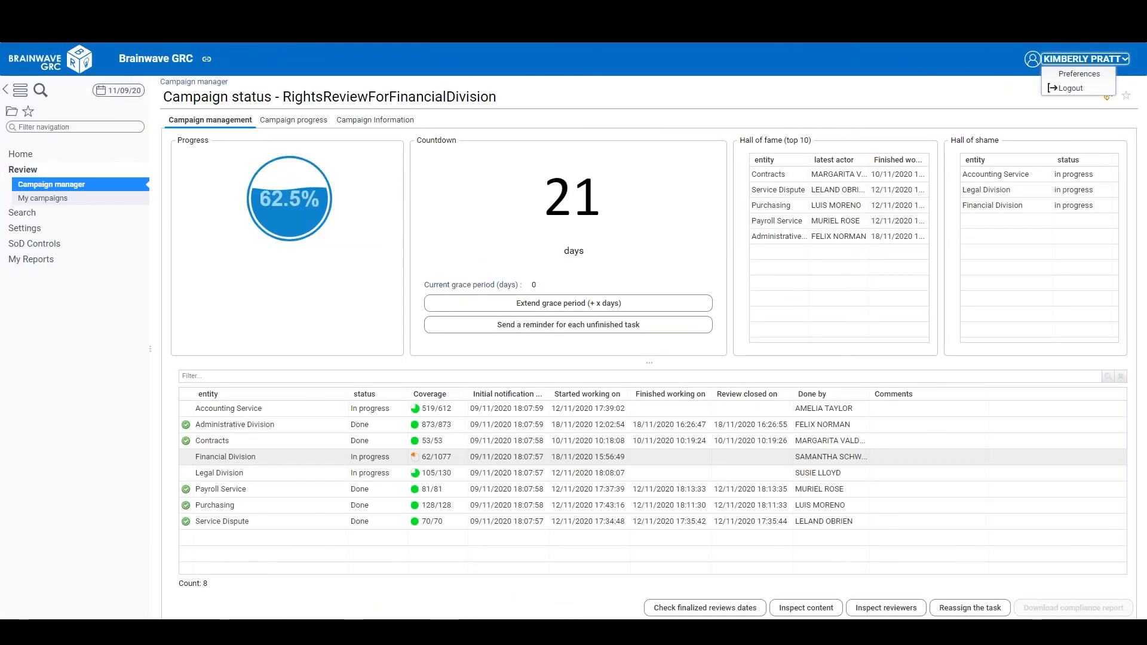
pyautogui.press('F5')
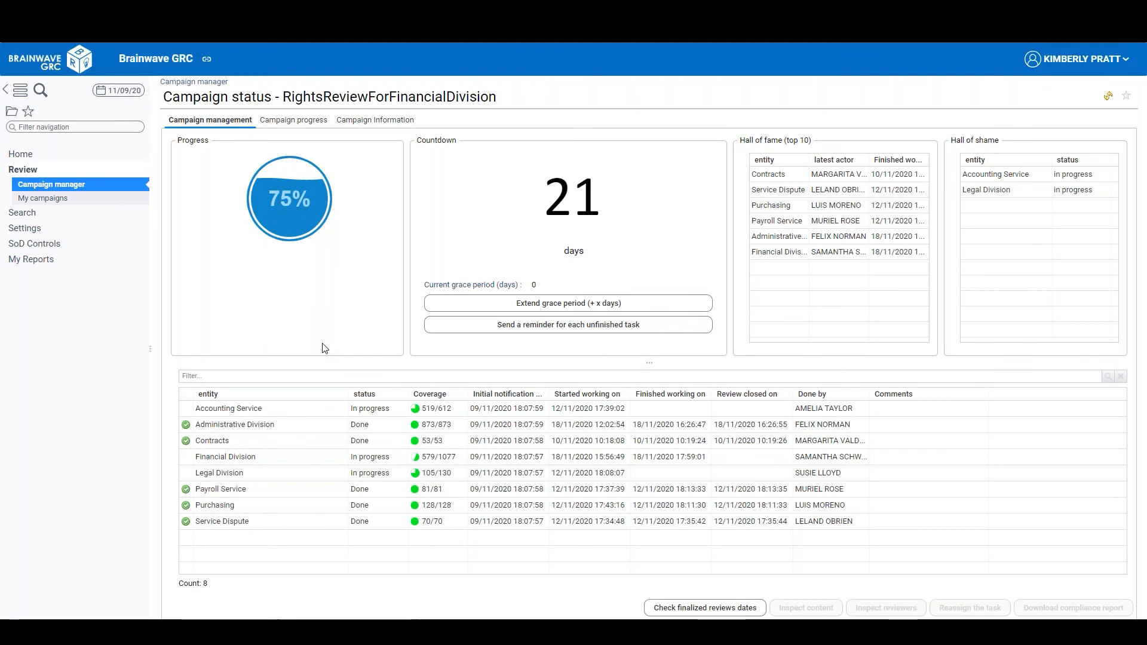
# Step: Examine the Financial Division and Contracts rows in the campaign status and the synthesis charts of the campaign progress
pyautogui.click(330, 455)
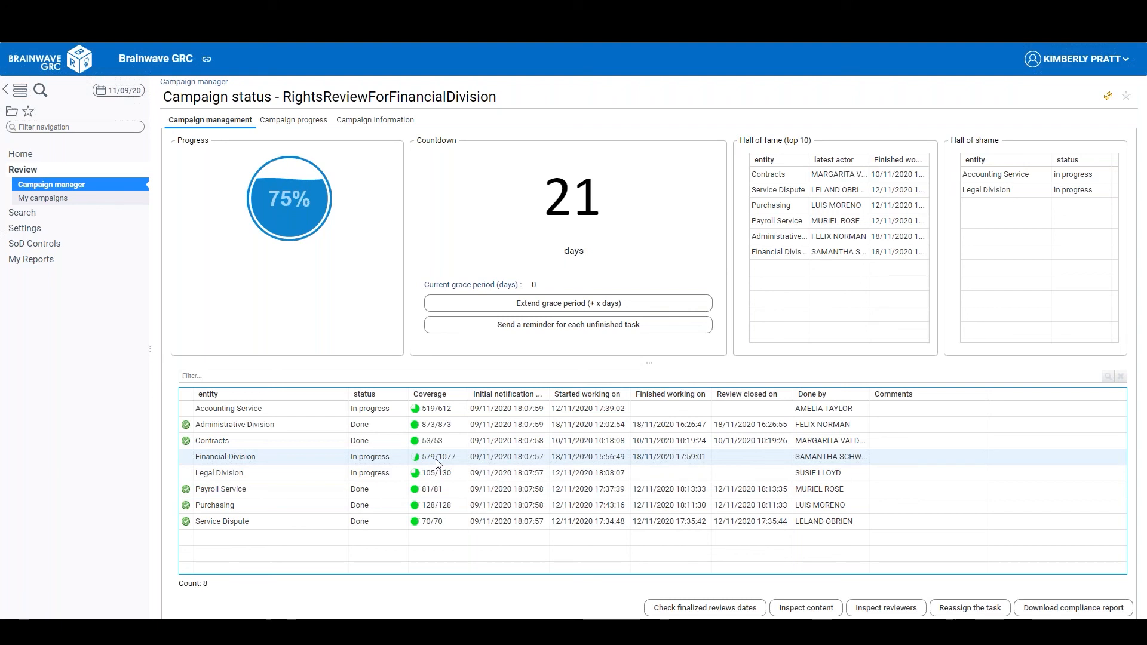
pyautogui.click(584, 443)
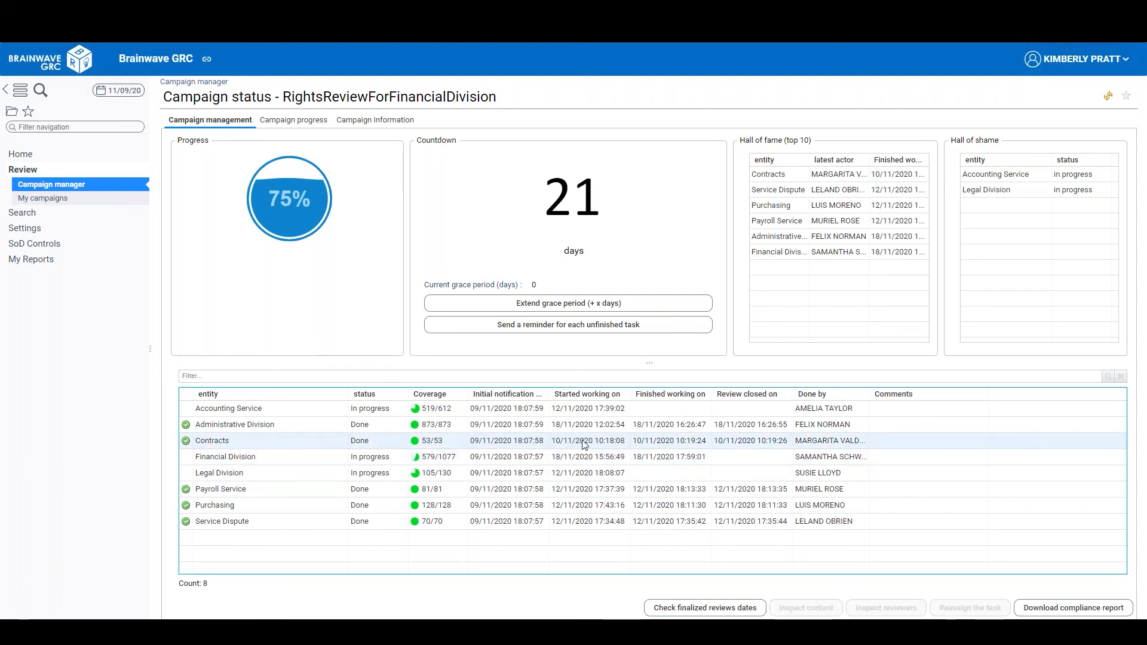
pyautogui.click(300, 120)
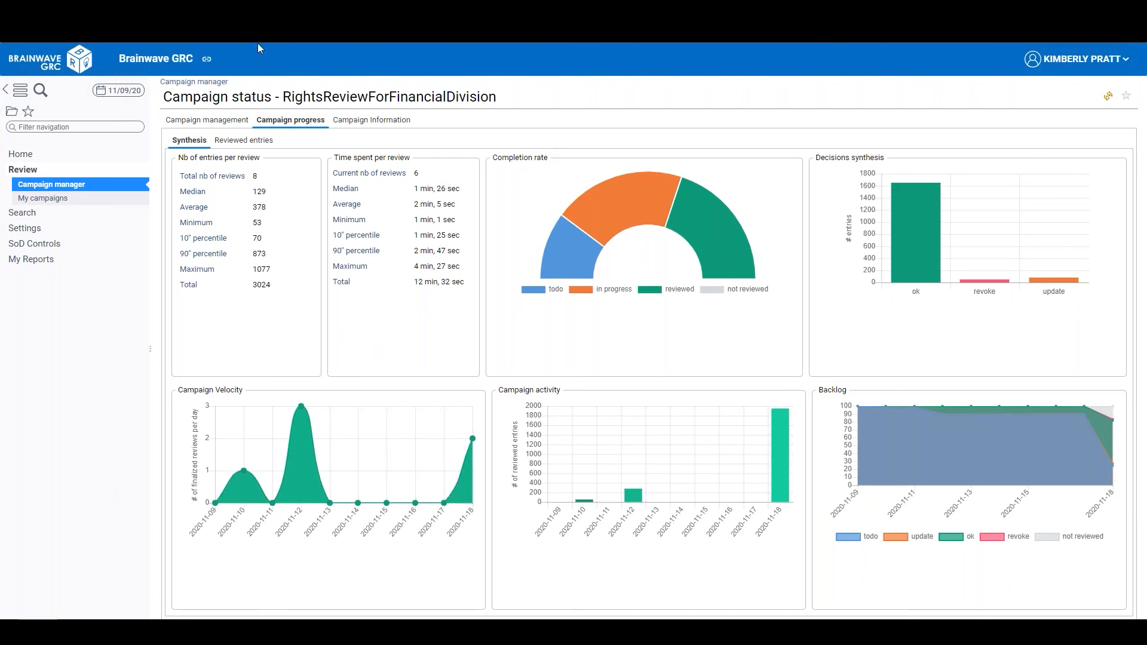
# Step: Return to the list of campaigns and open the general status of the Financial teams quarterly rights review
pyautogui.click(209, 84)
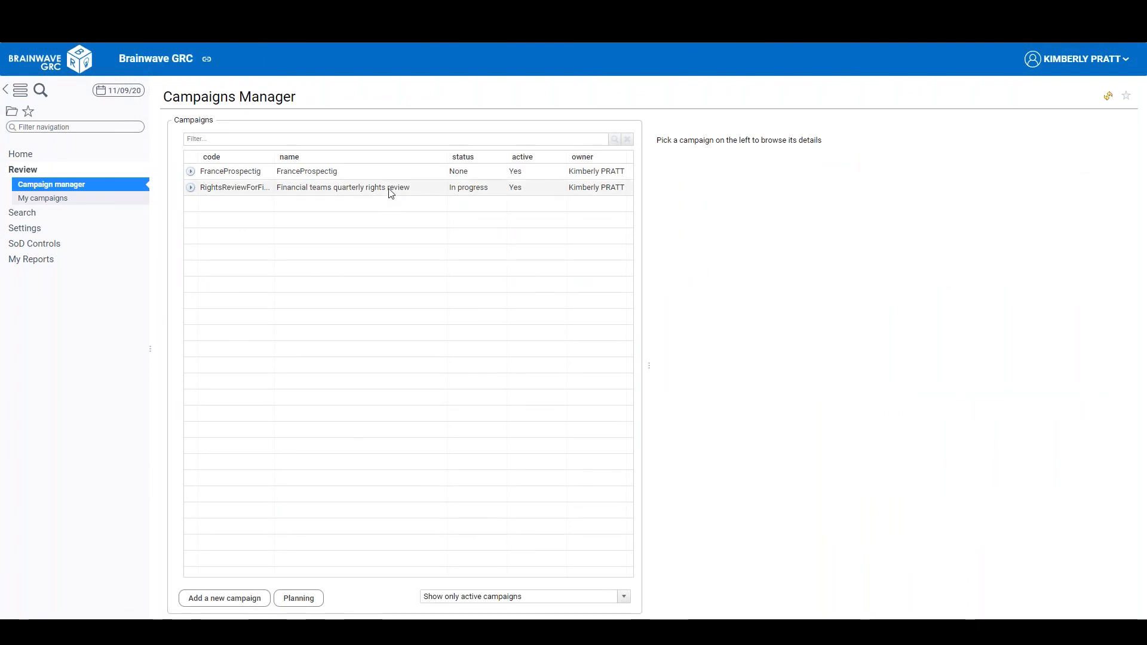
pyautogui.click(390, 190)
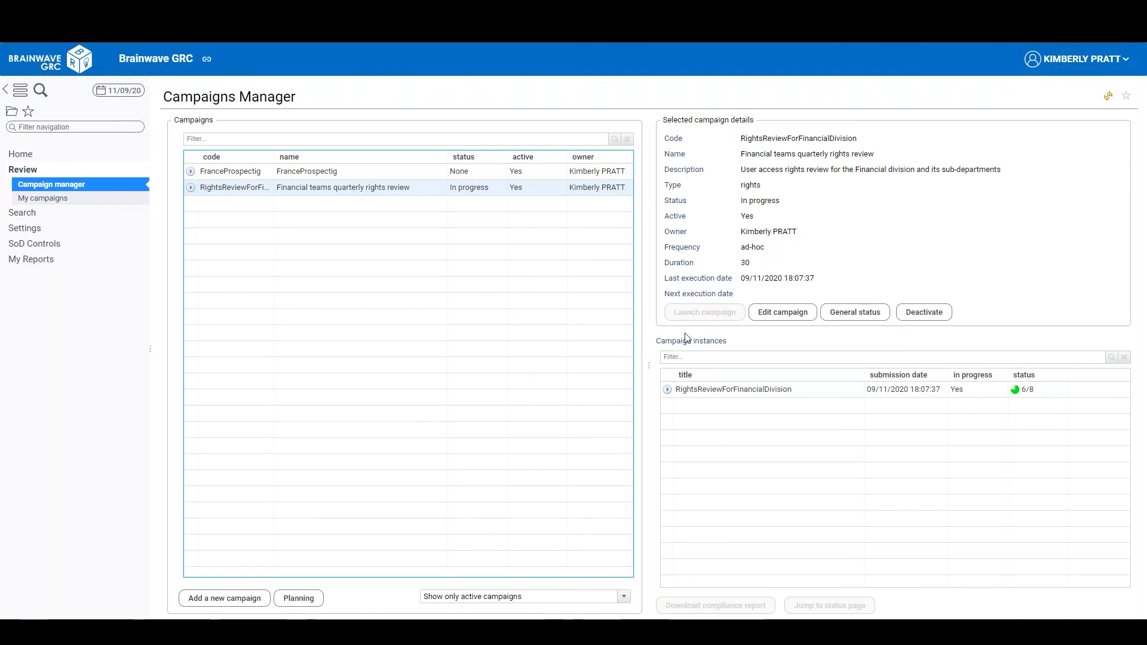
pyautogui.click(705, 389)
pyautogui.click(876, 320)
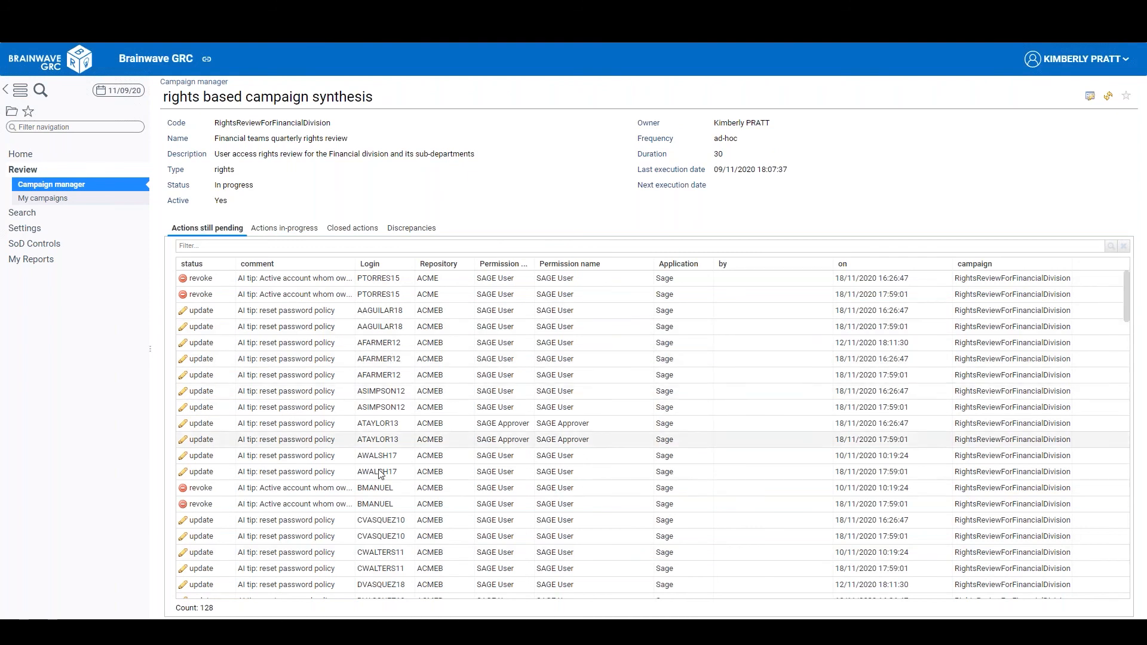
# Step: Look through the campaign's pending, in-progress and closed actions and its discrepancies, and return to the actions still pending
pyautogui.scroll(-5, 395, 442)
pyautogui.scroll(5, 371, 440)
pyautogui.click(275, 232)
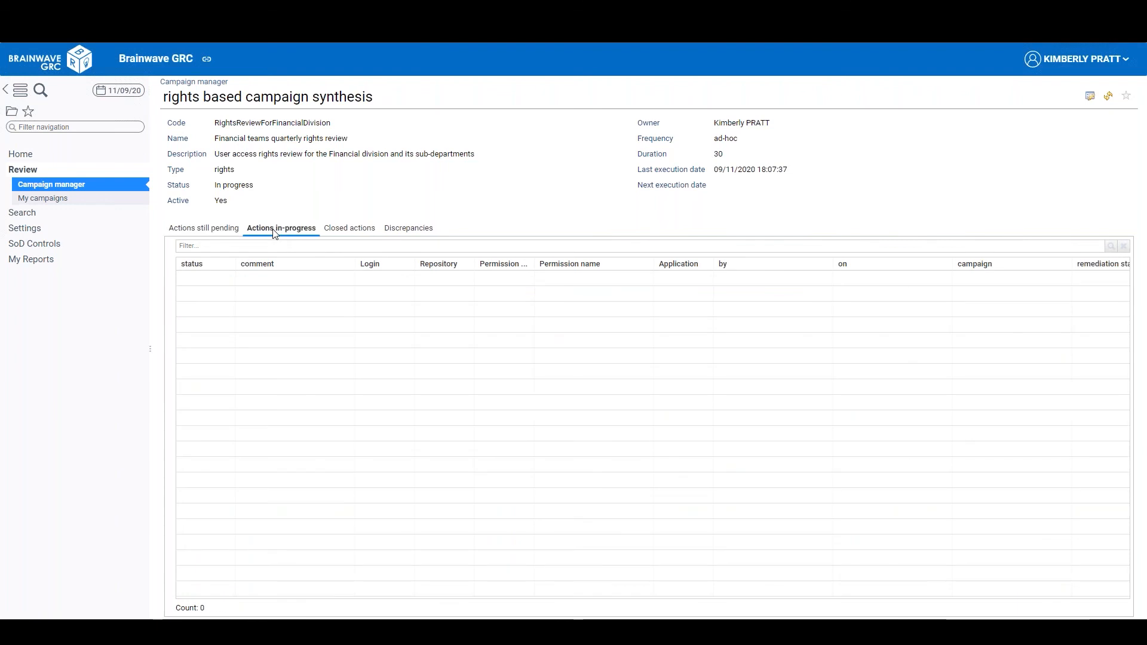
pyautogui.click(357, 231)
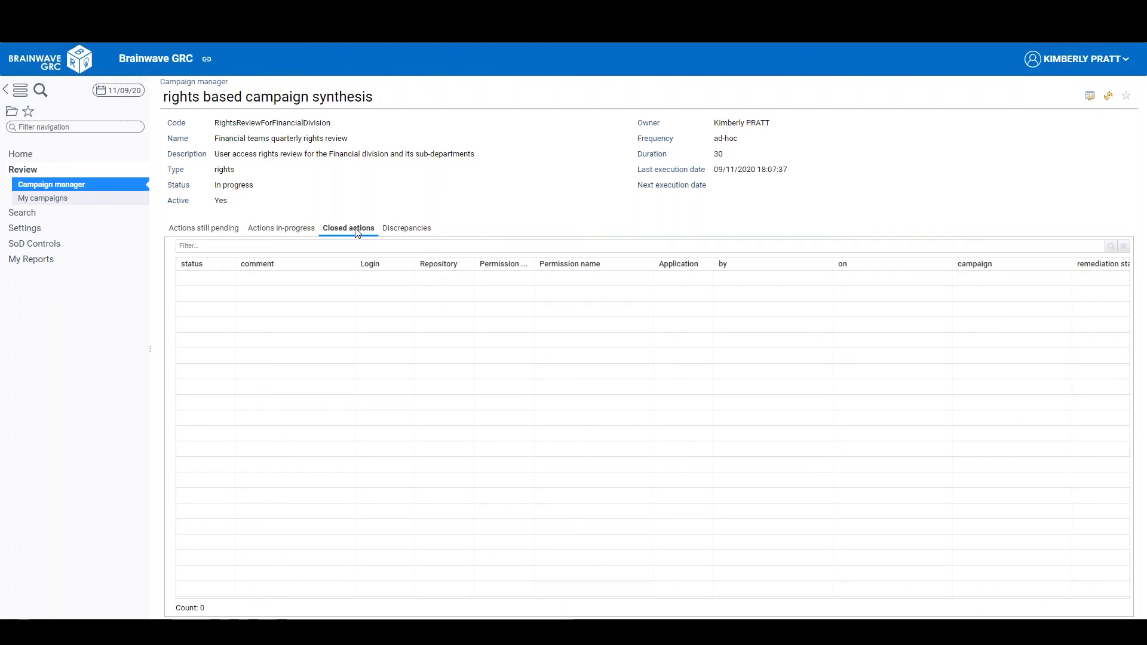
pyautogui.click(415, 235)
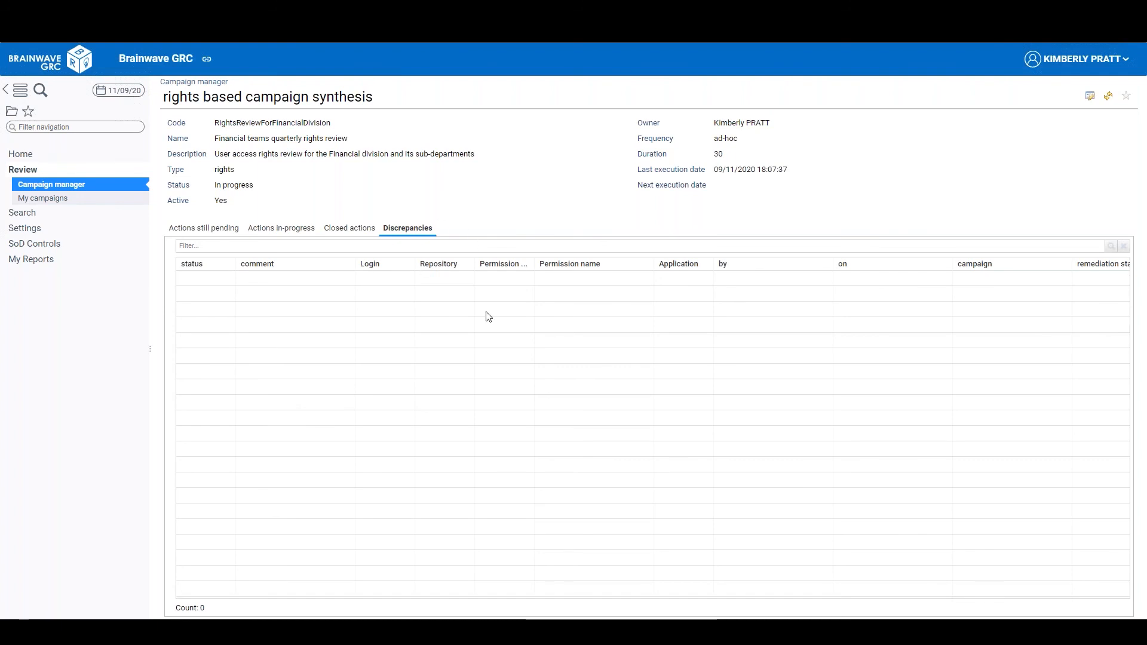
pyautogui.click(207, 229)
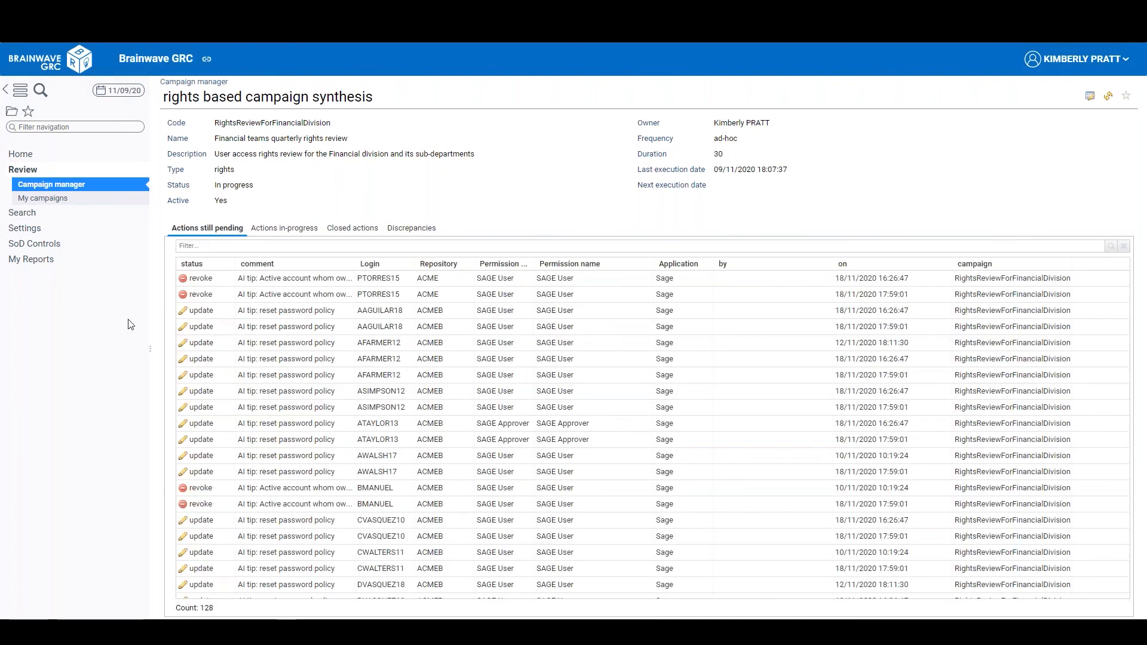